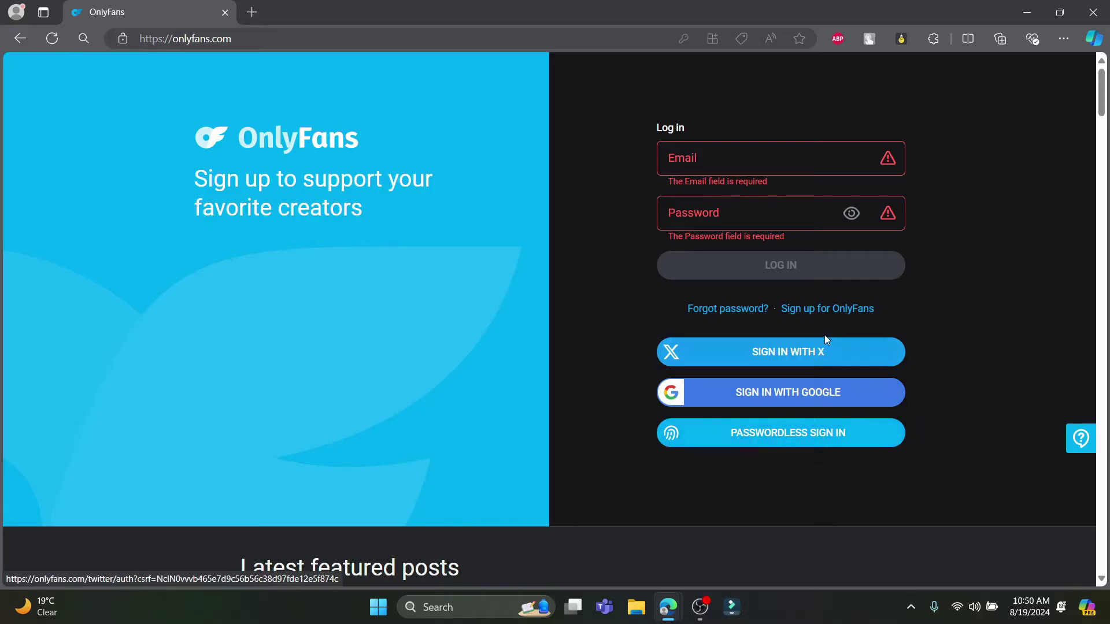
Log in to OnlyFans through the sign-up form using the chosen Google account
left_click(812, 313)
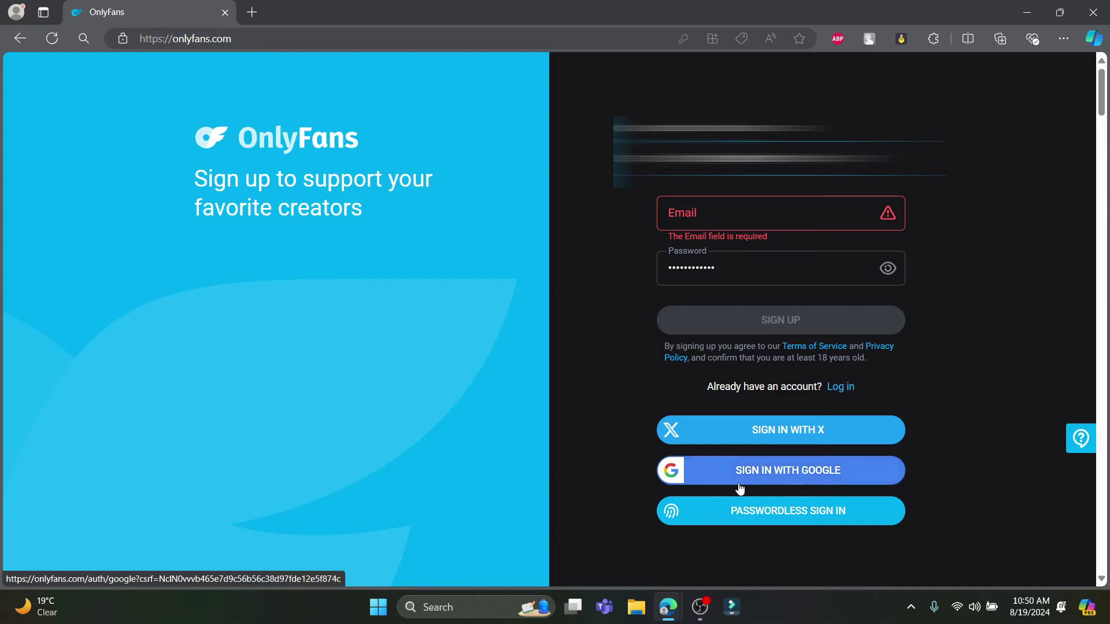
left_click(761, 474)
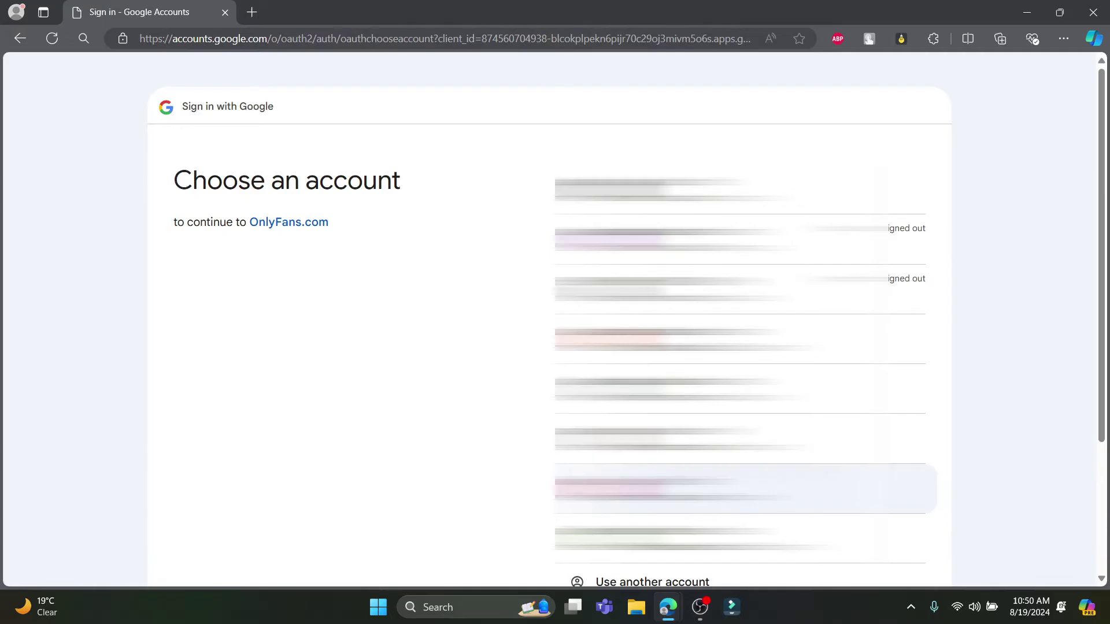
left_click(746, 488)
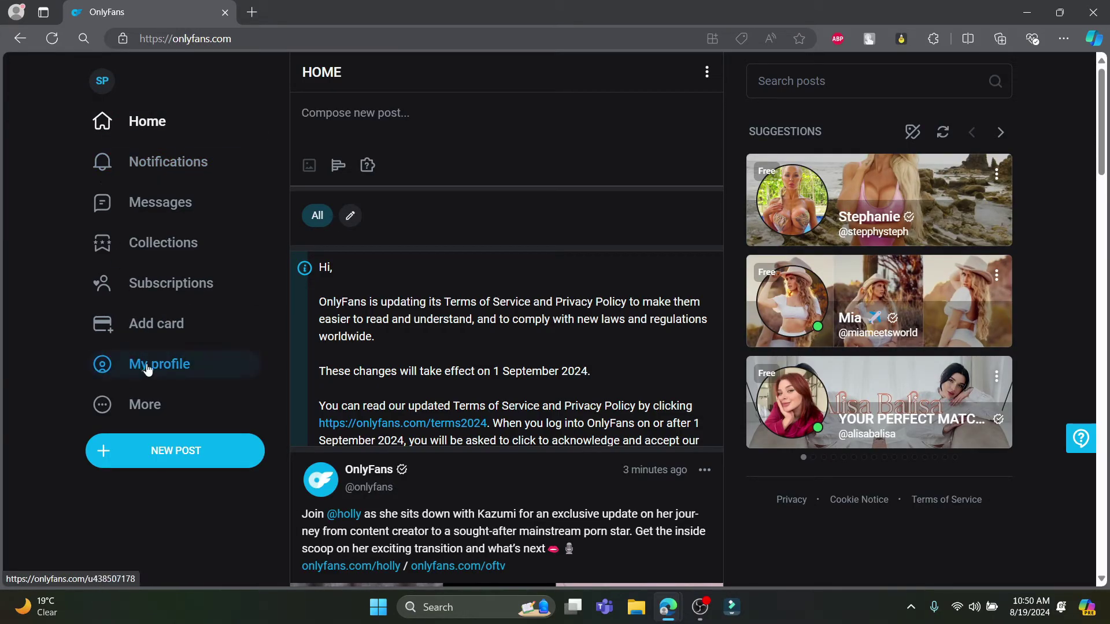
Open Edit Profile from My profile and bring up the avatar's Upload file / Take photo menu
left_click(155, 368)
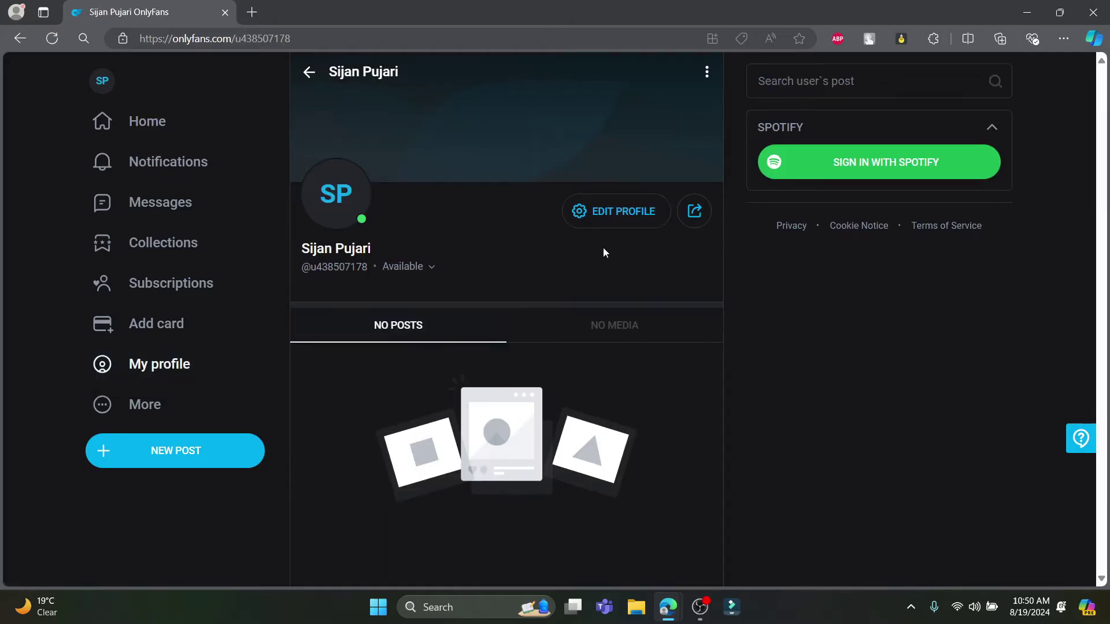
left_click(640, 218)
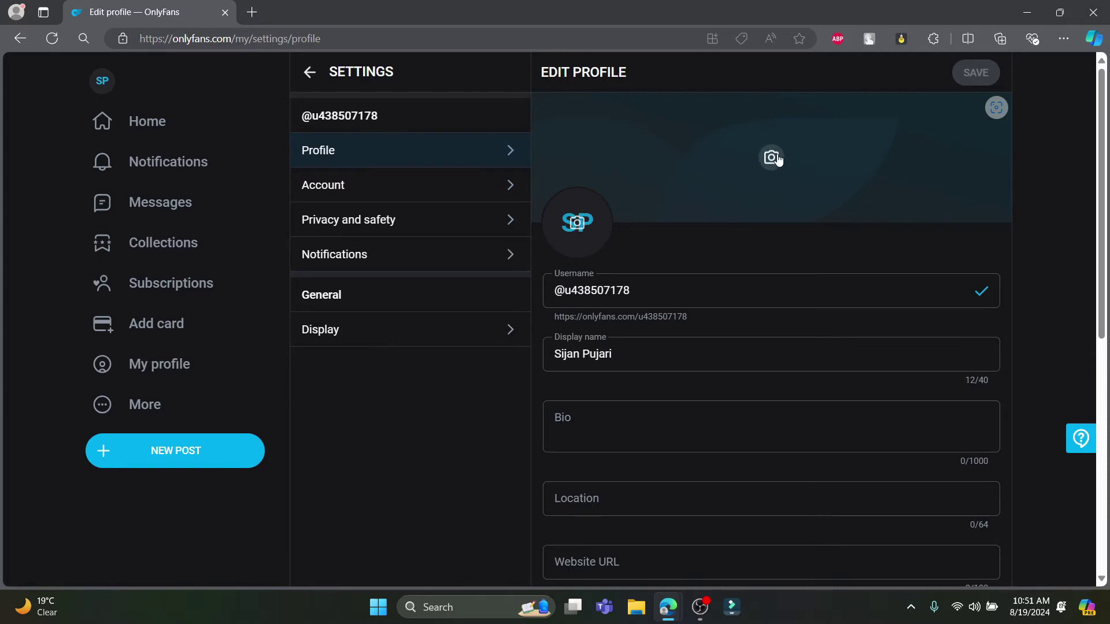
scroll(818, 301, "down", 6)
scroll(840, 302, "up", 6)
left_click(579, 228)
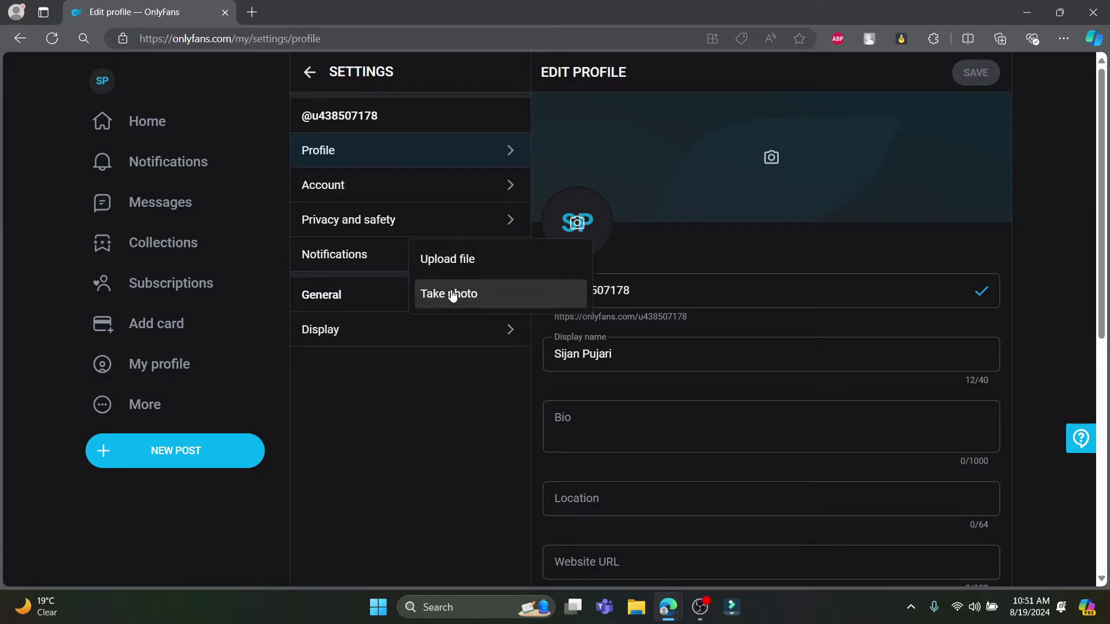
Upload the URBAN image as the profile picture and save it
left_click(467, 267)
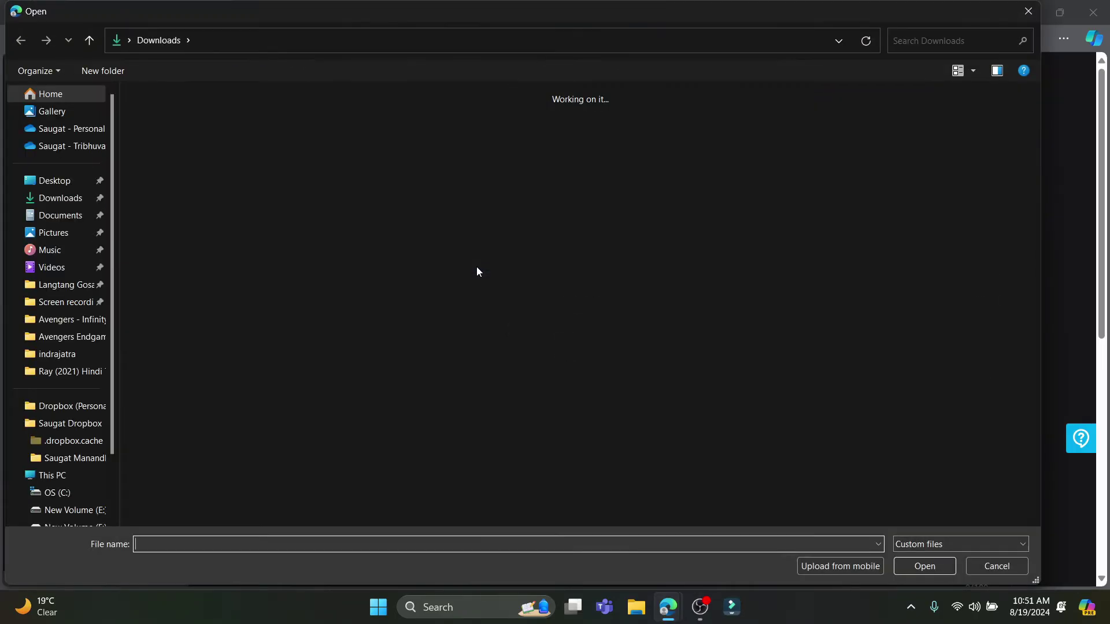
double_click(152, 238)
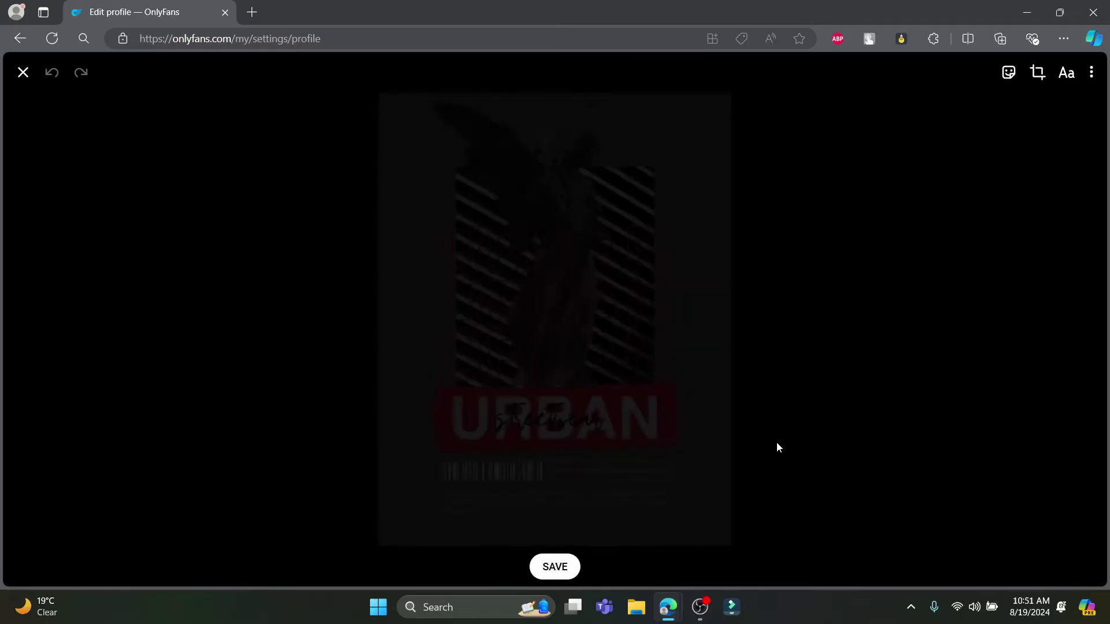
left_click(554, 568)
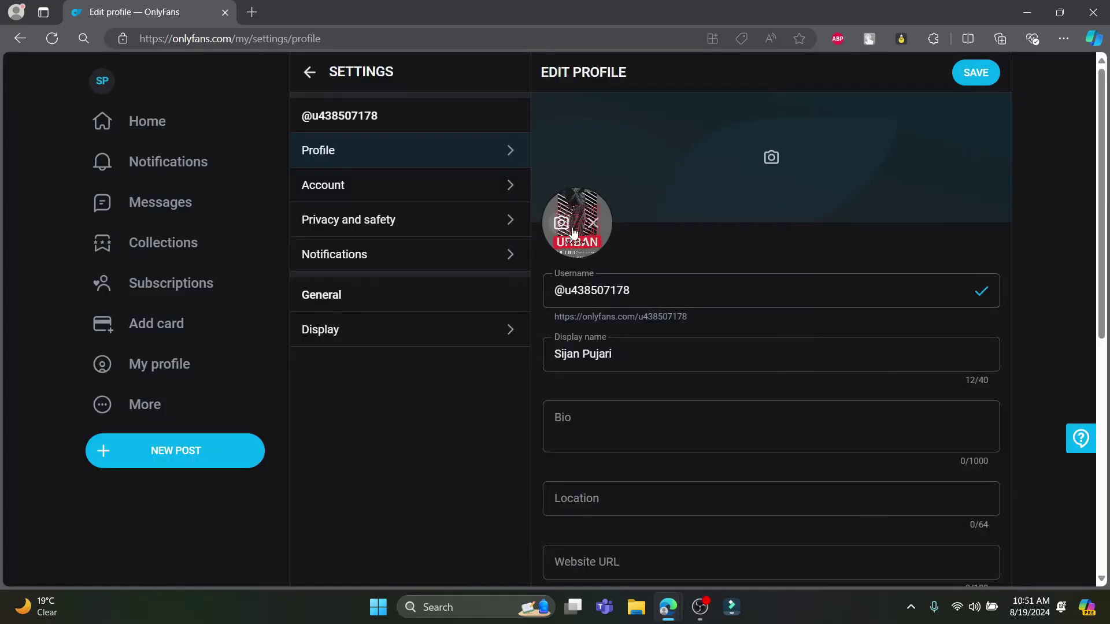
Upload the Mount Everest climbers image as the cover photo and save it
left_click(771, 159)
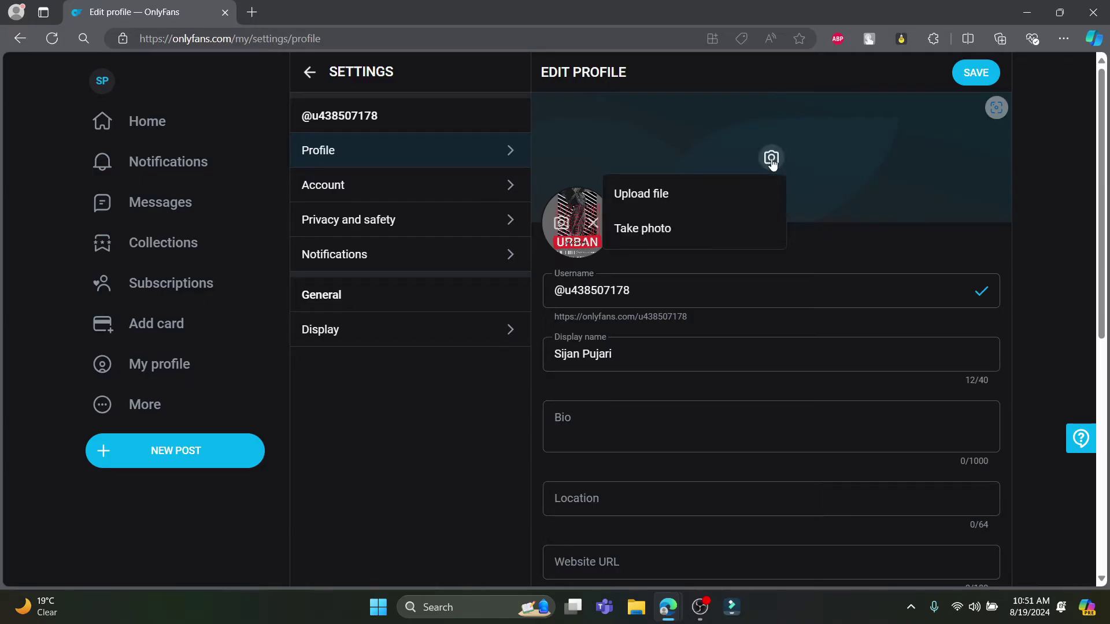
left_click(674, 190)
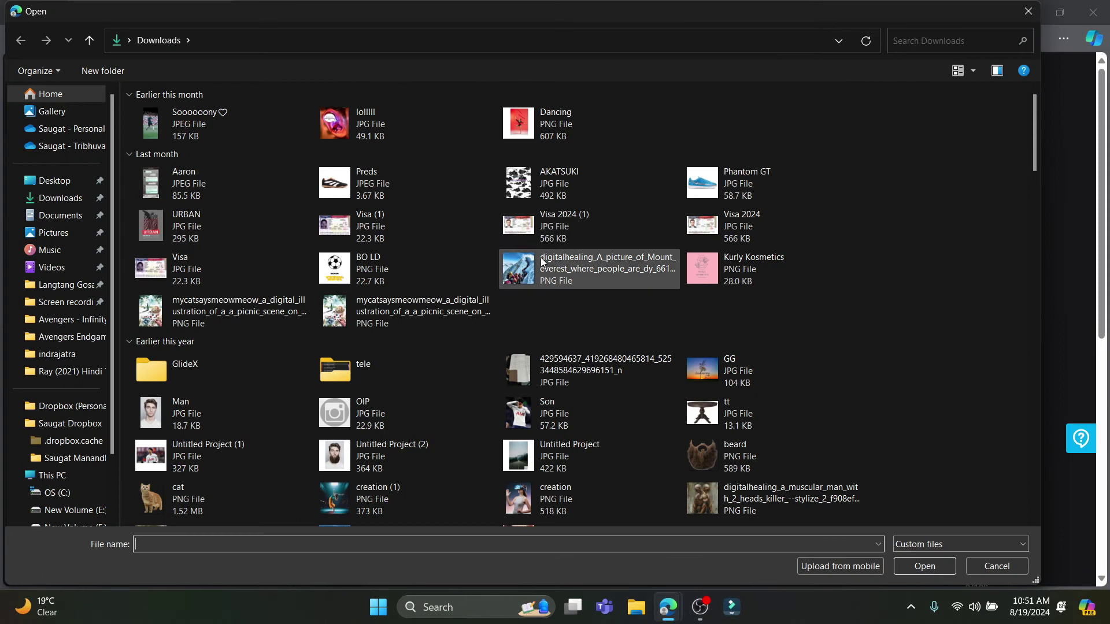
double_click(540, 266)
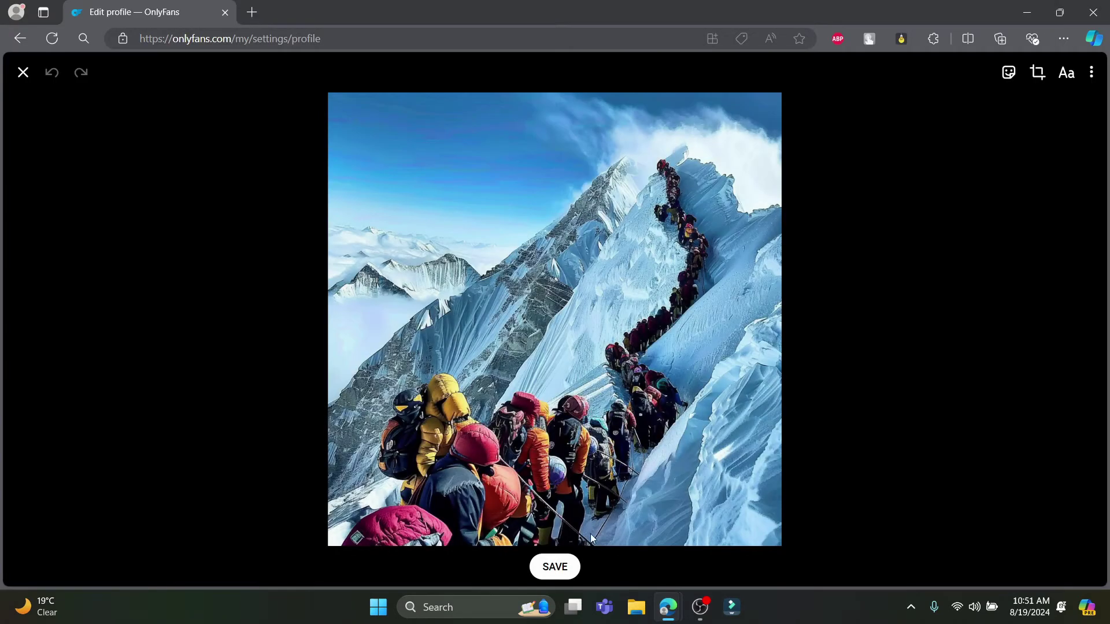
left_click(570, 565)
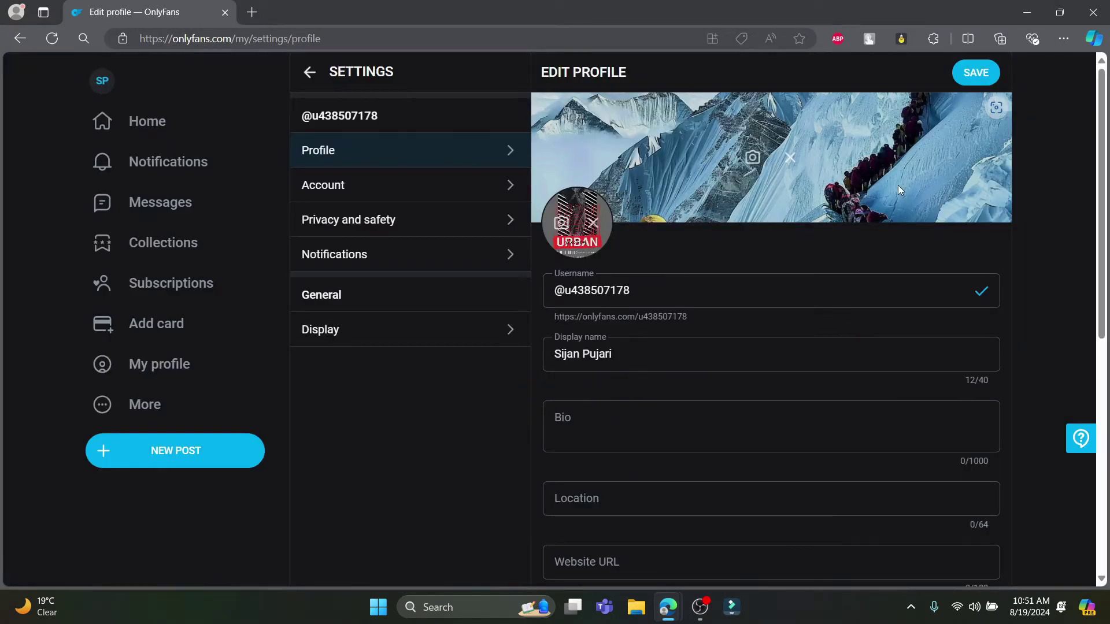
Replace the old username with a new username
left_click(710, 283)
key("ctrl+a")
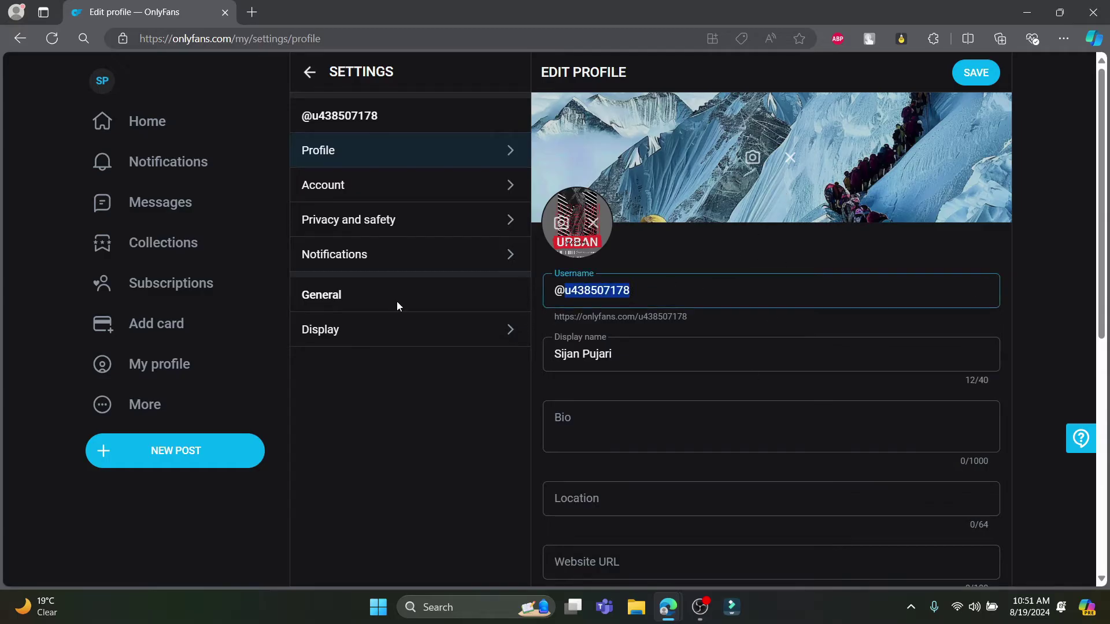
key("BackSpace")
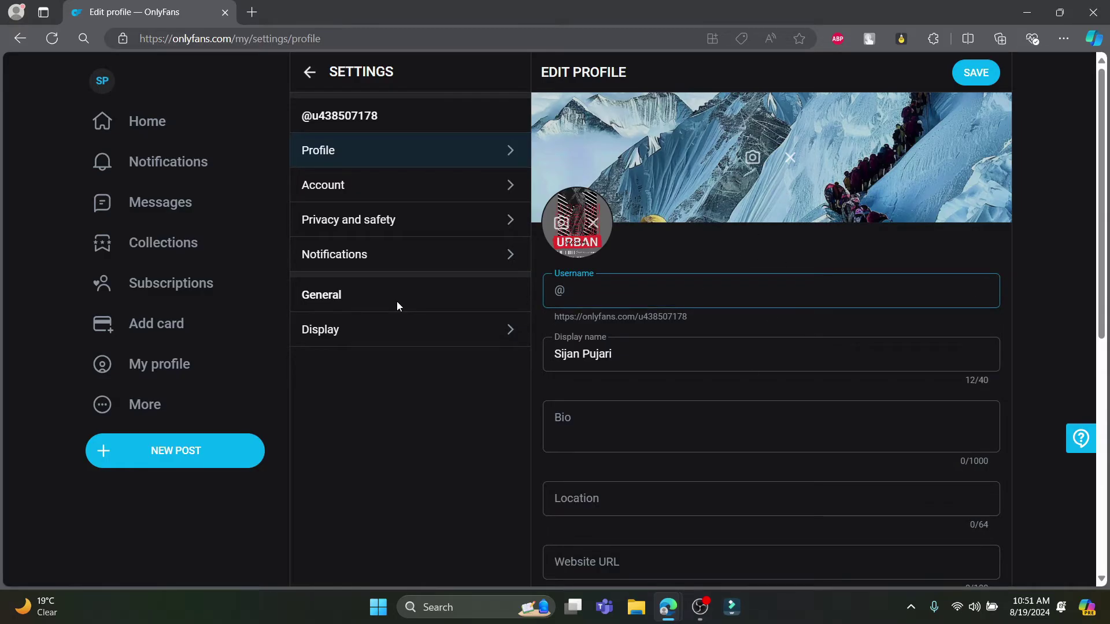
type("sisan")
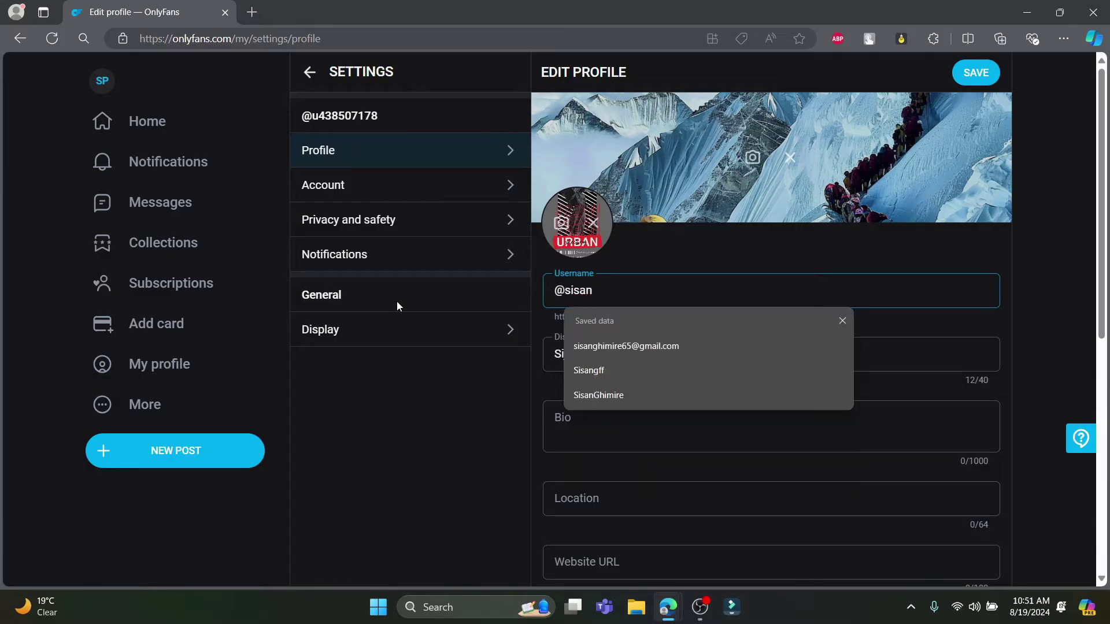
type("pujari")
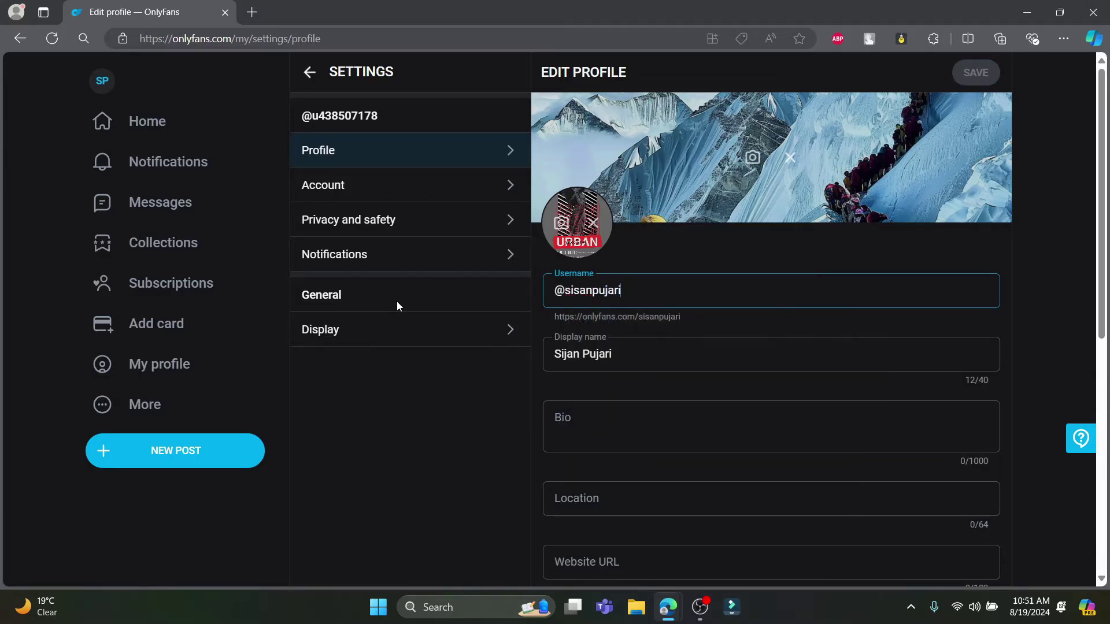
left_click(584, 329)
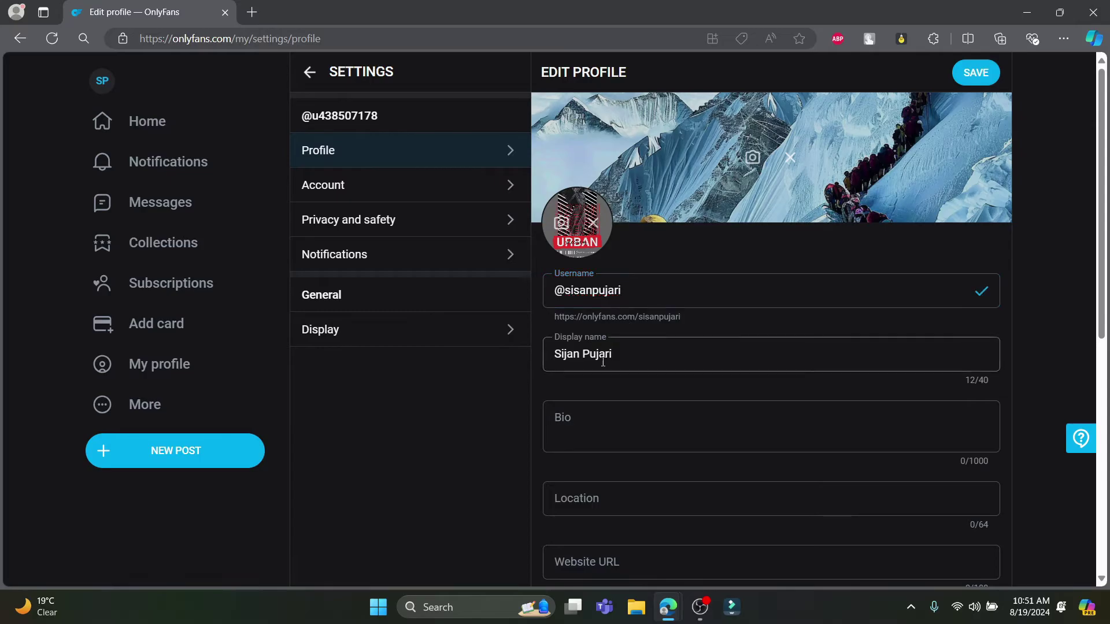
Set the bio to "Hey I am big guy 6'0"
left_click(638, 351)
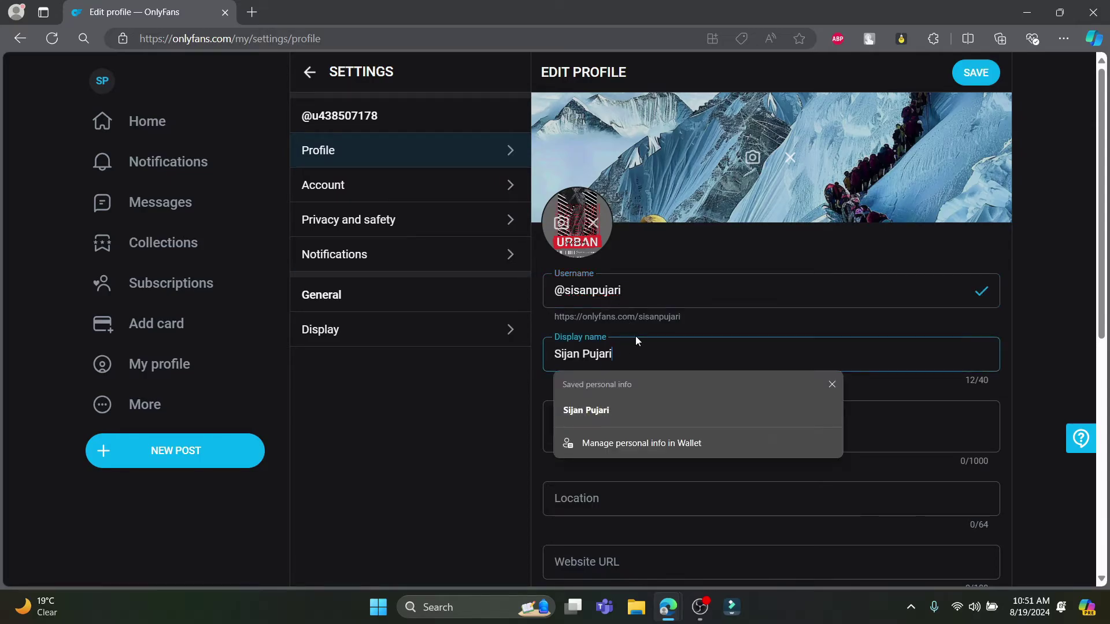
scroll(691, 349, "down", 1)
scroll(688, 348, "down", 1)
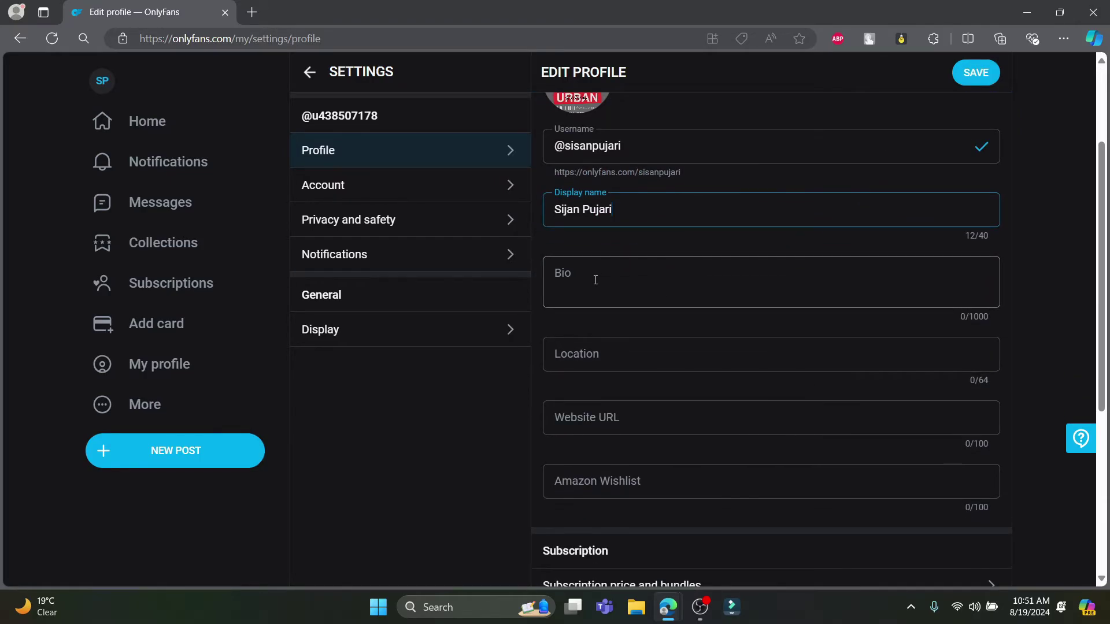
type("Hey ")
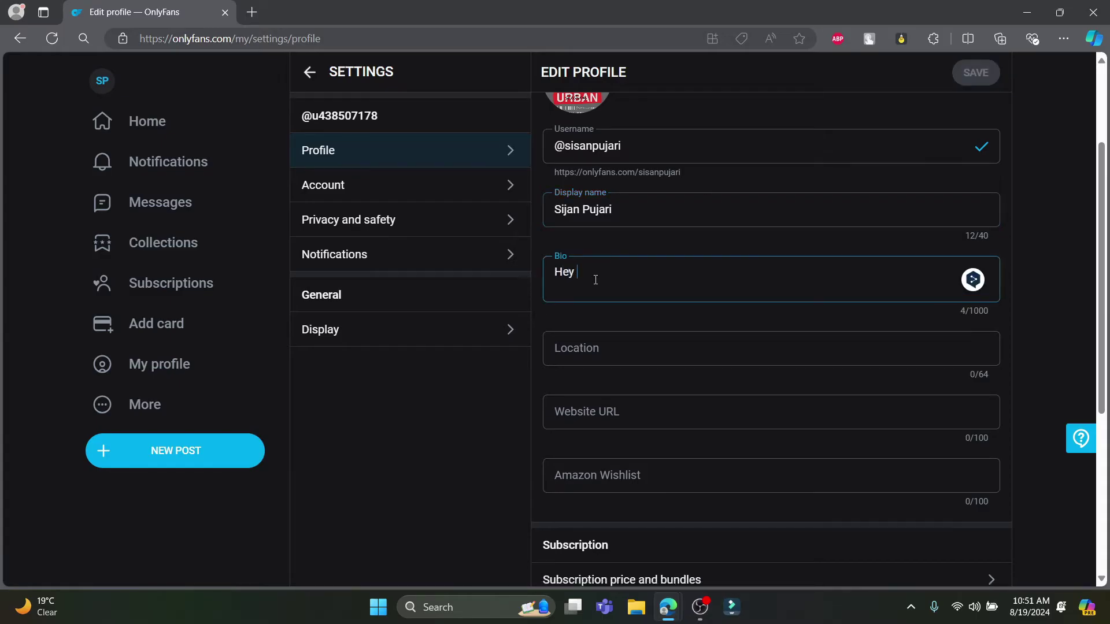
type("I am big guy 6')")
key("BackSpace")
type("0")
left_click(633, 346)
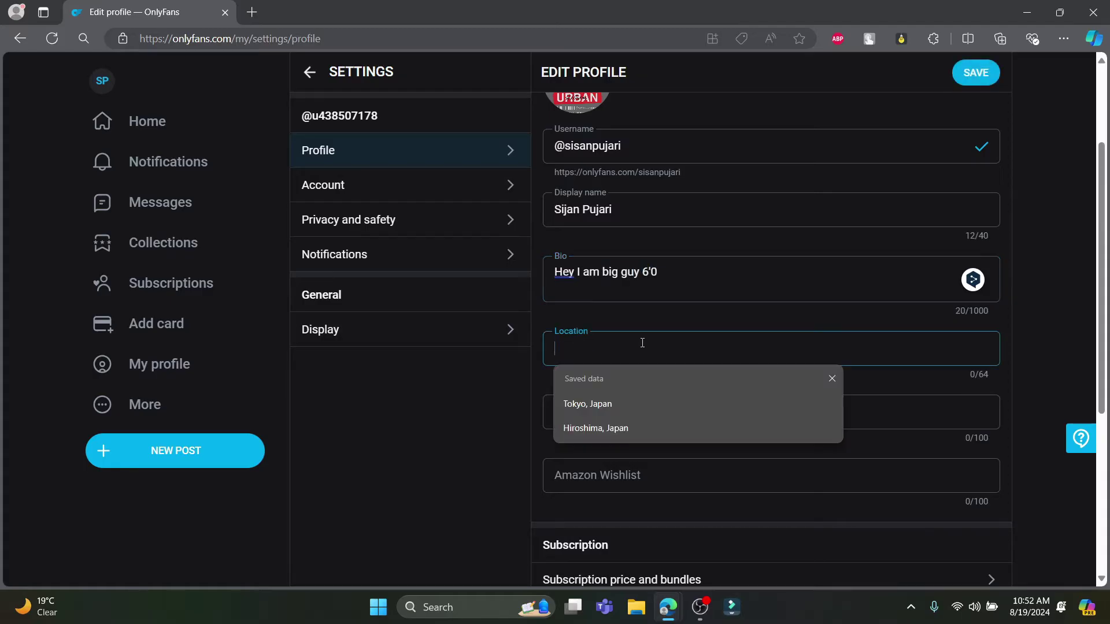
left_click(607, 406)
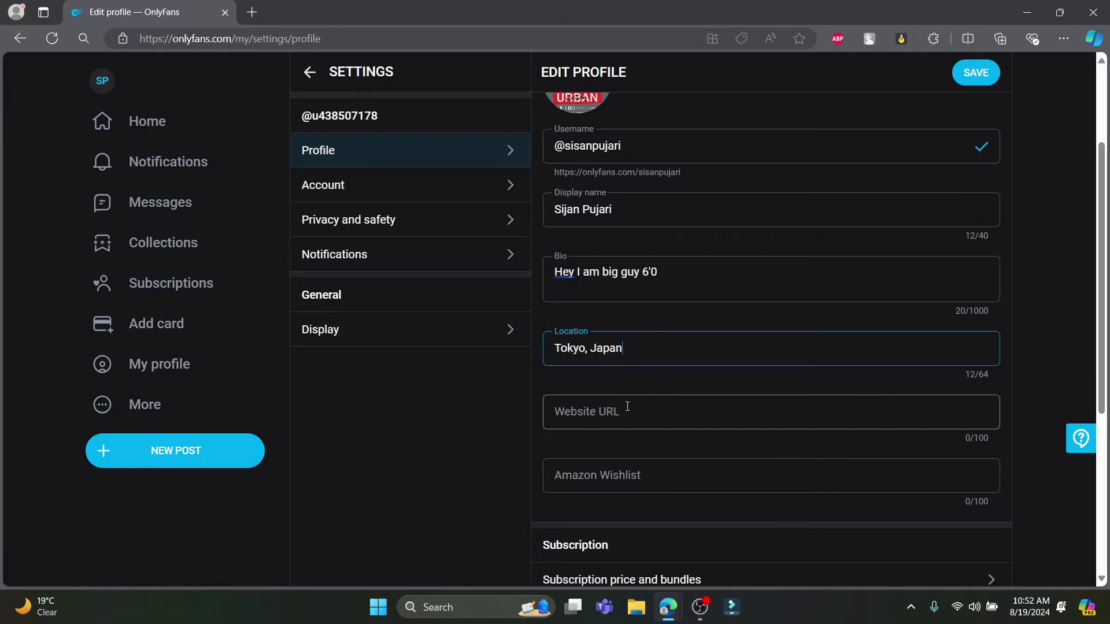
left_click(593, 408)
left_click(604, 468)
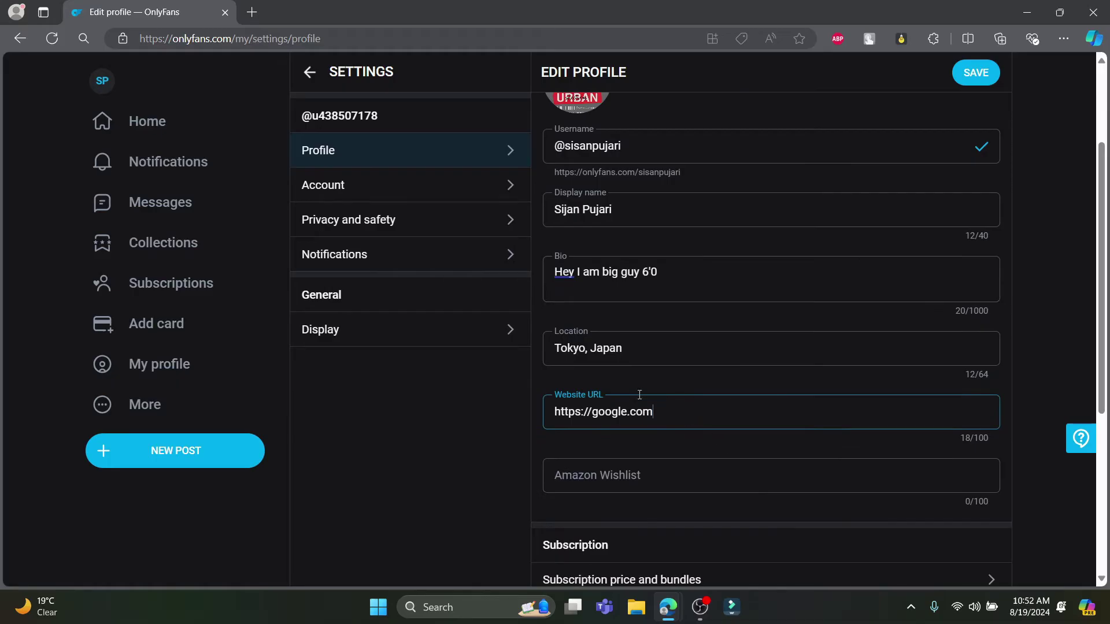
triple_click(623, 407)
left_click(696, 401)
left_click(647, 384)
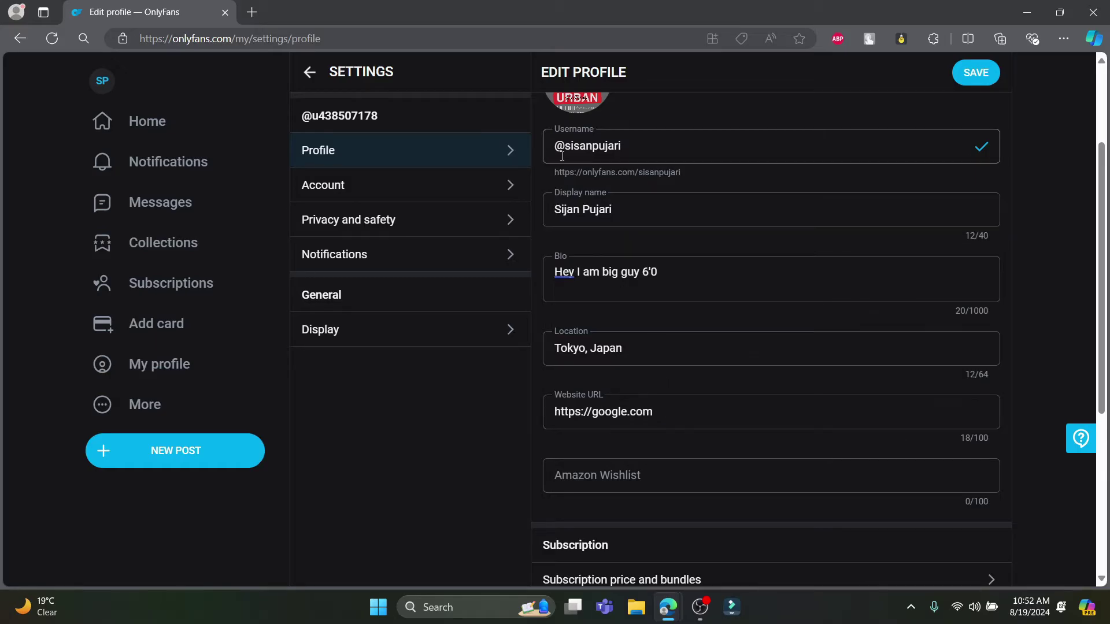
Leave the Amazon Wishlist empty and save the profile, staying on the page until saved
scroll(601, 173, "down", 3)
scroll(629, 362, "up", 1)
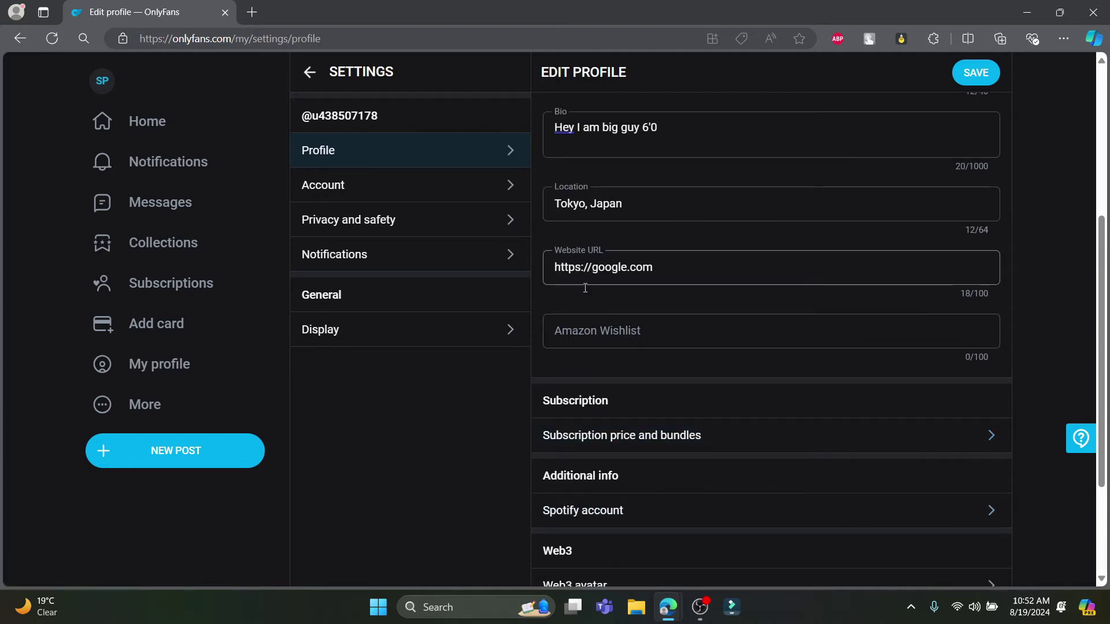
left_click(614, 329)
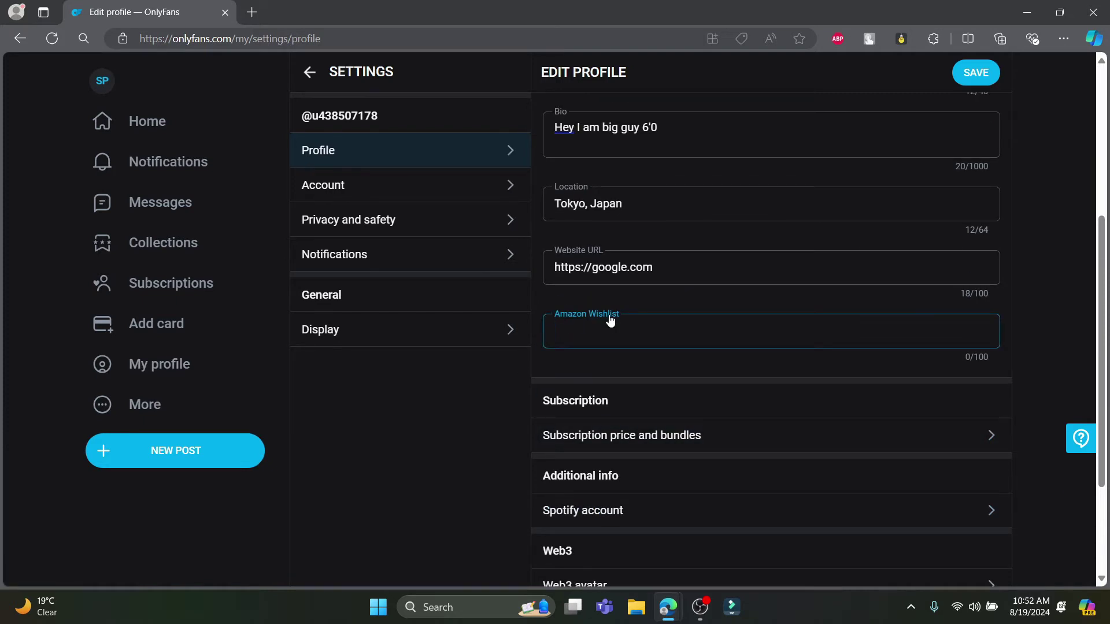
type("w")
left_click_drag(609, 325, 546, 330)
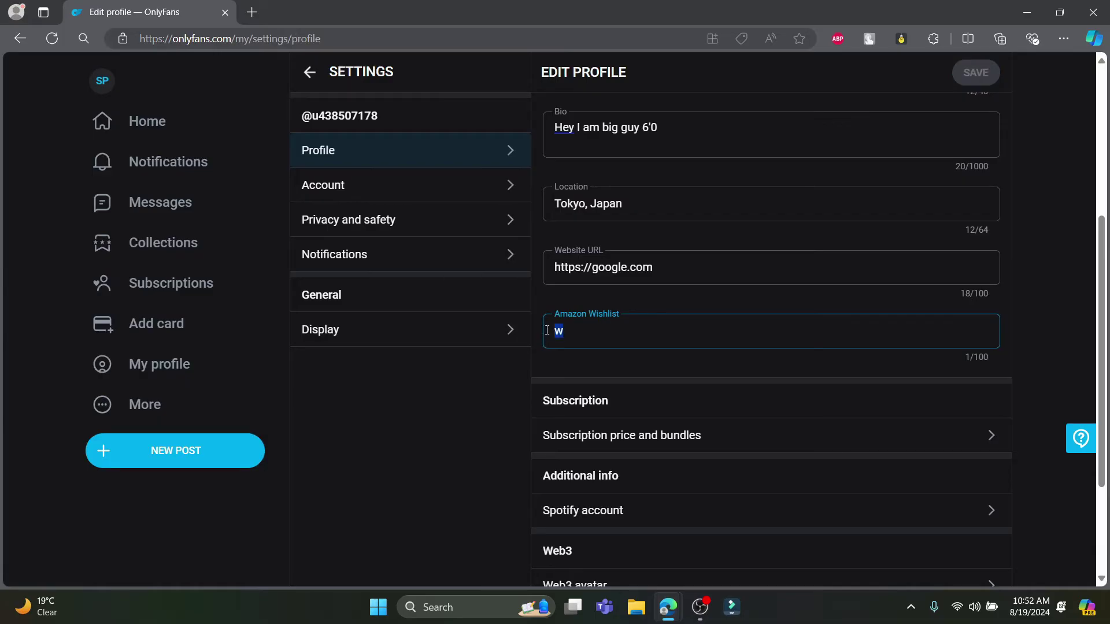
key("BackSpace")
scroll(612, 312, "down", 2)
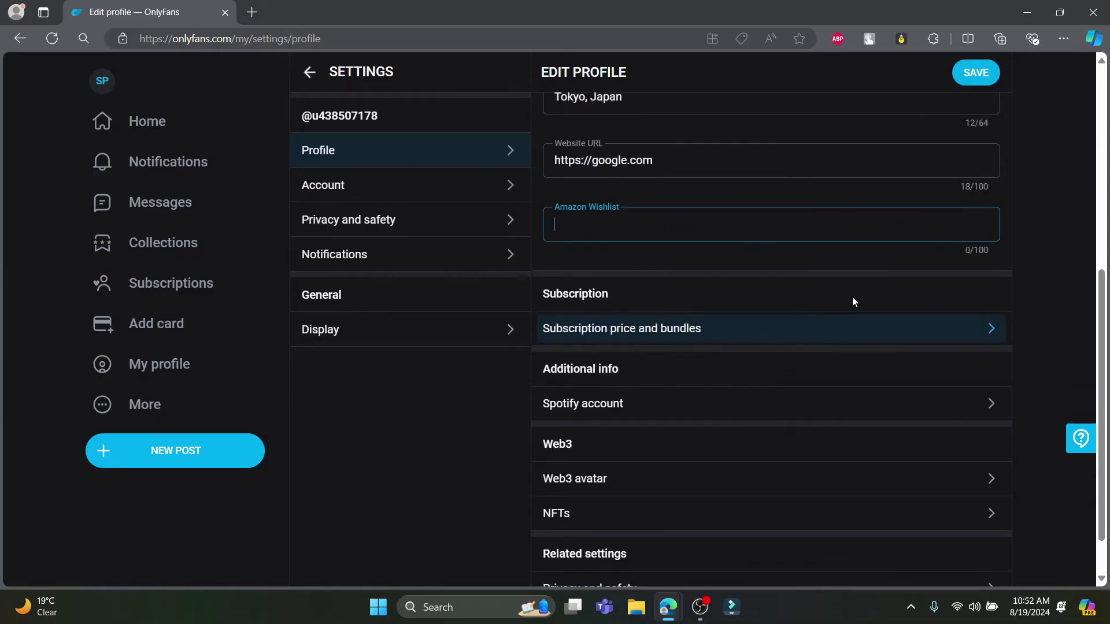
scroll(853, 302, "up", 3)
left_click(979, 79)
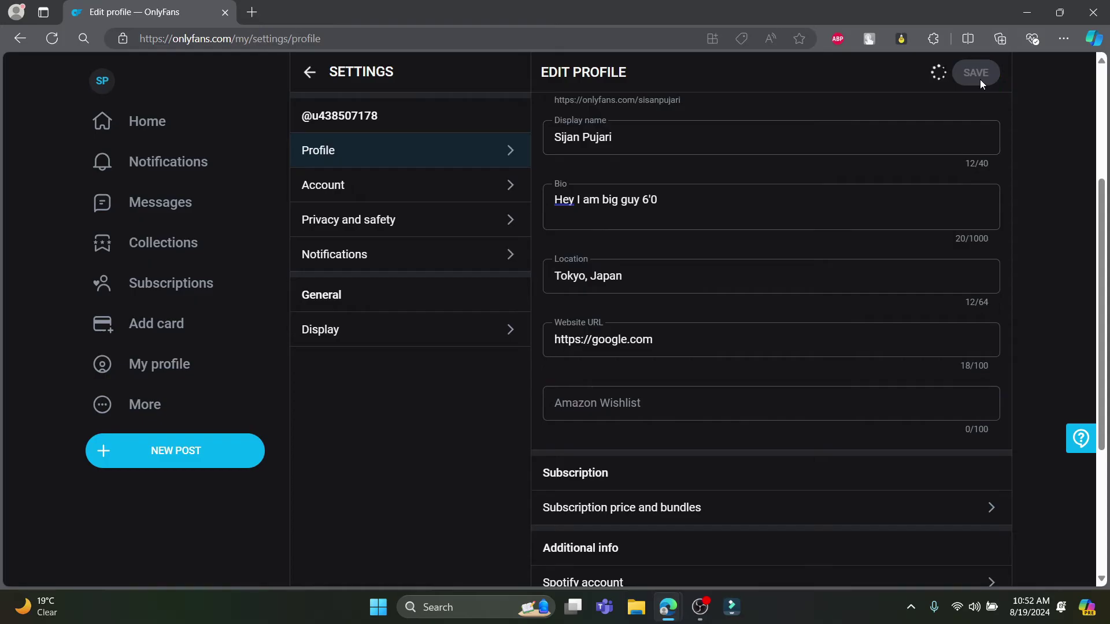
scroll(841, 260, "up", 3)
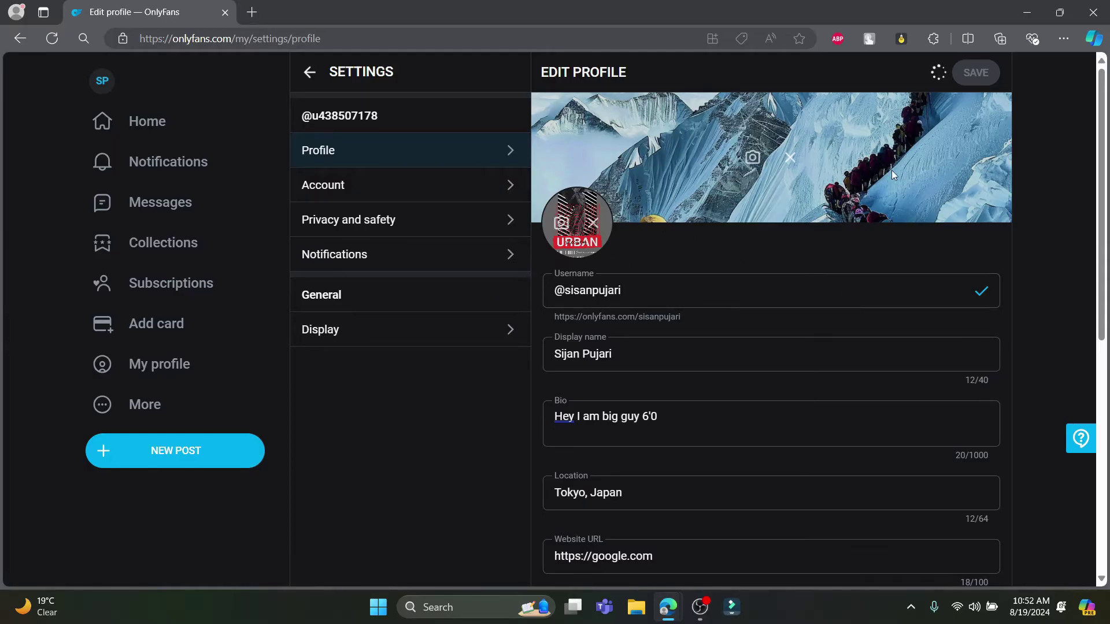
left_click(383, 190)
left_click(682, 133)
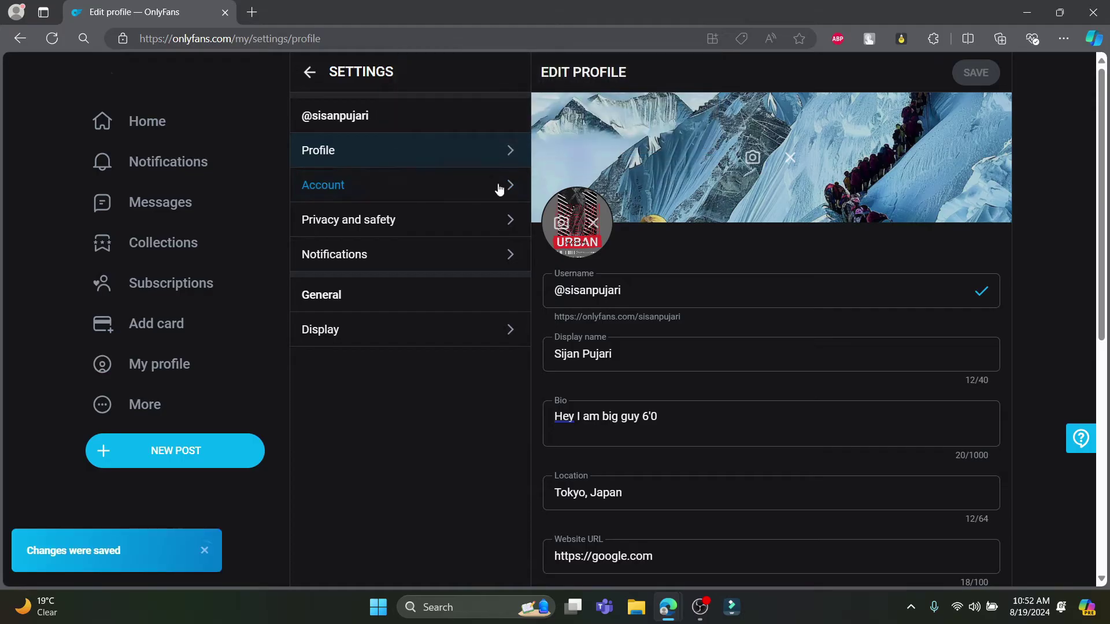
Open Account settings, check the Twitter account page, then scroll through Security and Account management
left_click(390, 192)
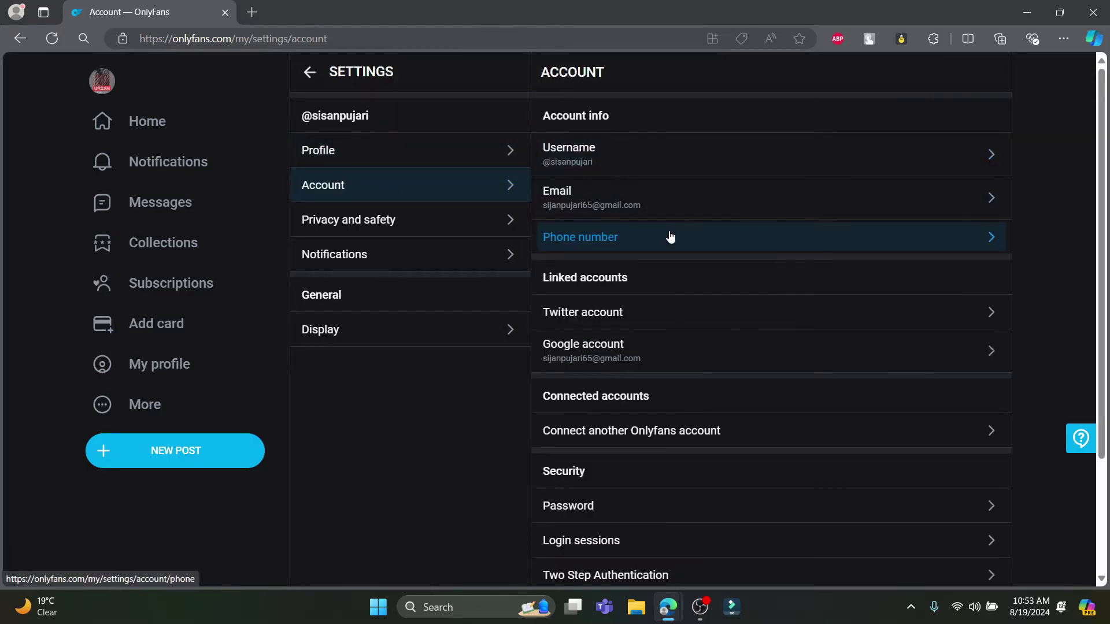
left_click(608, 325)
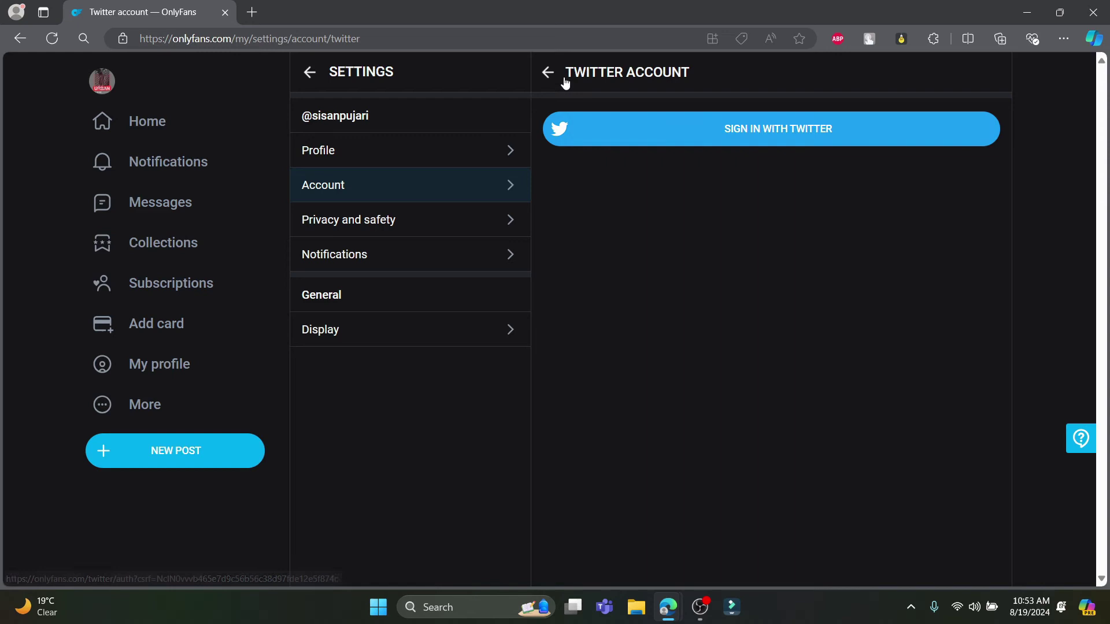
left_click(547, 72)
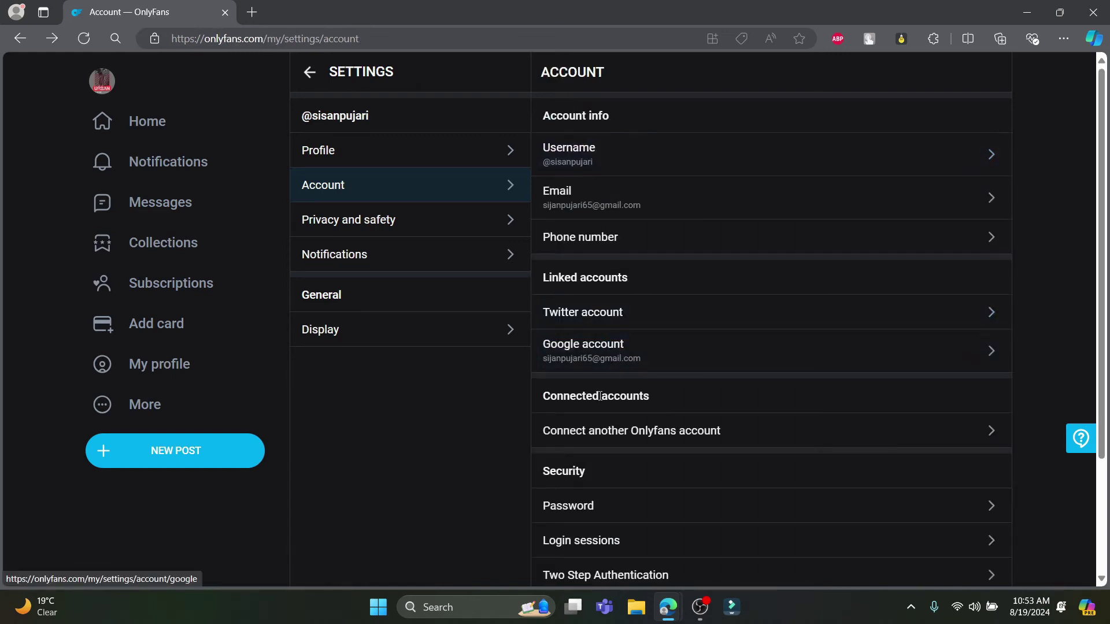
scroll(674, 439, "down", 2)
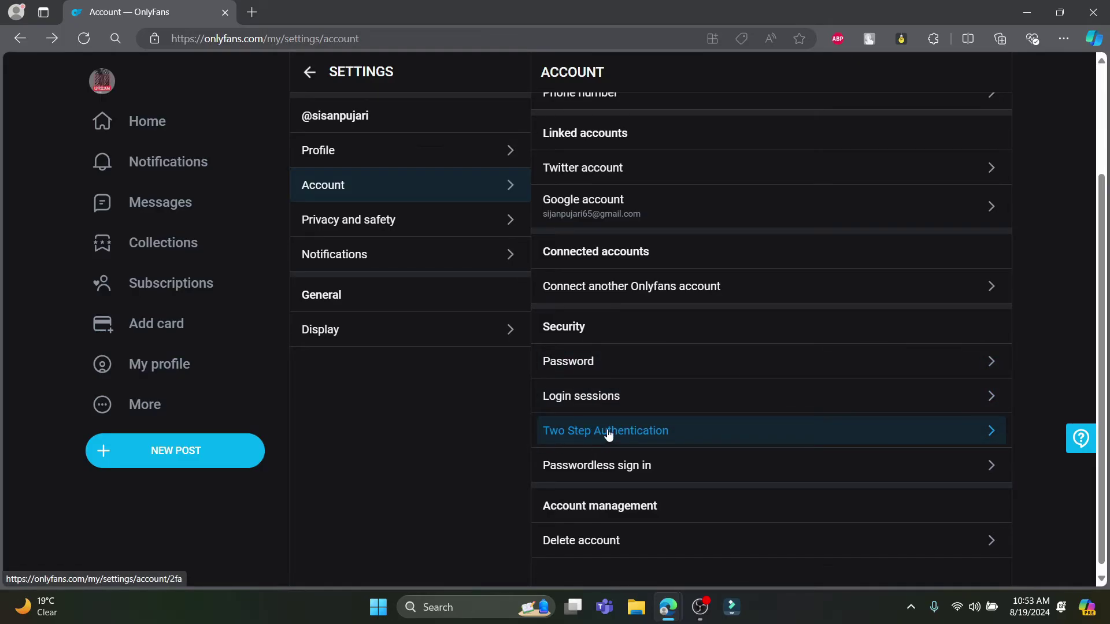
scroll(611, 438, "down", 1)
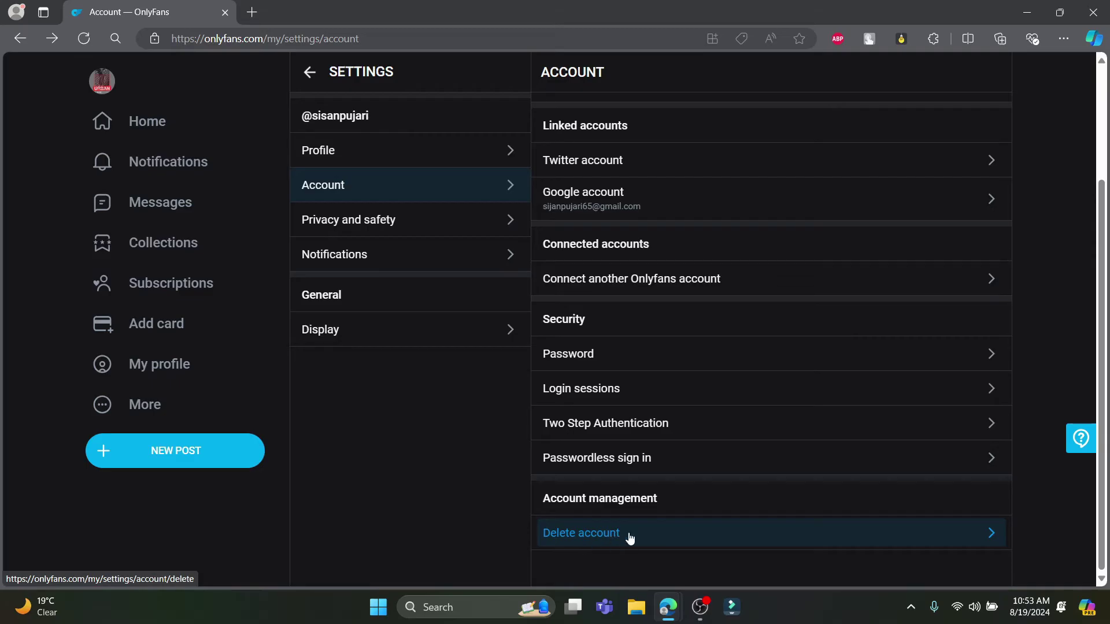
Browse the Privacy and safety and Notifications settings, ending on Display
left_click(360, 216)
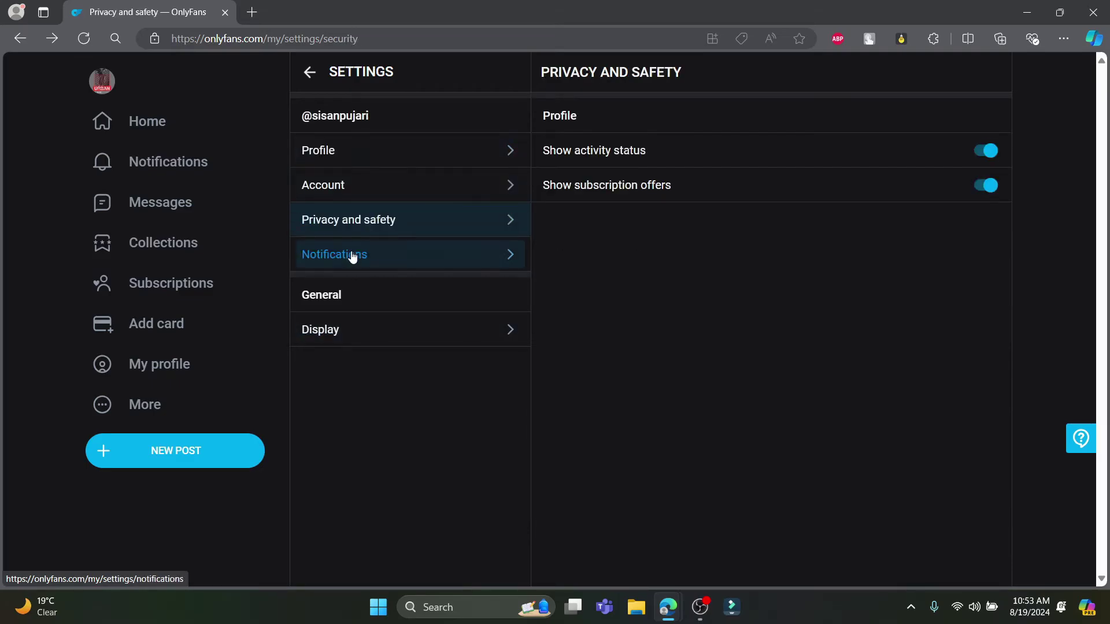
left_click(400, 264)
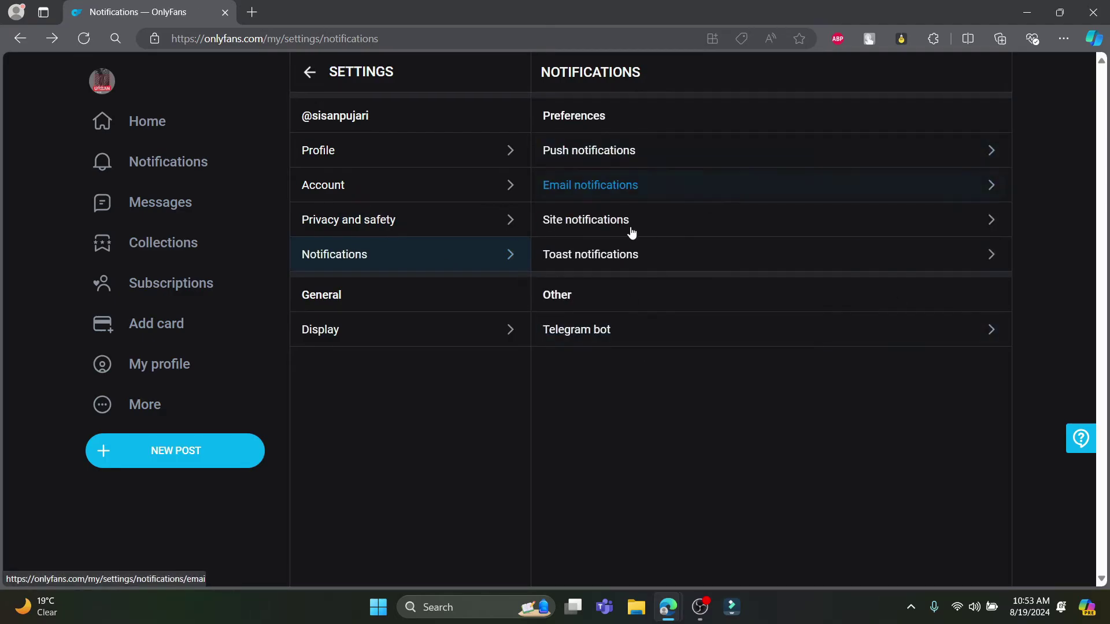
left_click(357, 335)
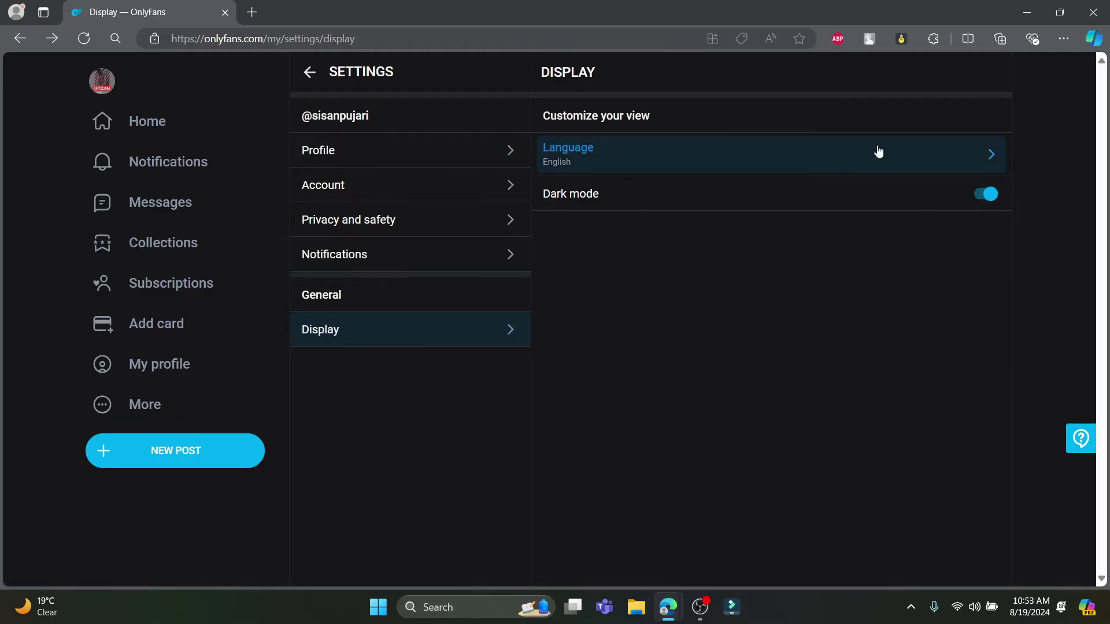
Switch the interface language to Hindi, then back to English
left_click(769, 155)
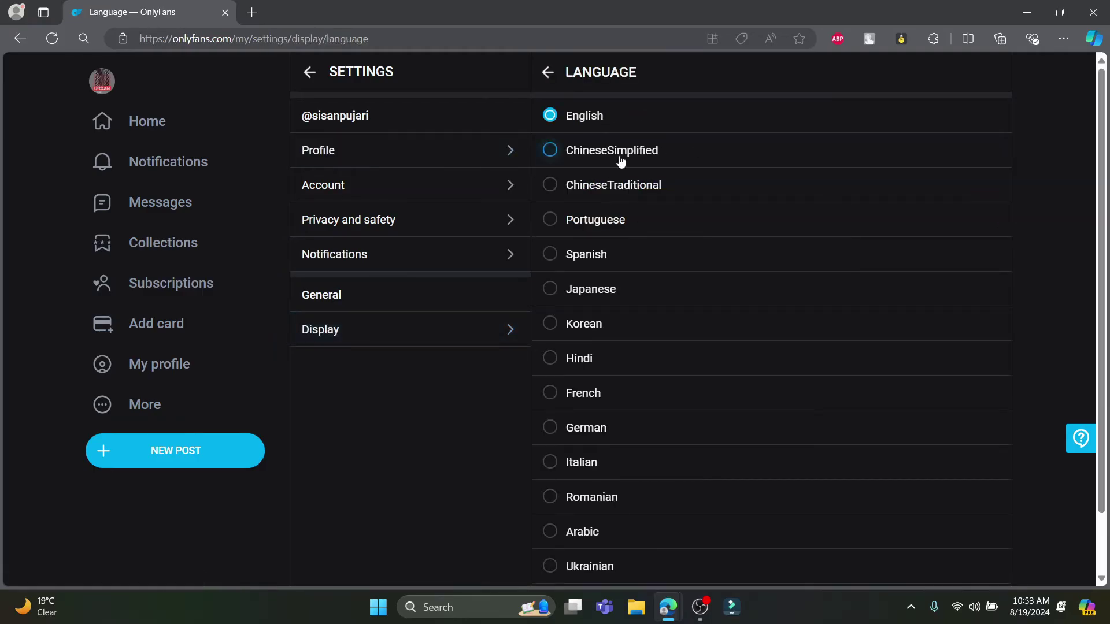
scroll(623, 361, "down", 2)
scroll(664, 497, "up", 2)
scroll(664, 450, "down", 1)
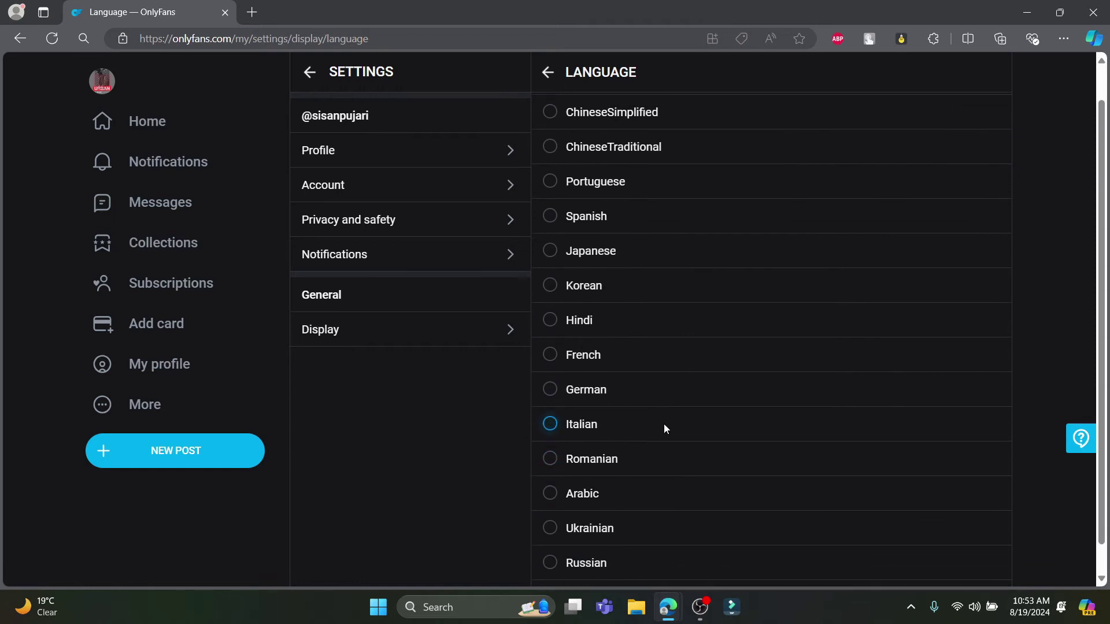
scroll(636, 358, "up", 1)
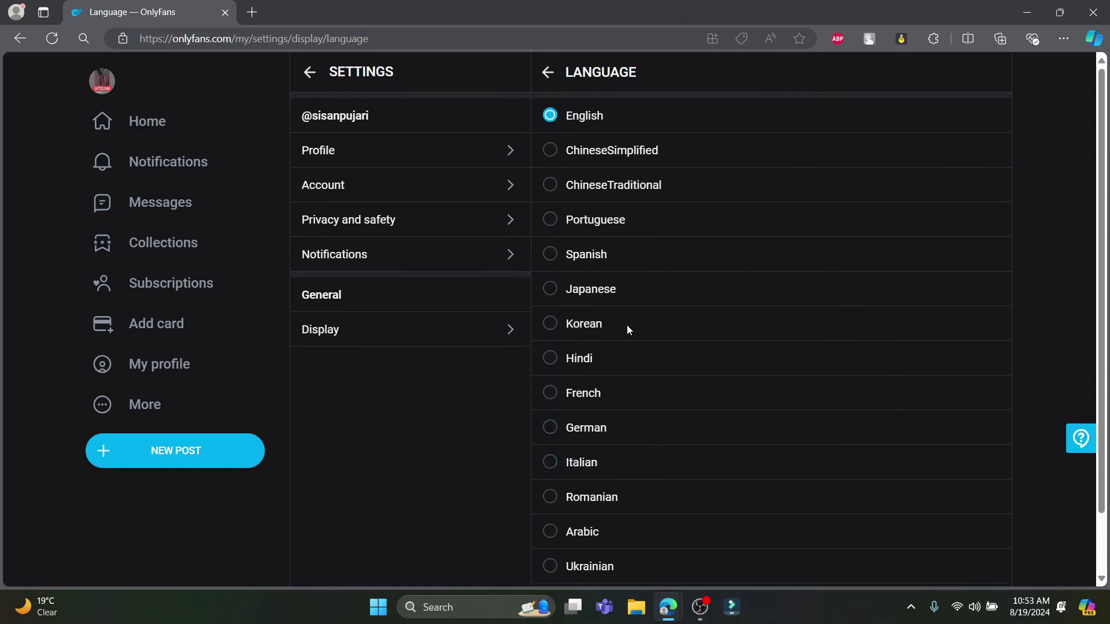
left_click(552, 360)
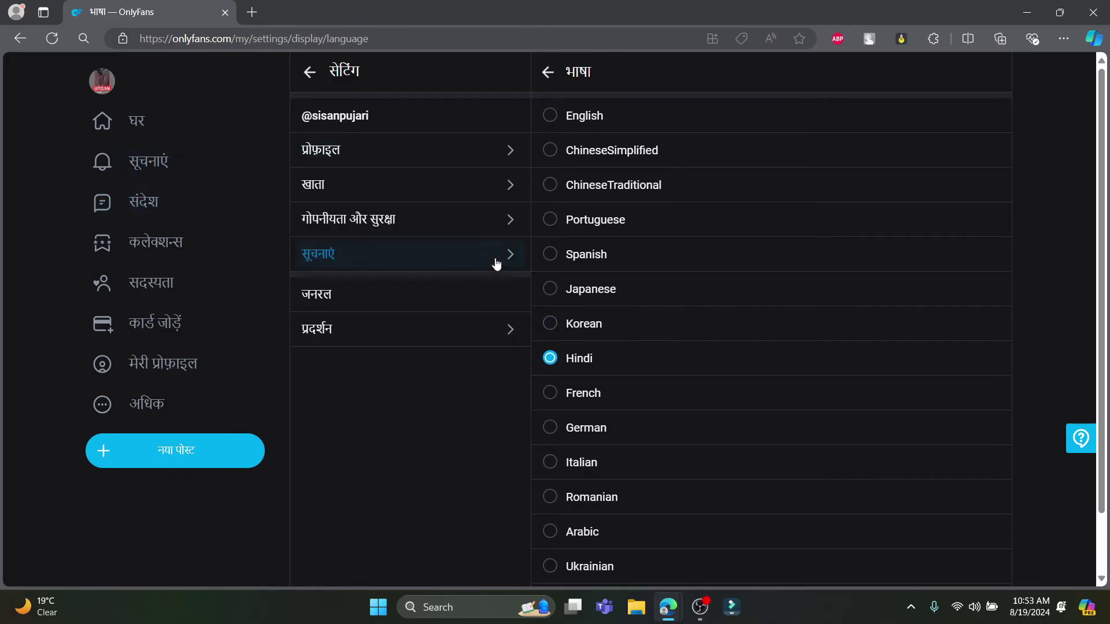
left_click(595, 121)
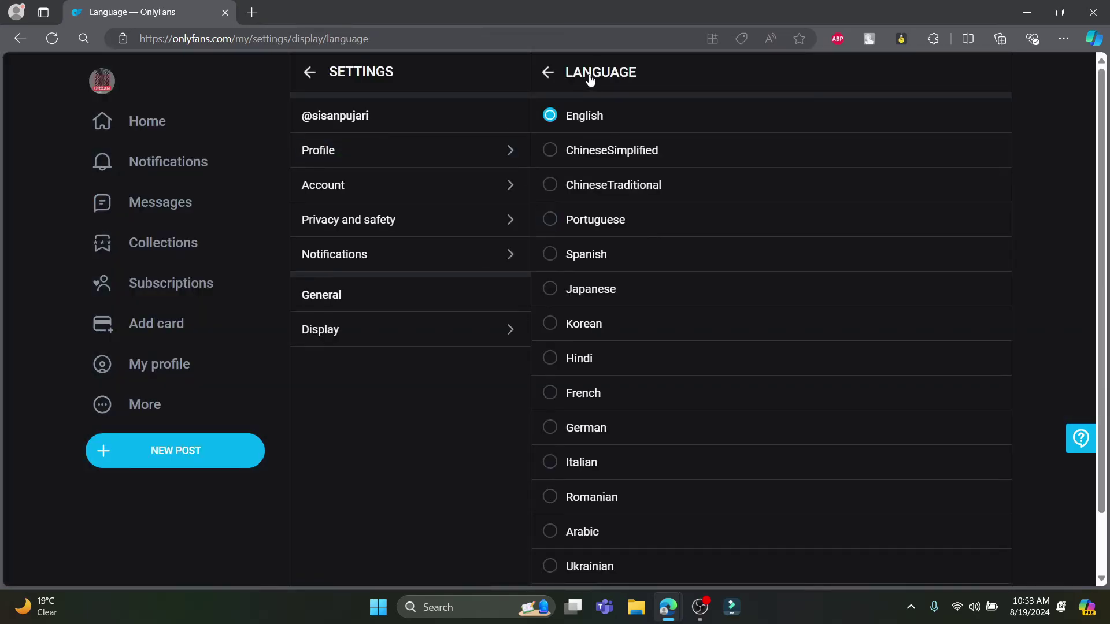
left_click(554, 73)
Turn Dark mode off for a light theme and leave settings
left_click(987, 195)
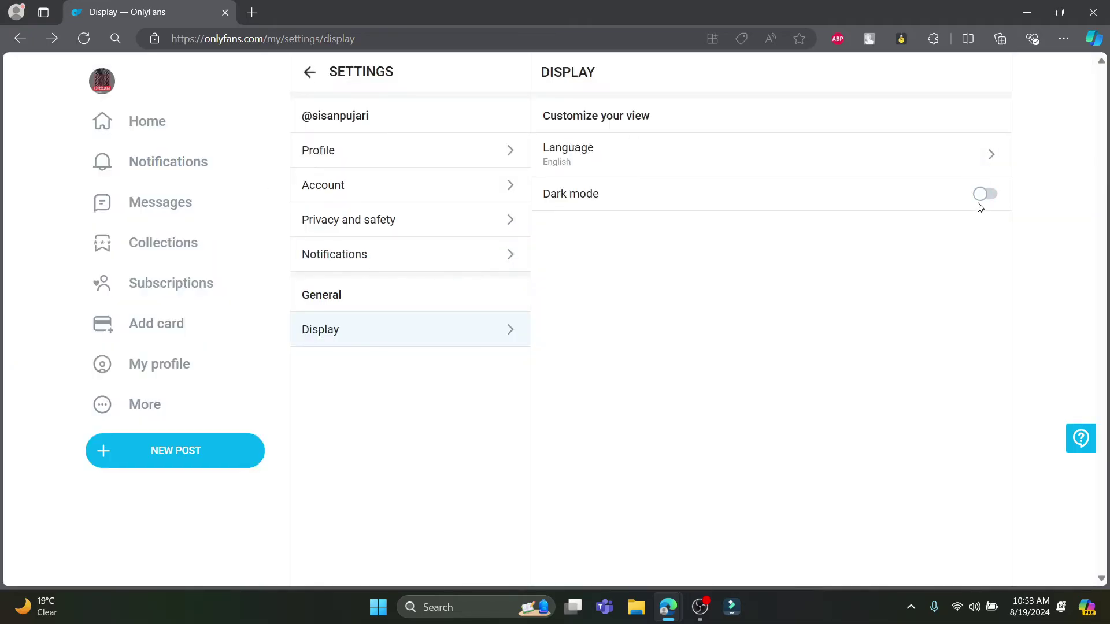
left_click(982, 197)
left_click(985, 195)
left_click(991, 201)
left_click(984, 208)
left_click(981, 210)
left_click(980, 210)
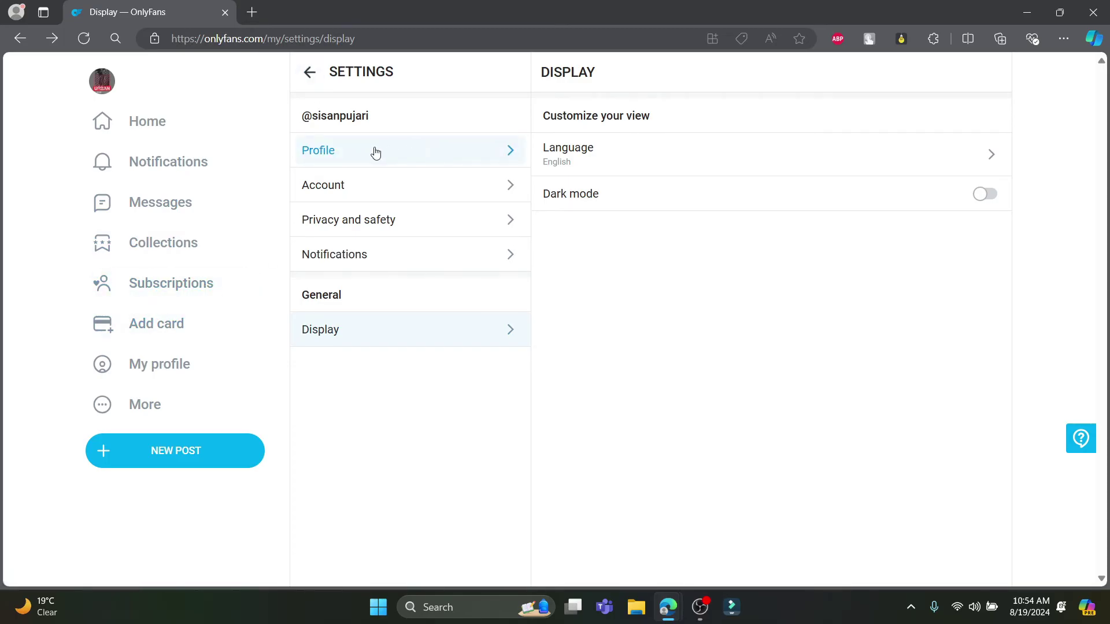
left_click(310, 75)
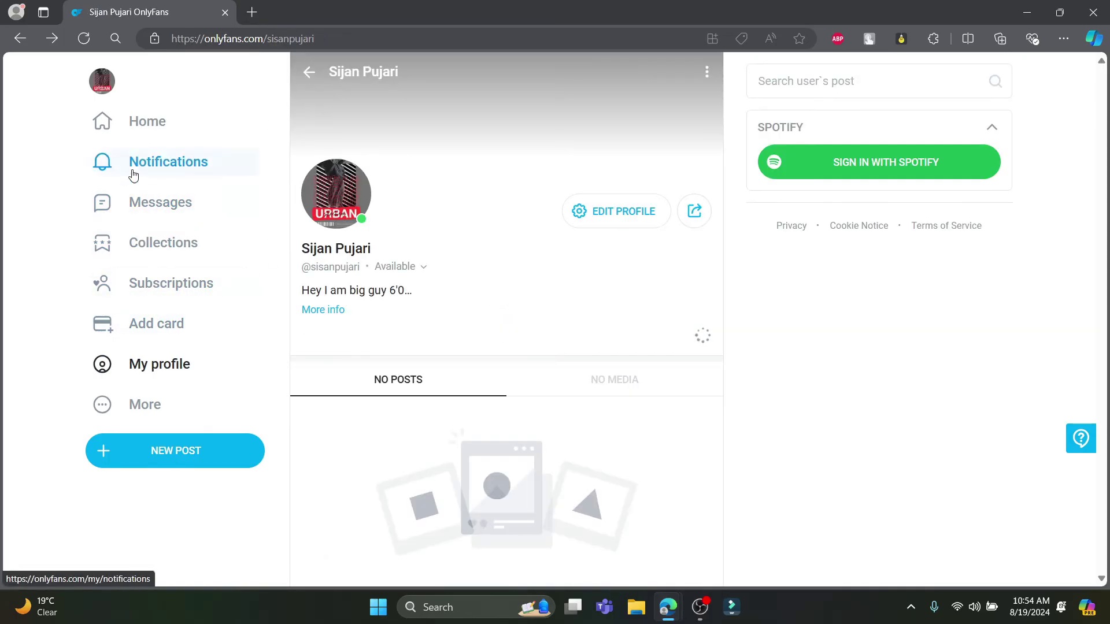
Go to the Home feed and page through the suggested creators
left_click(131, 133)
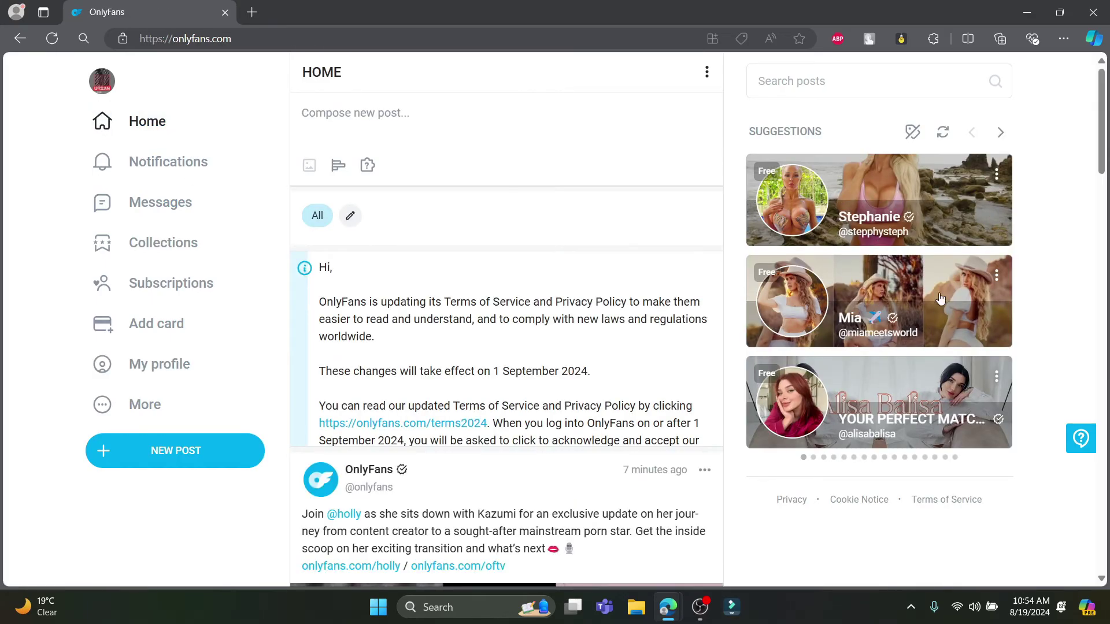
left_click(1000, 134)
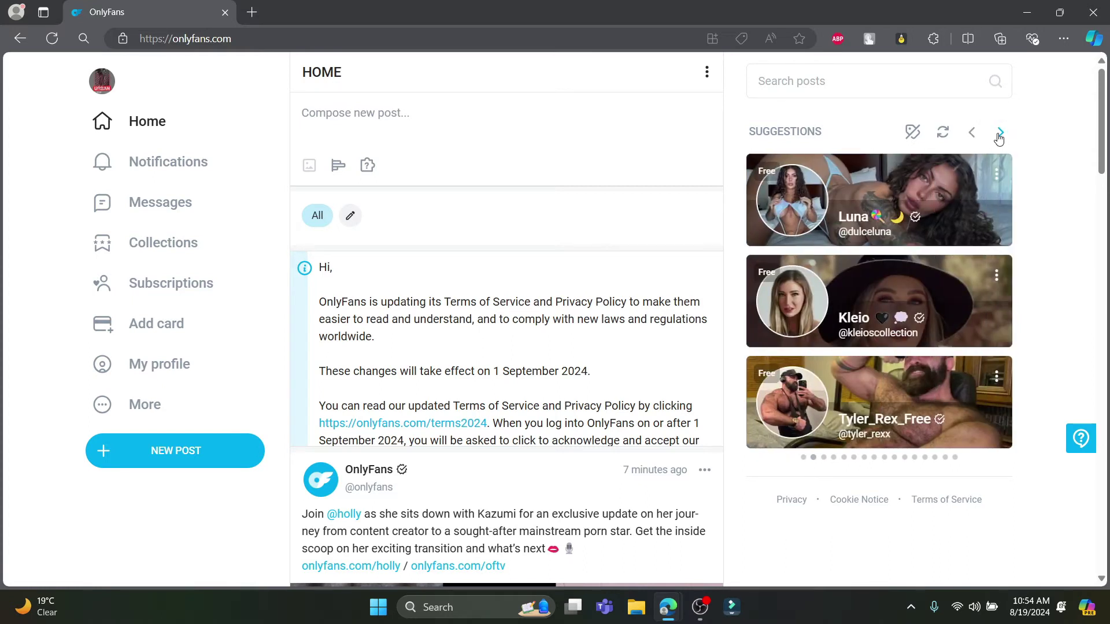
left_click(999, 134)
left_click(999, 134)
left_click(1000, 135)
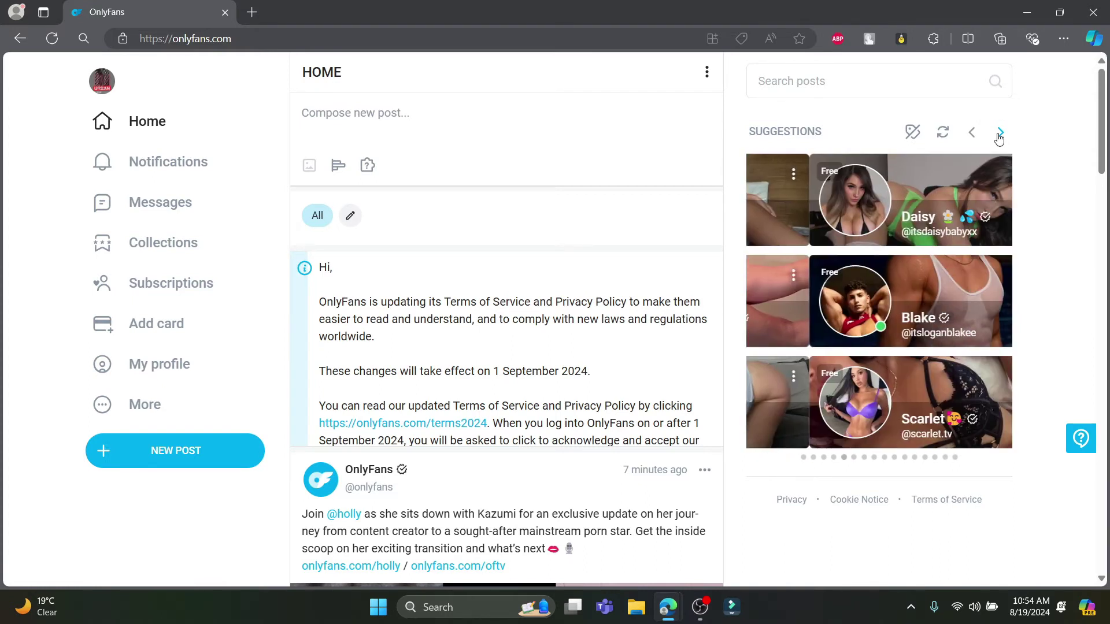
left_click(999, 134)
left_click(999, 135)
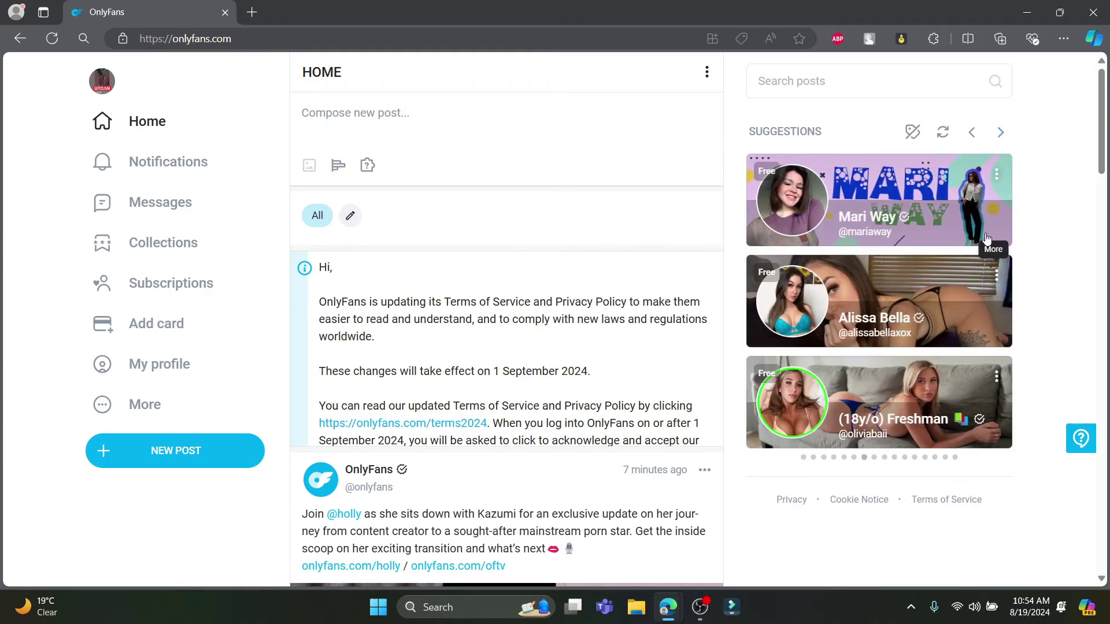
left_click(999, 134)
left_click(1000, 134)
left_click(999, 134)
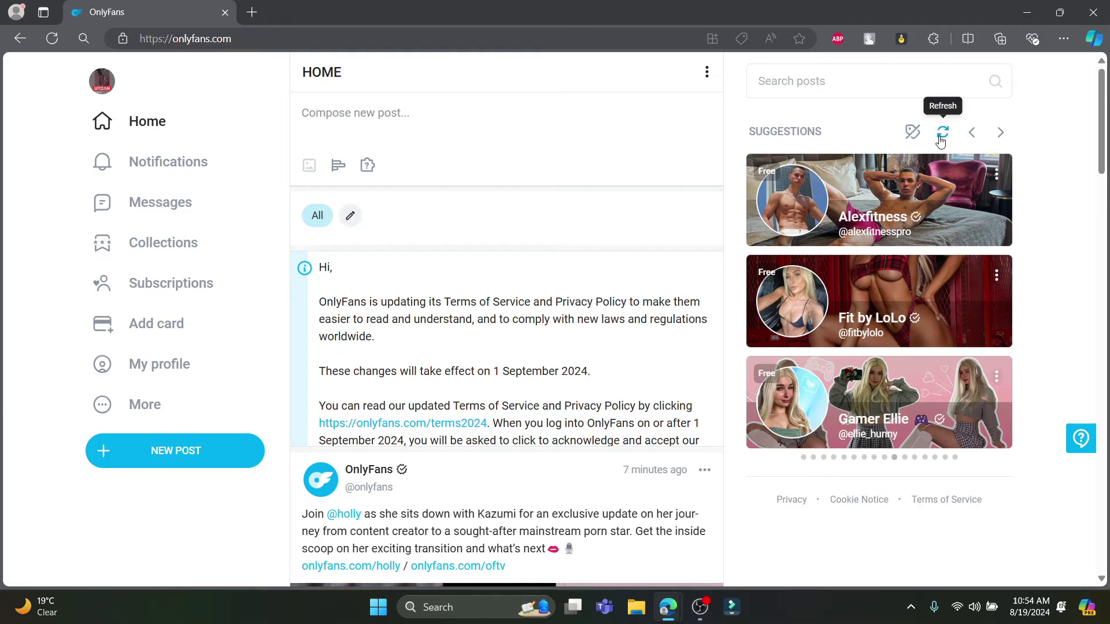
Reload the suggestions, filter them to free creators only, and advance two pages
left_click(942, 137)
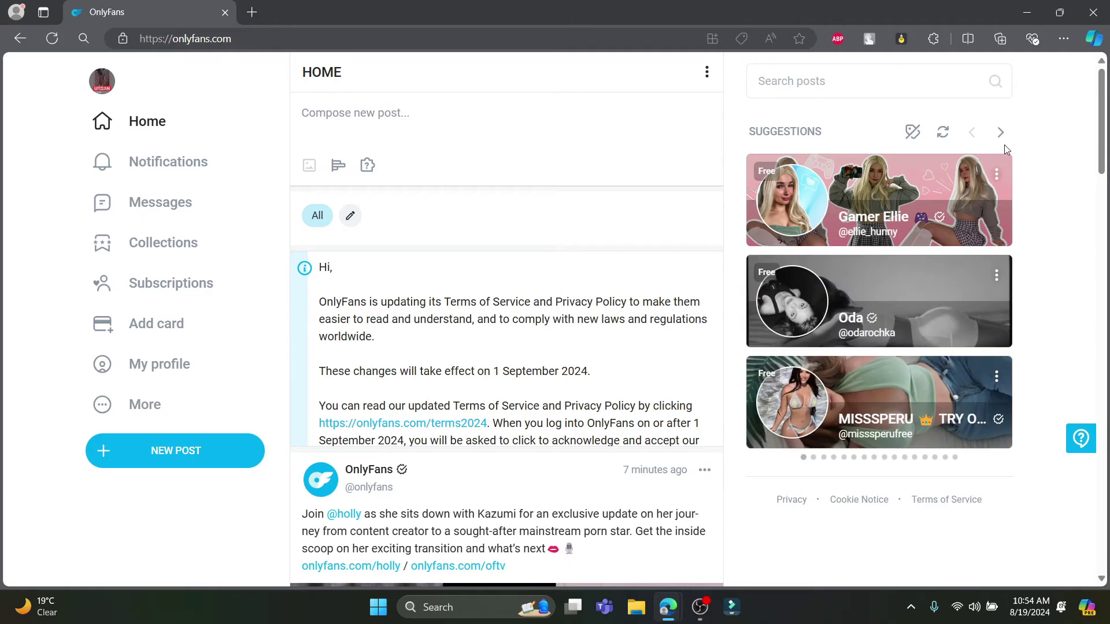
left_click(988, 136)
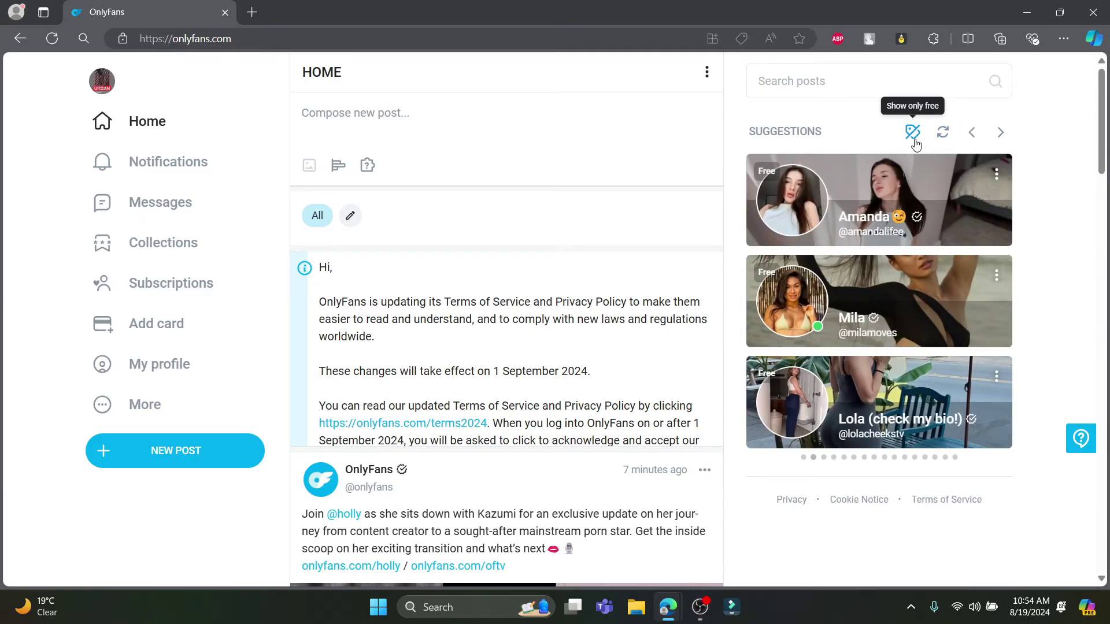
left_click(912, 133)
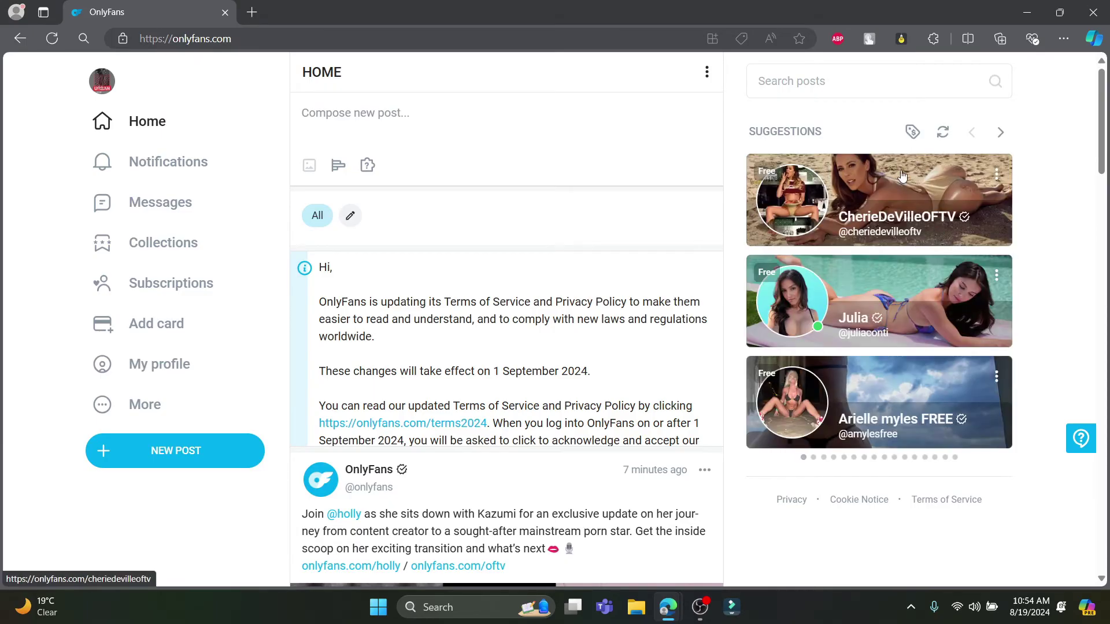
left_click(1001, 133)
left_click(1000, 133)
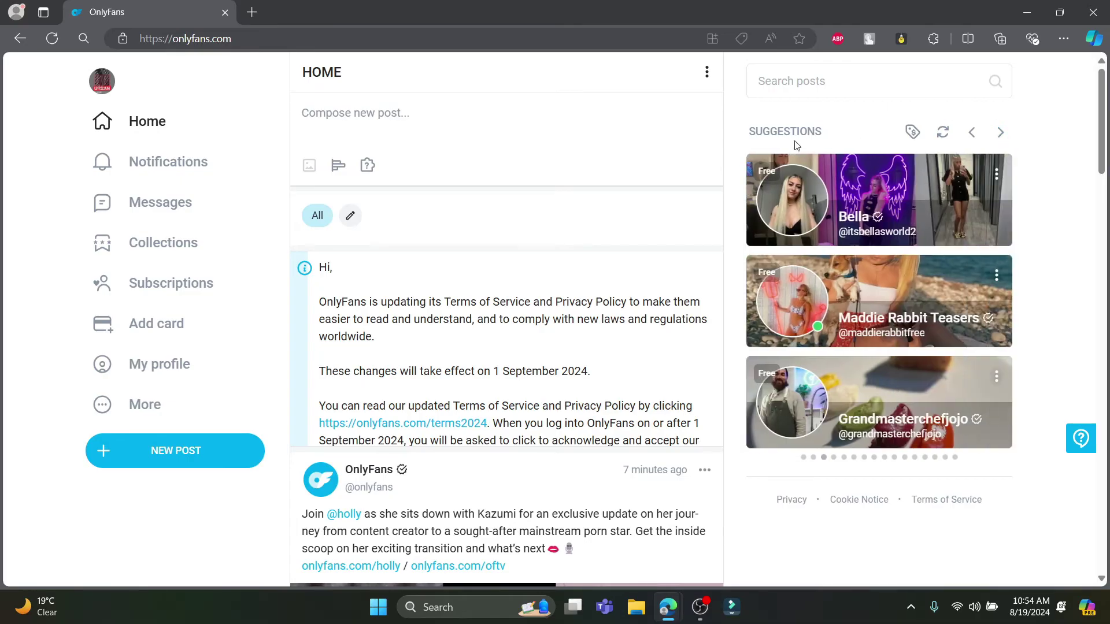
scroll(728, 451, "down", 13)
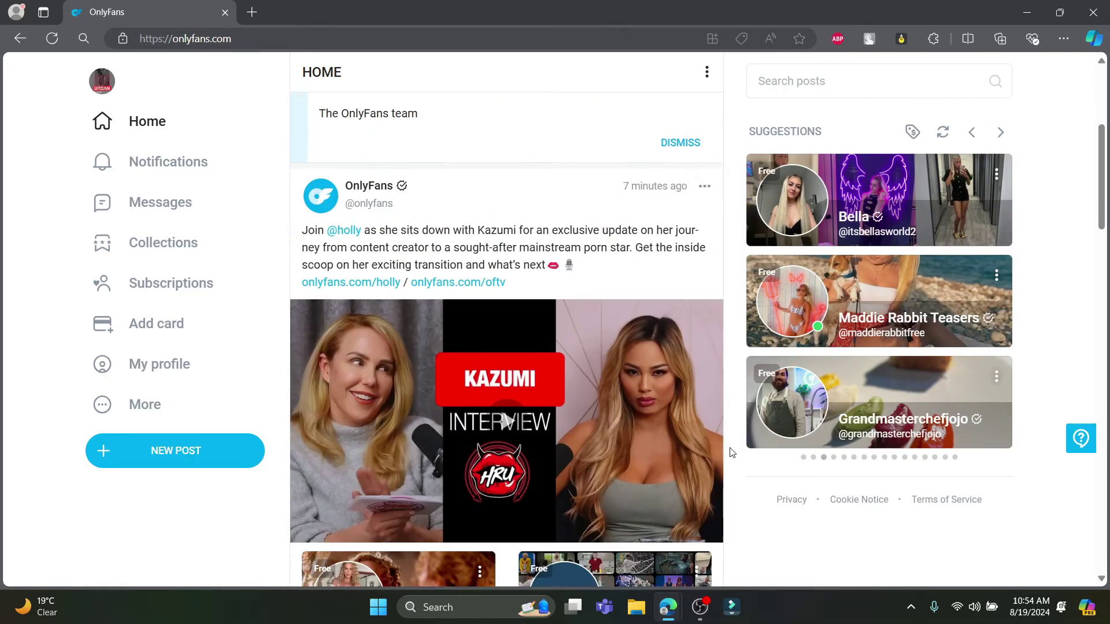
scroll(731, 453, "down", 8)
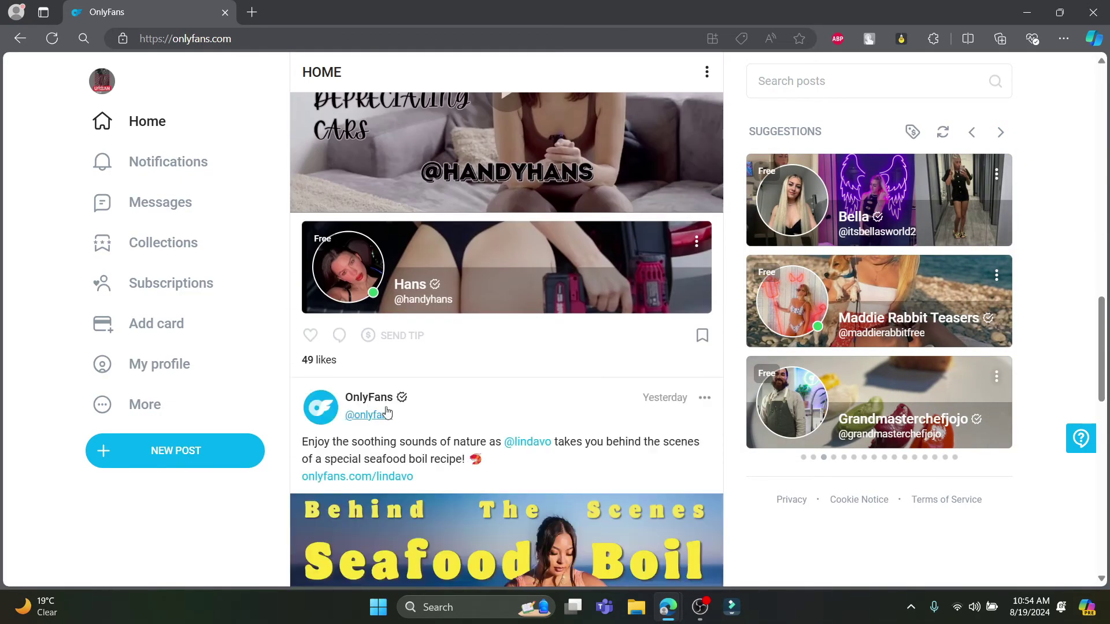
scroll(435, 391, "down", 3)
scroll(680, 225, "up", 5)
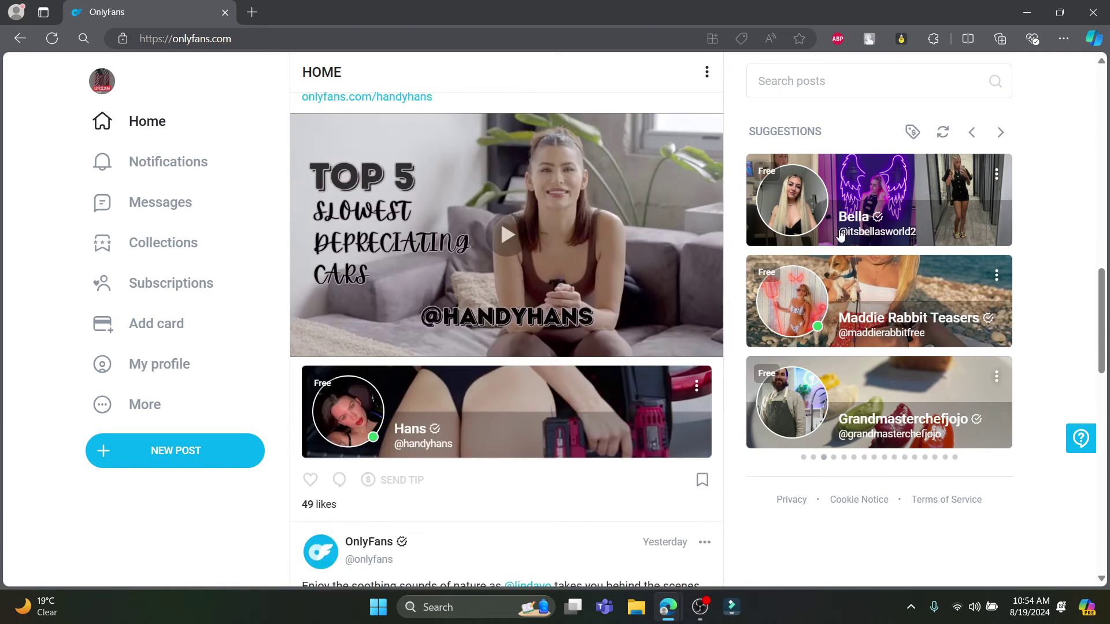
scroll(680, 224, "up", 10)
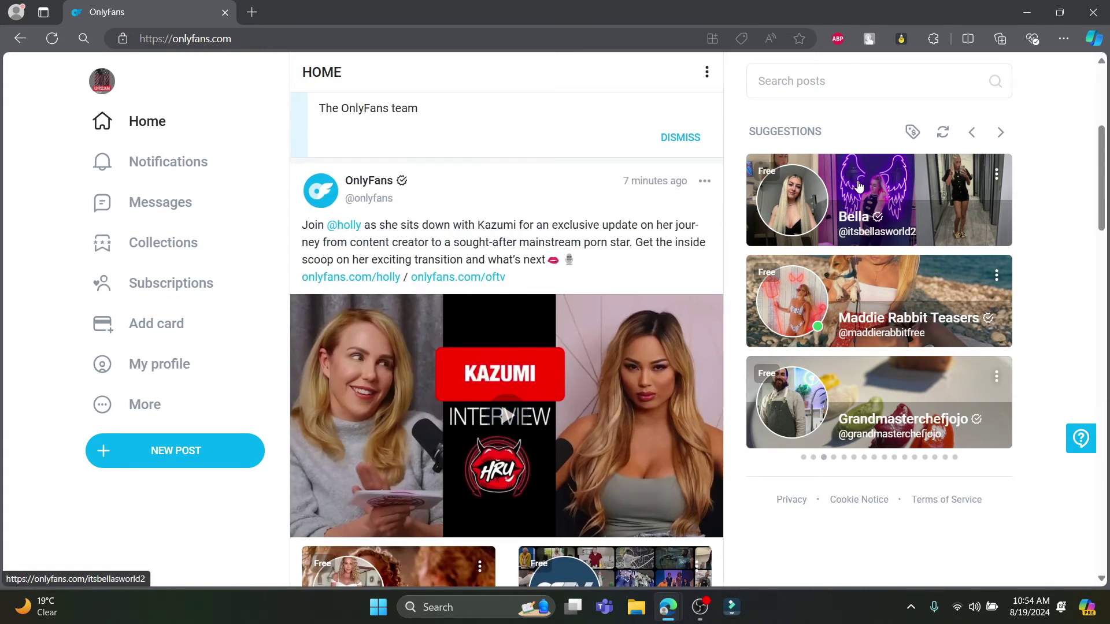
left_click_drag(859, 185, 901, 190)
left_click(982, 173)
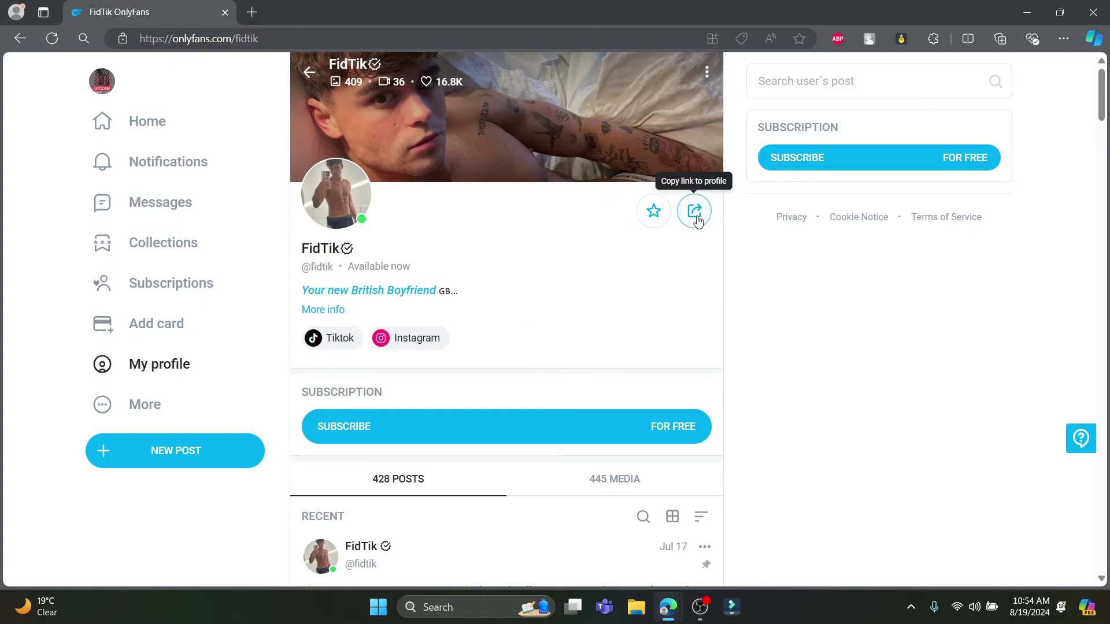
scroll(430, 300, "down", 4)
scroll(433, 347, "down", 10)
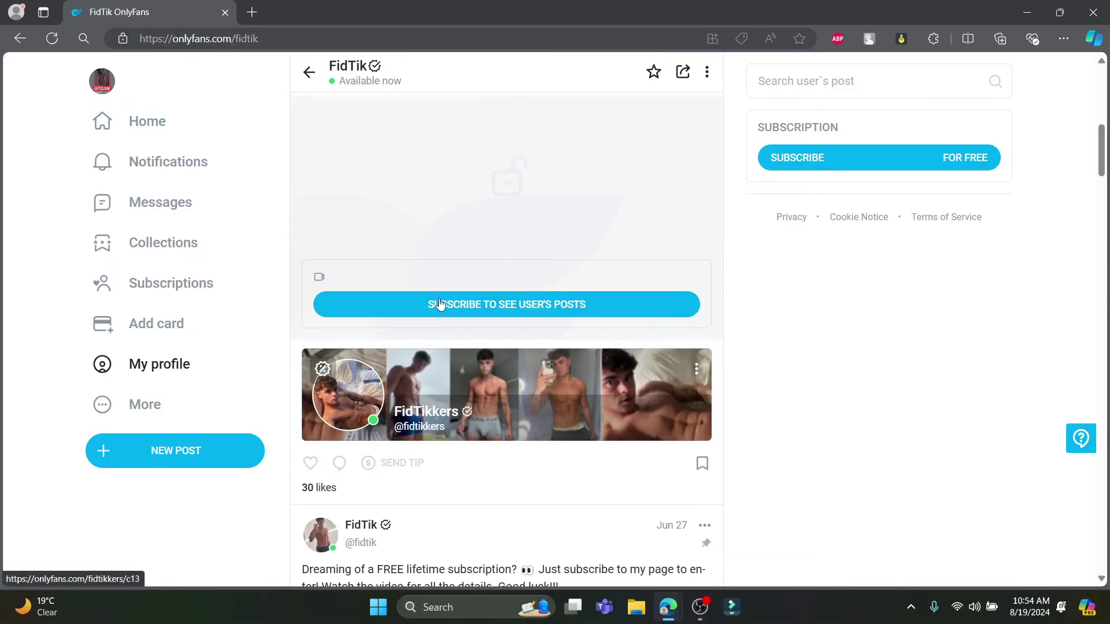
scroll(774, 304, "up", 13)
left_click(143, 125)
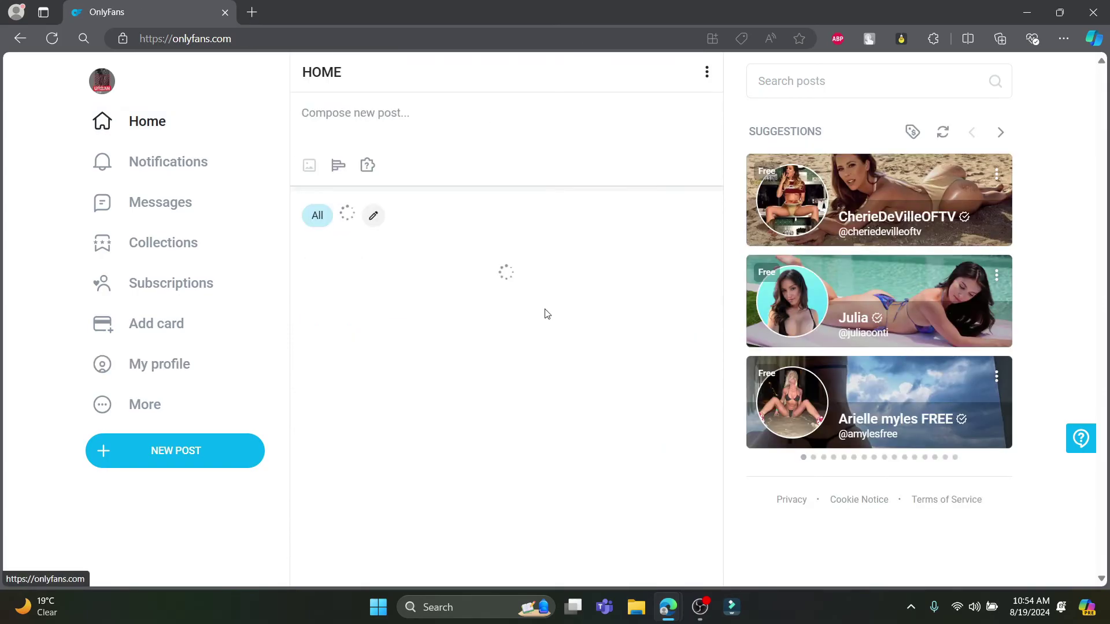
scroll(809, 345, "down", 10)
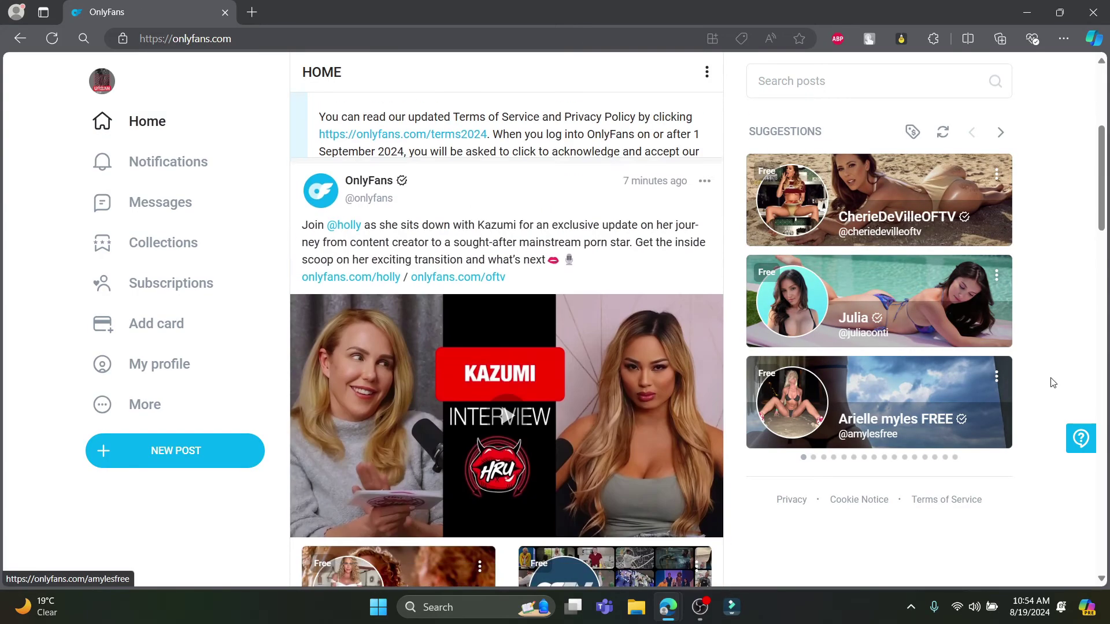
scroll(601, 361, "up", 4)
scroll(510, 357, "down", 1)
scroll(509, 357, "down", 10)
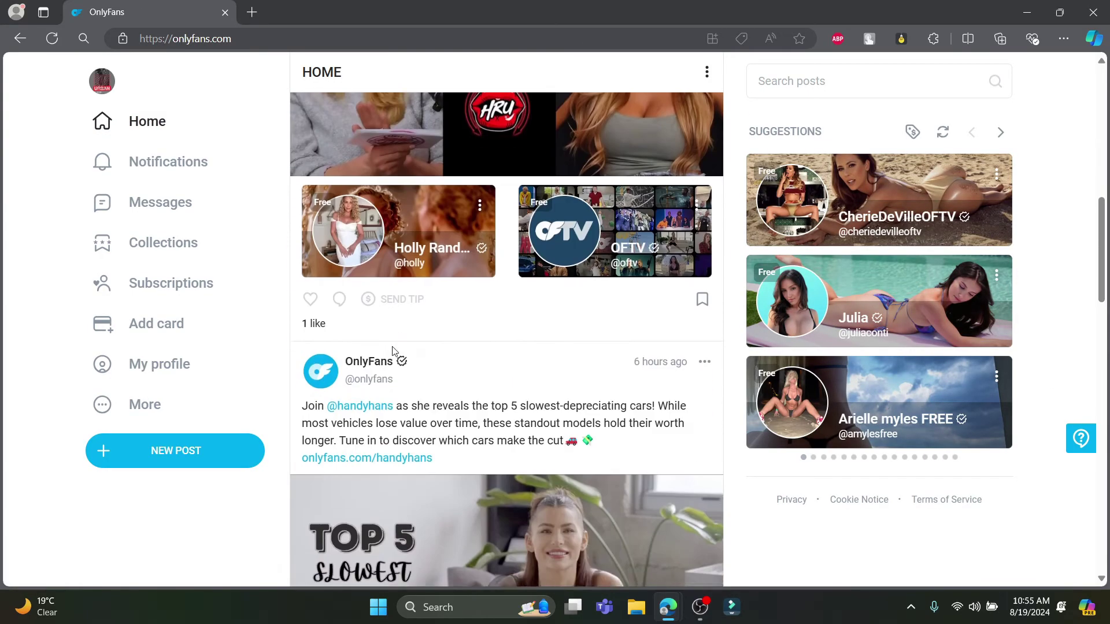
scroll(349, 169, "up", 1)
scroll(349, 169, "up", 12)
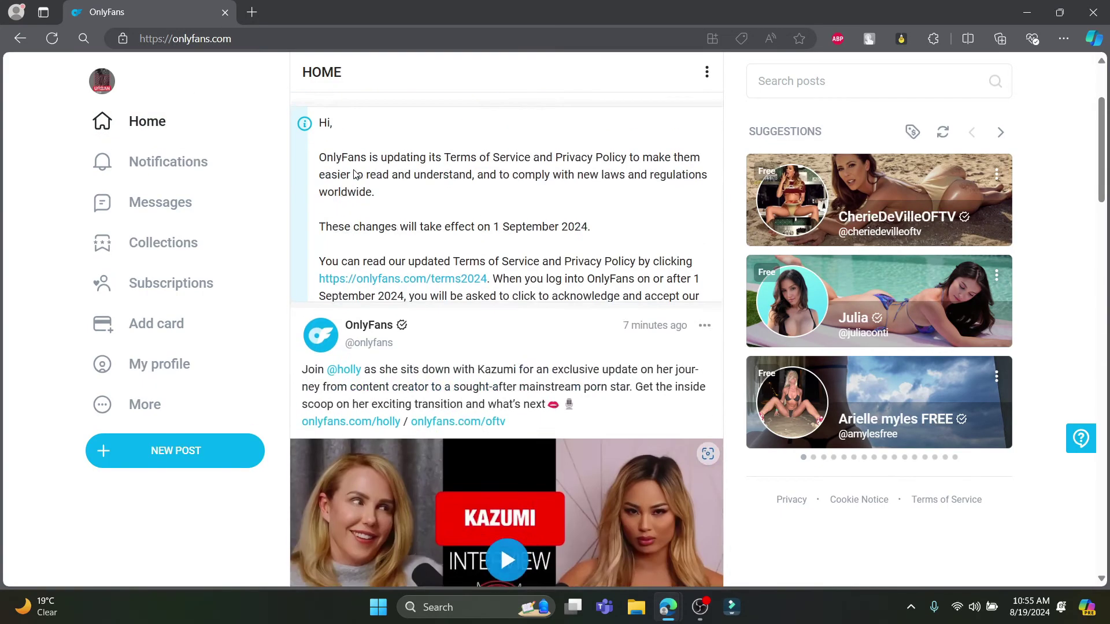
Write a short post ('wwww') and try to publish it, hitting the verification notice
left_click(401, 117)
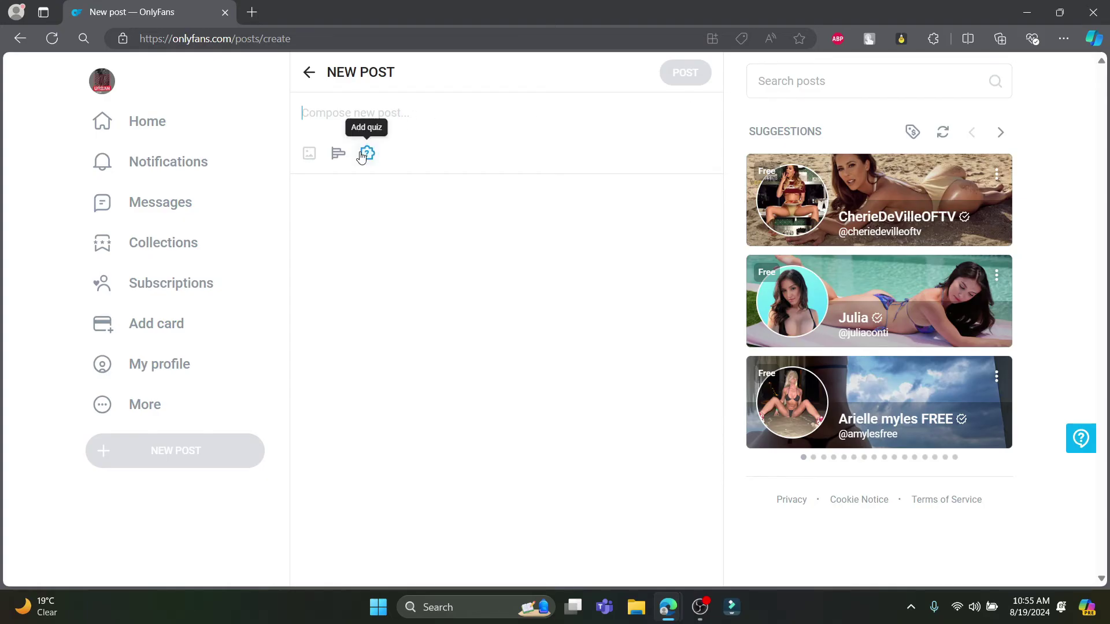
type("wwww")
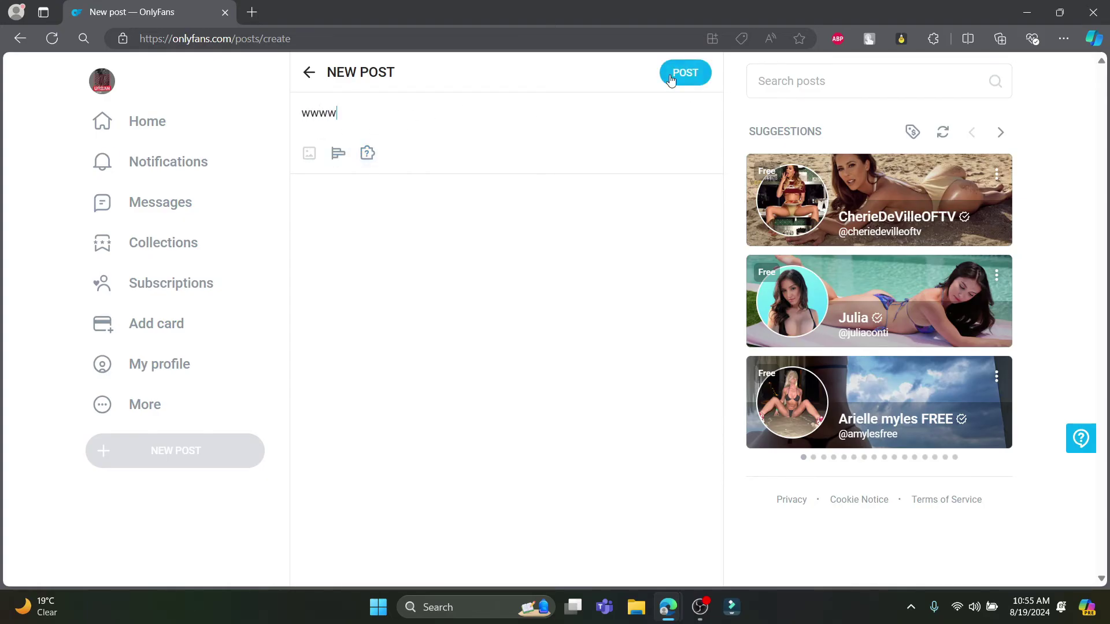
left_click(671, 79)
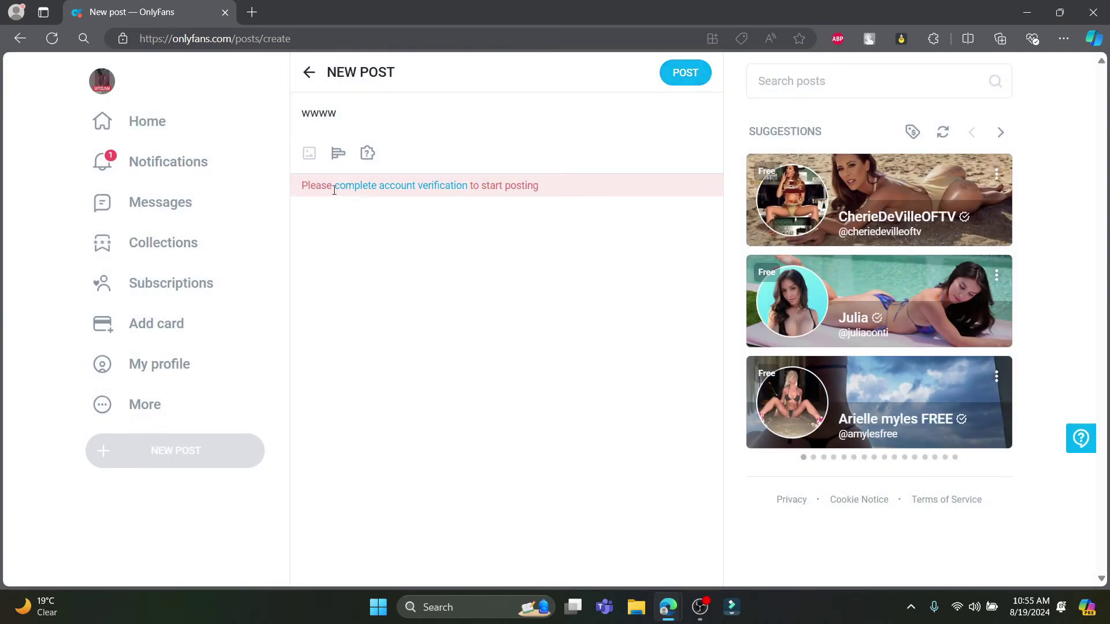
Follow the verification link and upload a bearded-man photo as the avatar, saving changes
left_click(425, 196)
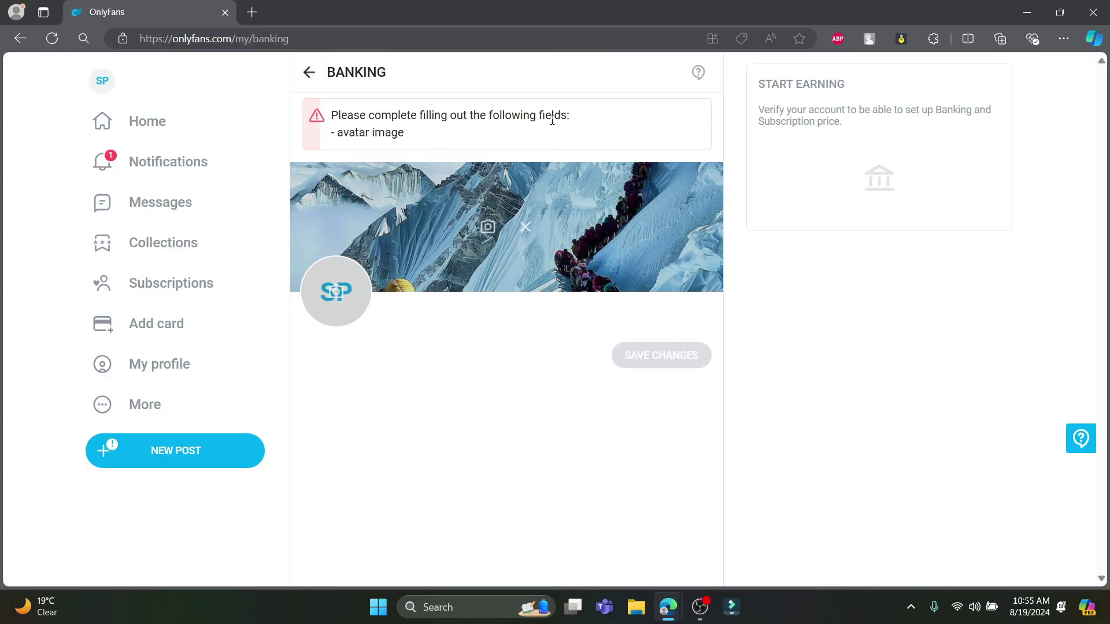
left_click(333, 293)
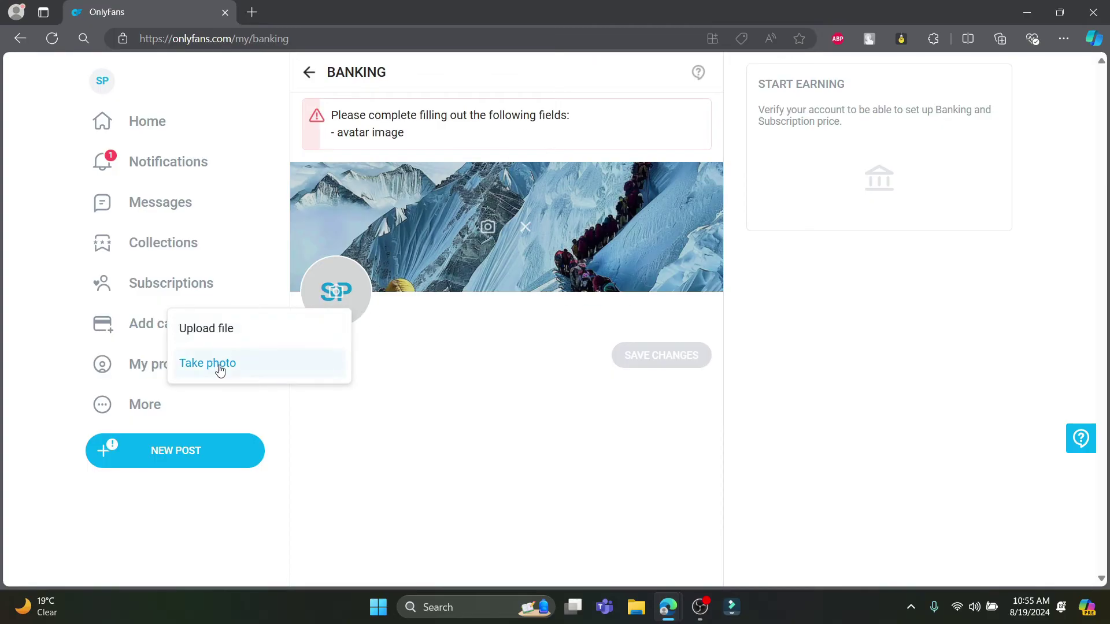
left_click(220, 342)
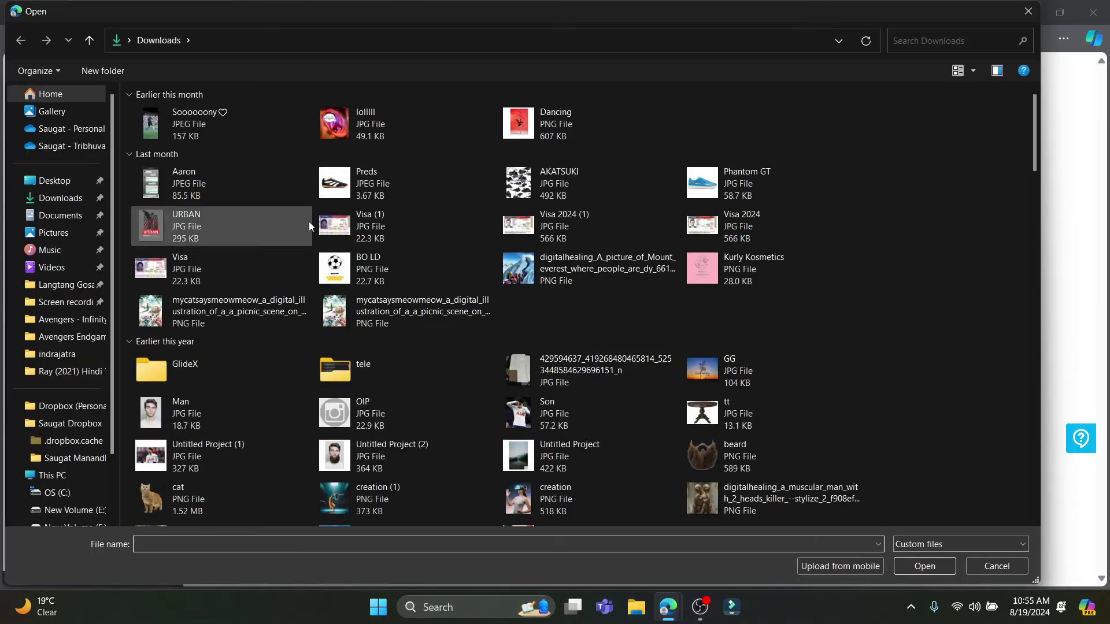
double_click(373, 454)
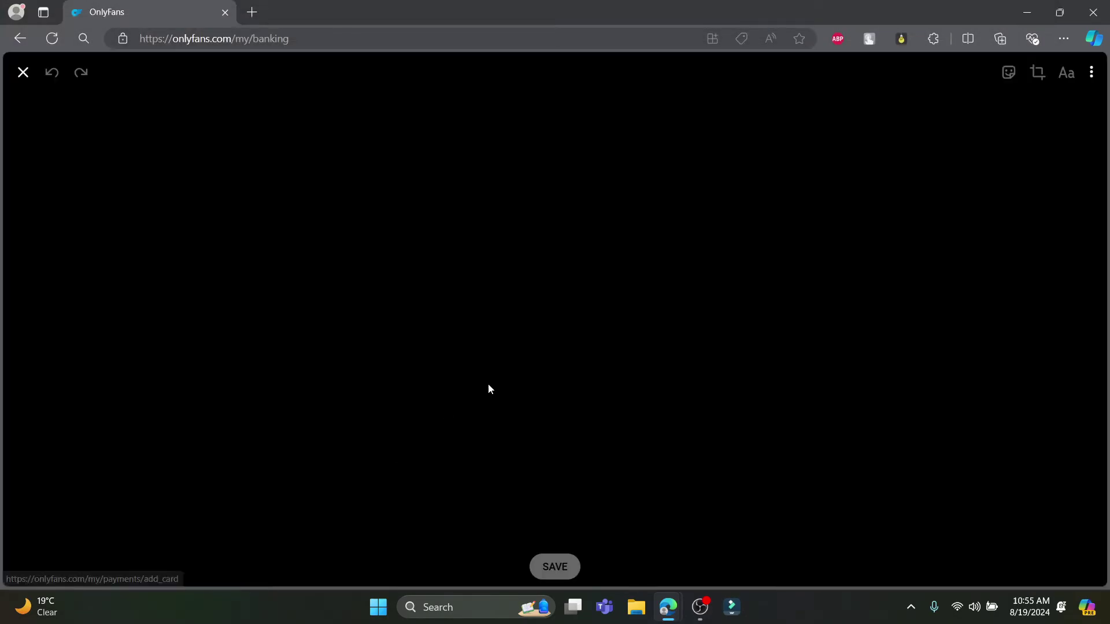
left_click(555, 568)
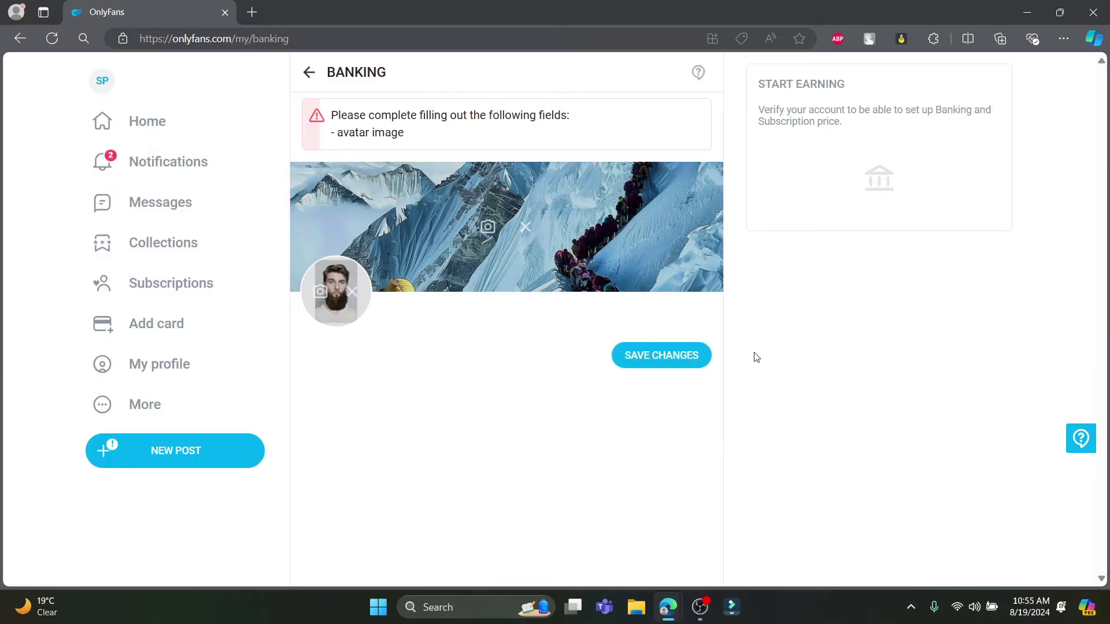
left_click(671, 362)
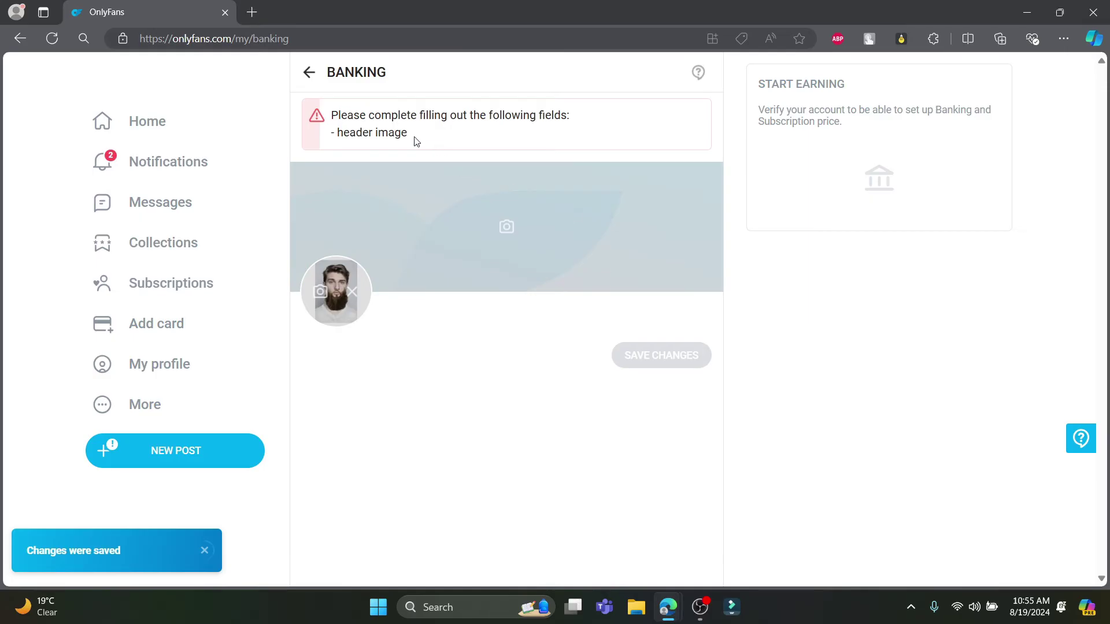
Upload the Mount Everest climbers picture as the header image and save changes
left_click(507, 227)
left_click(376, 262)
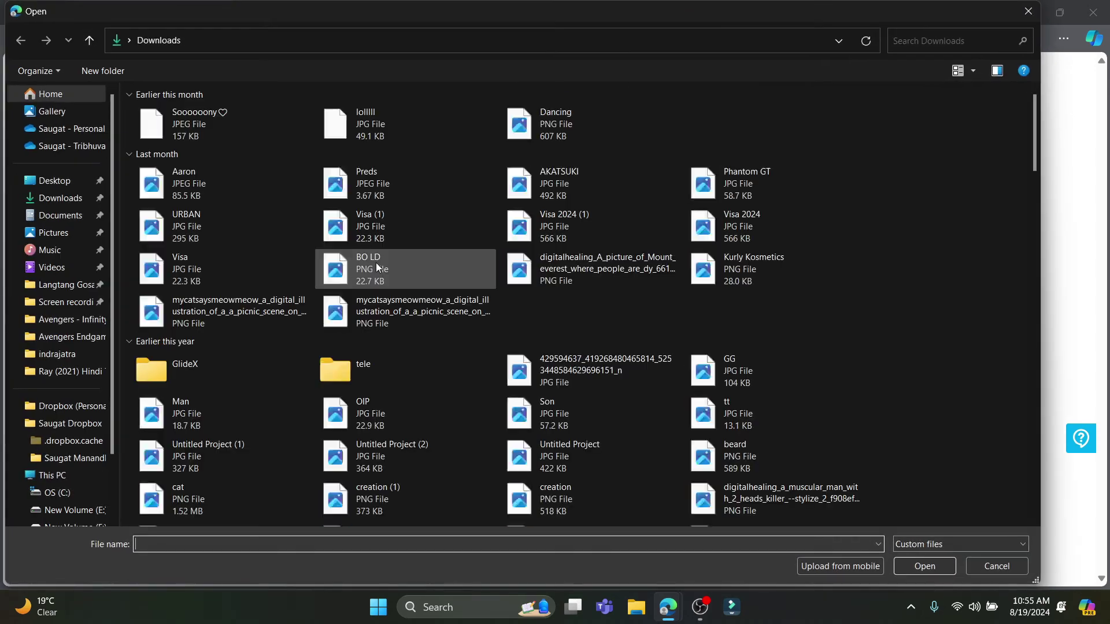
double_click(647, 278)
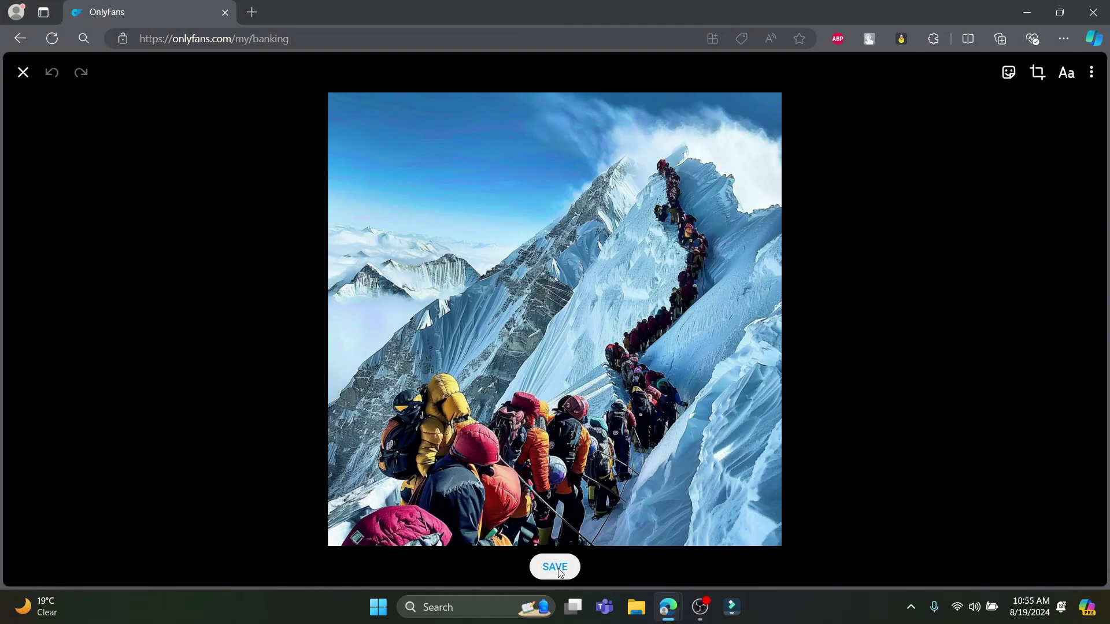
left_click(559, 573)
left_click(669, 352)
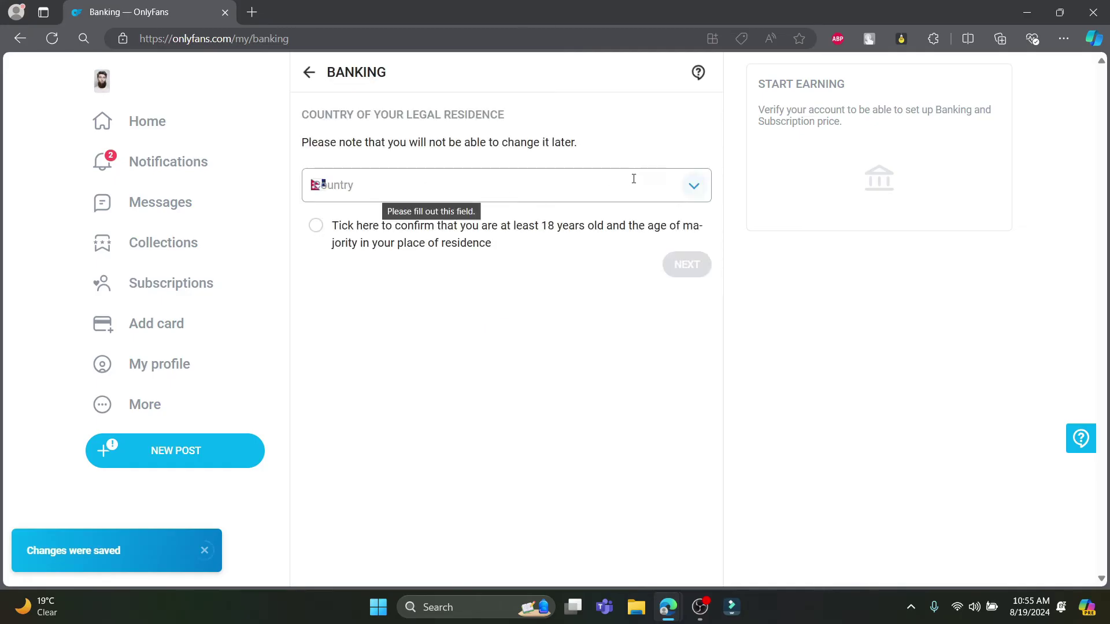
Pick Nepal as country of residence, confirm being 18 or older, and continue
left_click(633, 178)
left_click(505, 237)
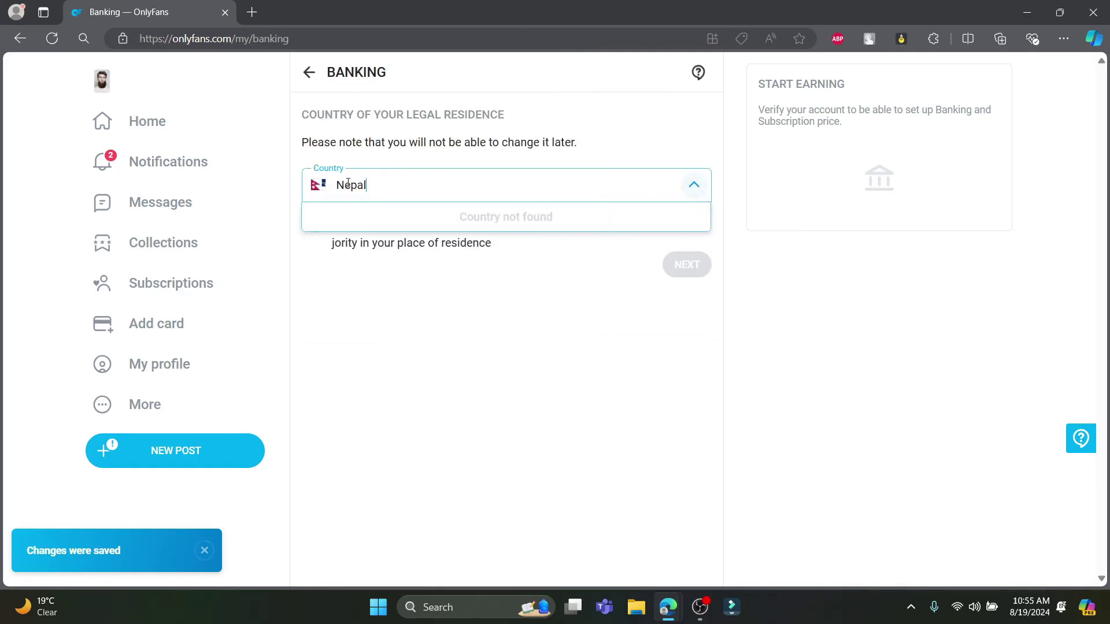
left_click(352, 197)
left_click(461, 322)
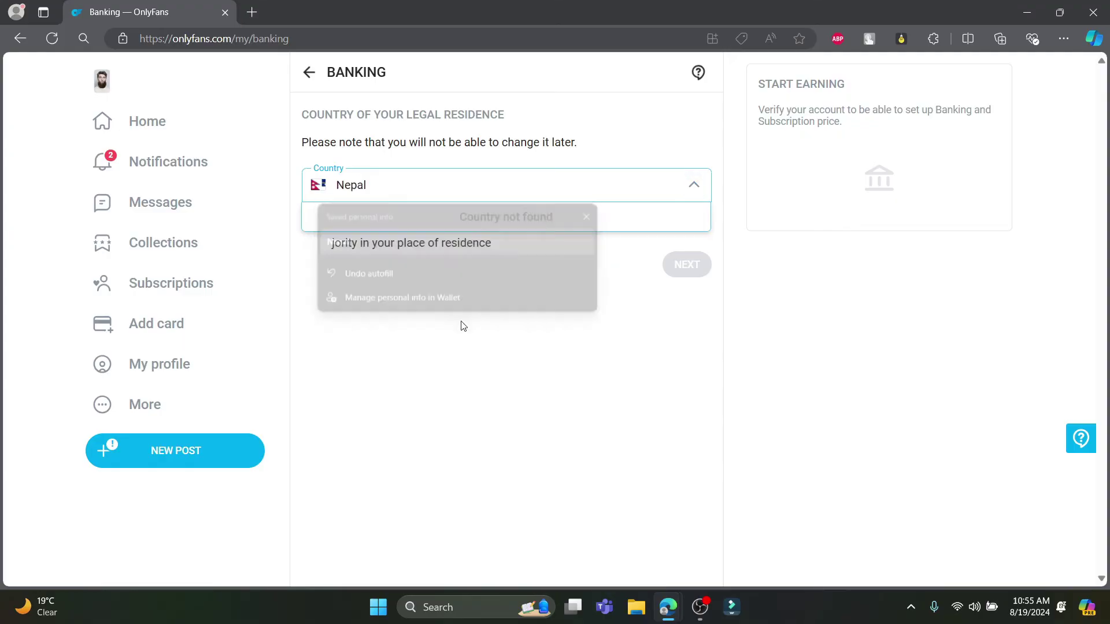
left_click(330, 236)
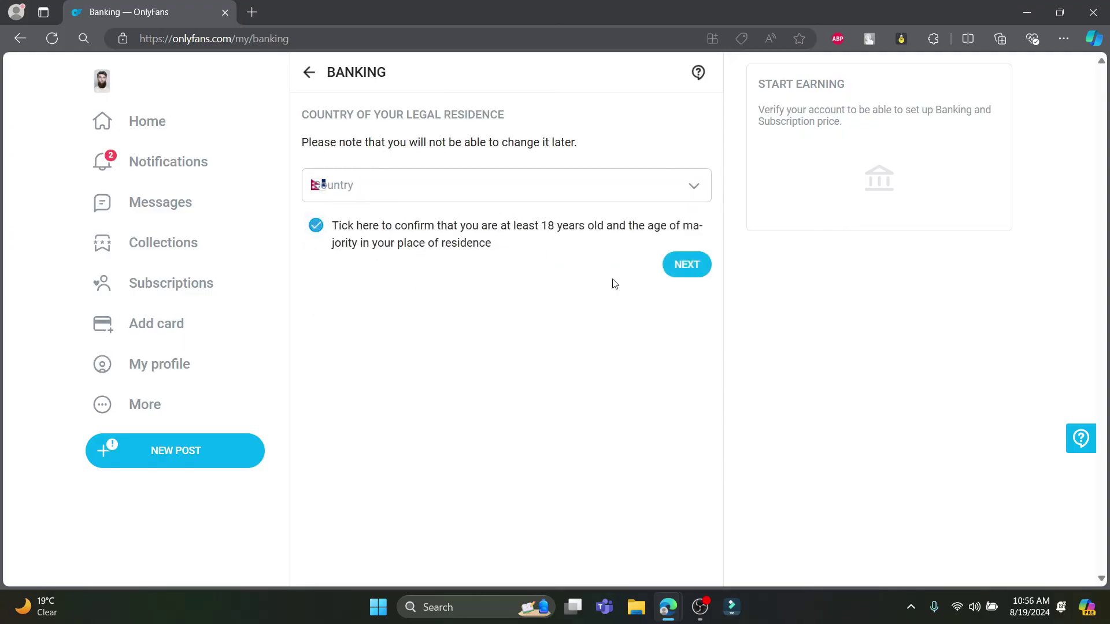
left_click(686, 268)
Change the country of residence to United Kingdom, continue, and start identity verification
left_click(435, 184)
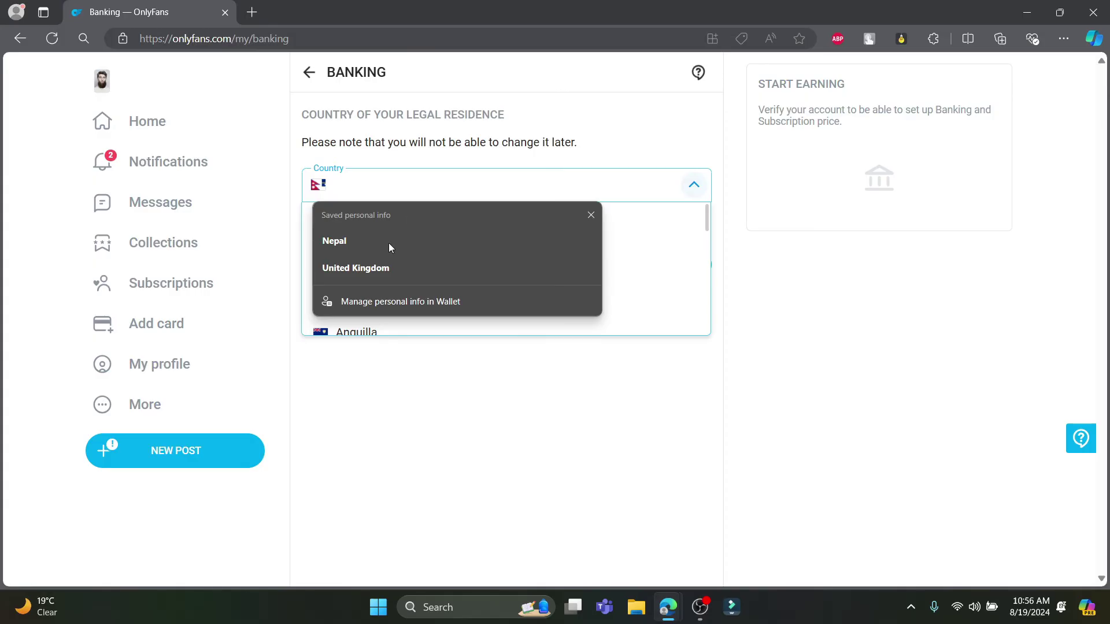
left_click(379, 267)
left_click(410, 218)
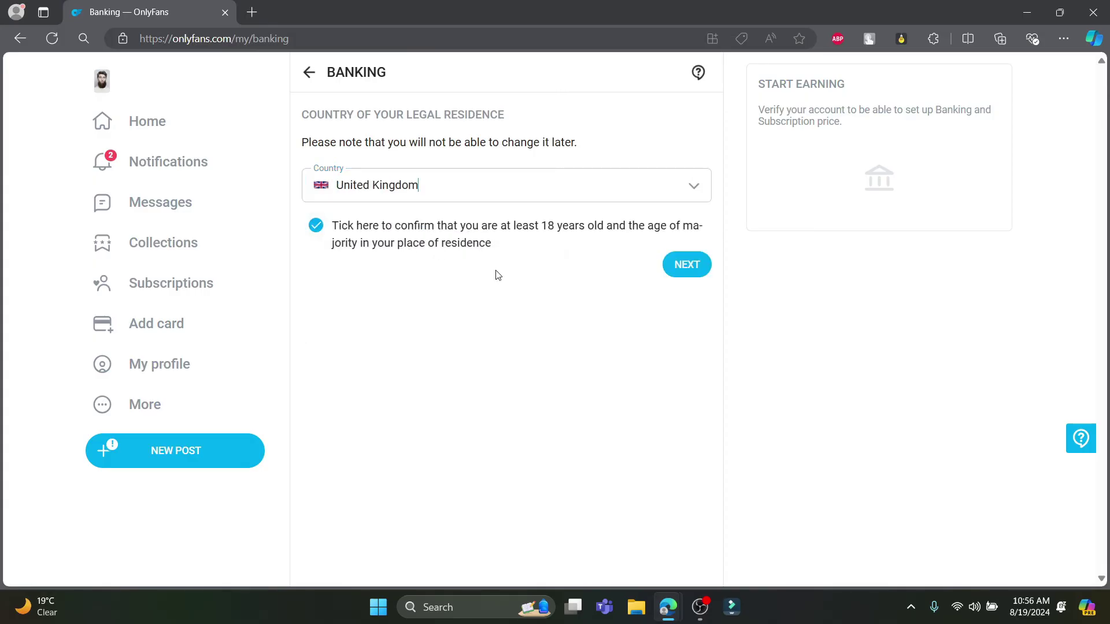
left_click(666, 269)
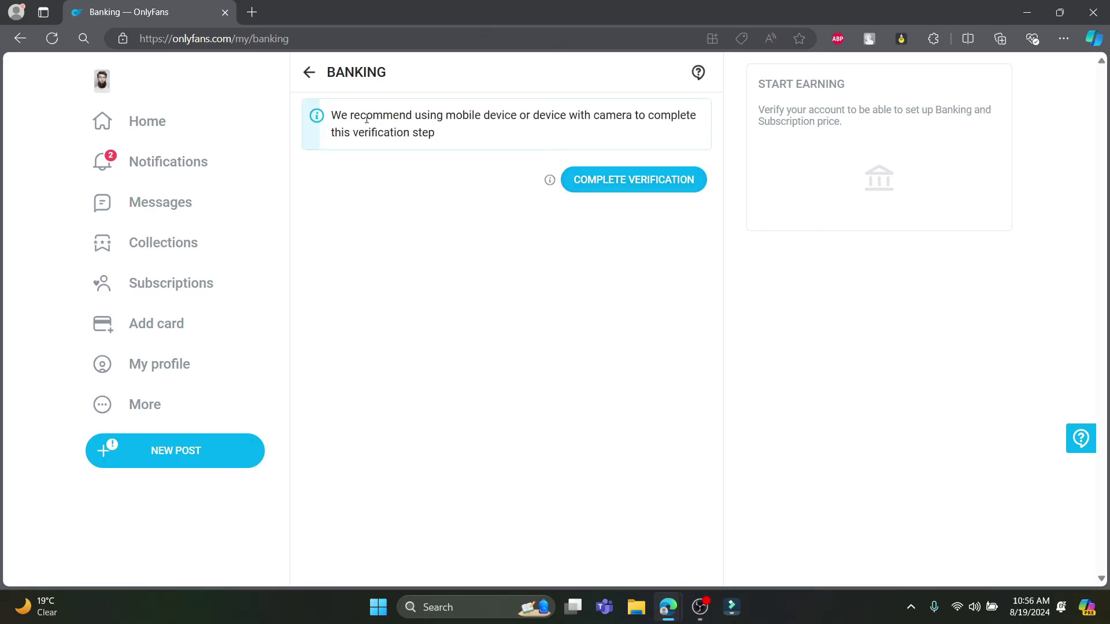
left_click(635, 177)
left_click(639, 331)
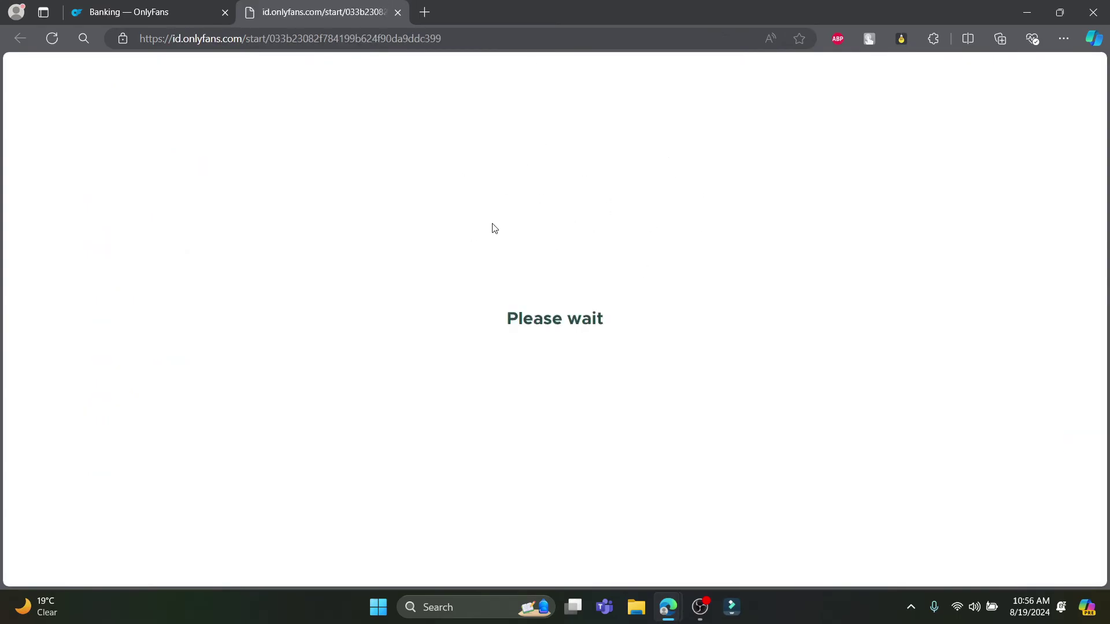
left_click(213, 7)
left_click(278, 7)
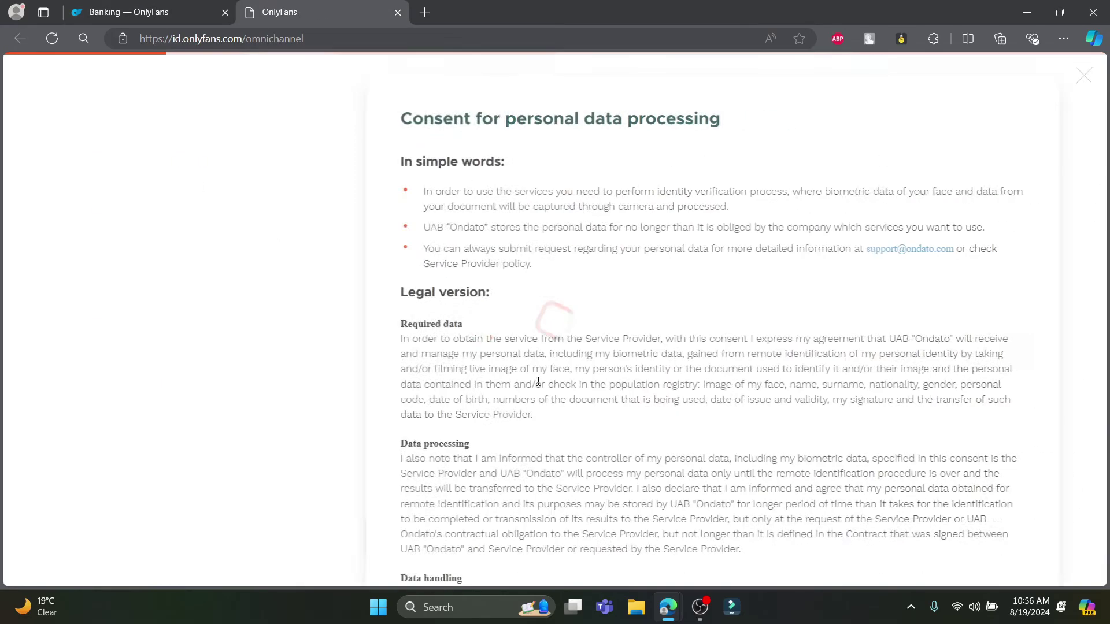
scroll(474, 280, "down", 8)
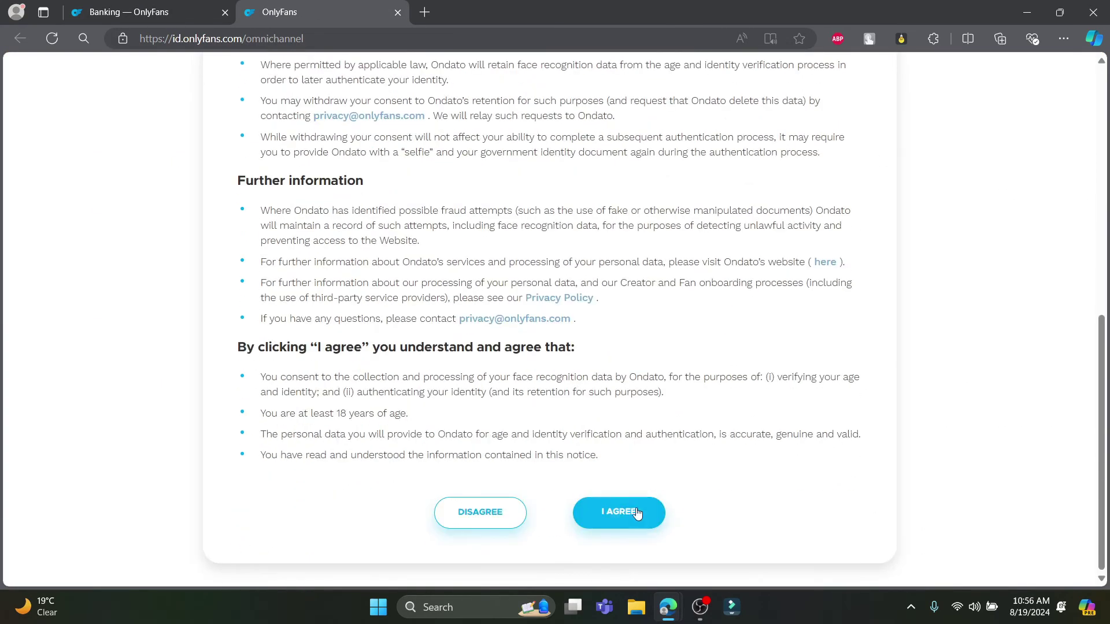
left_click(636, 513)
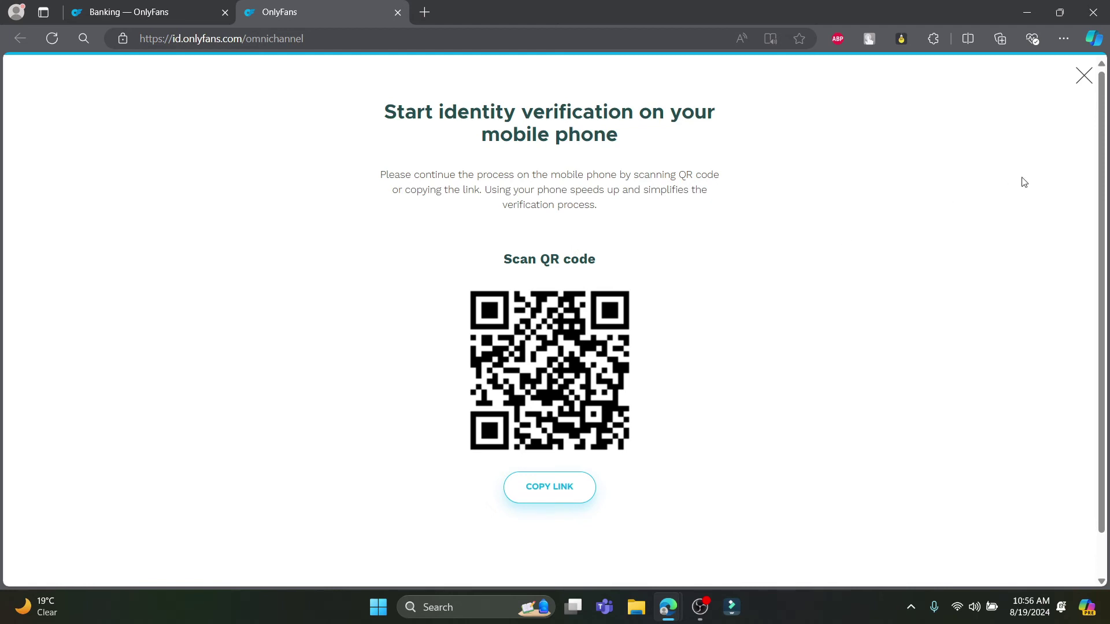
left_click(1081, 80)
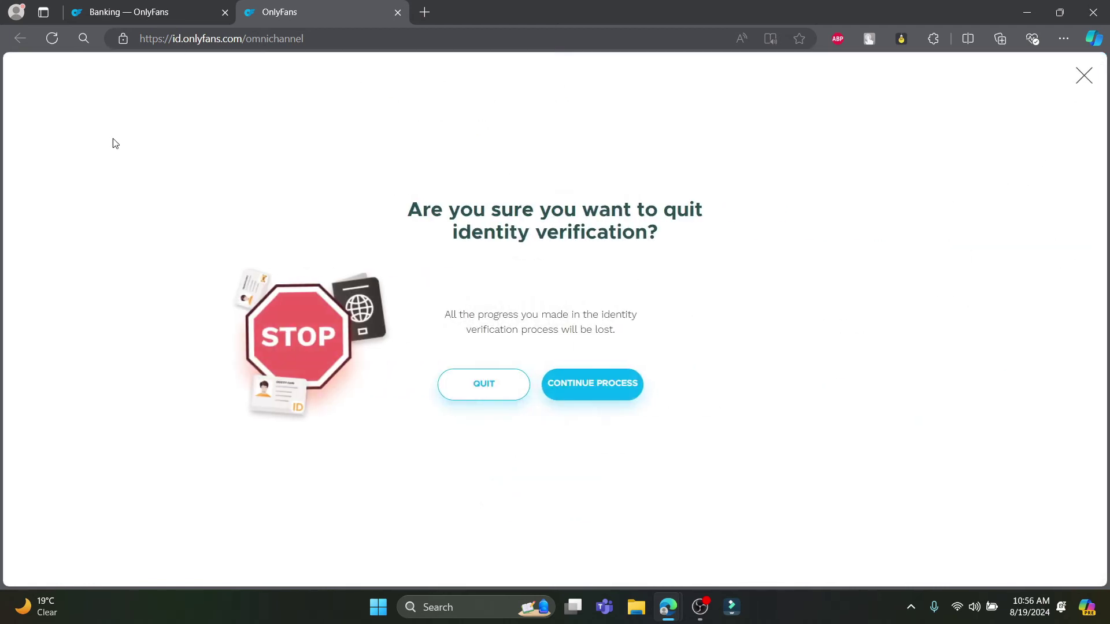
left_click(571, 382)
middle_click(319, 10)
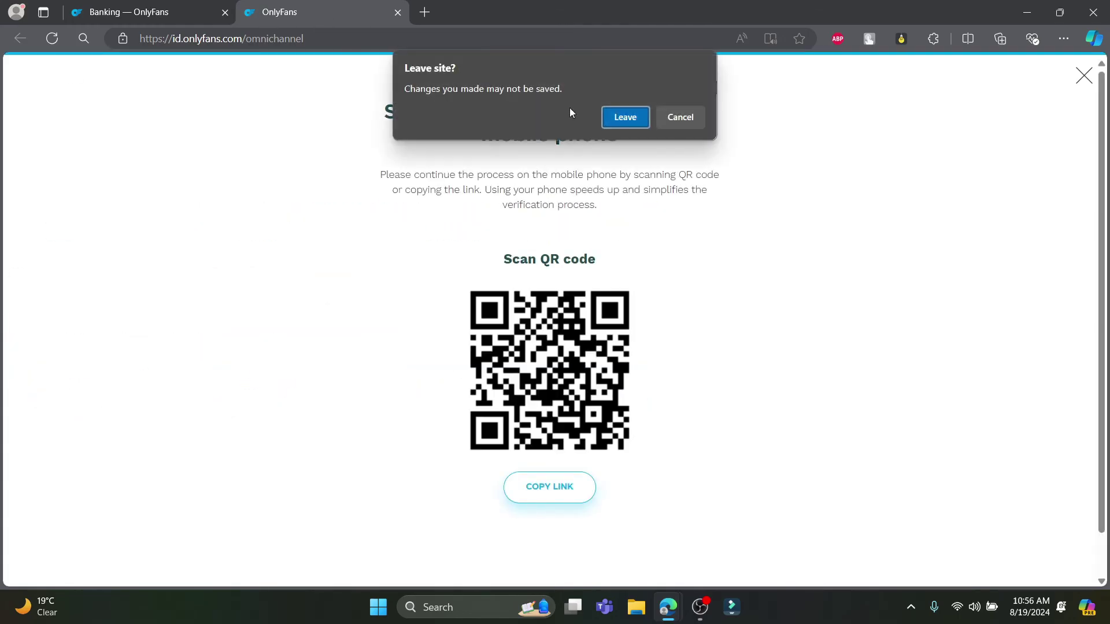
left_click(627, 117)
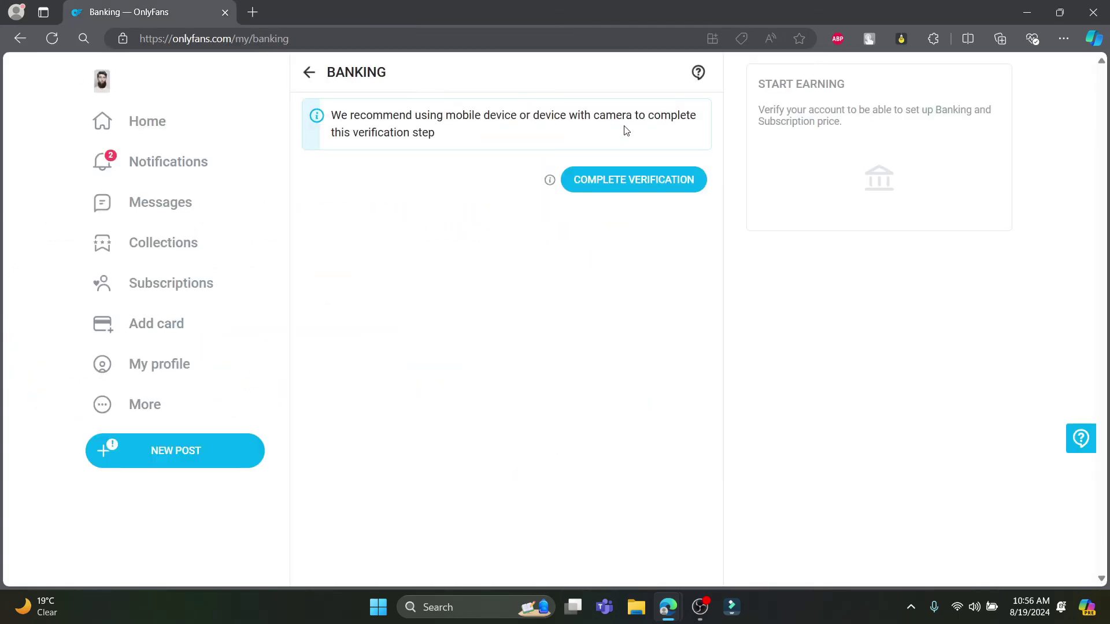
On the Notifications page, try reordering categories, then cancel to keep the original order
left_click(157, 175)
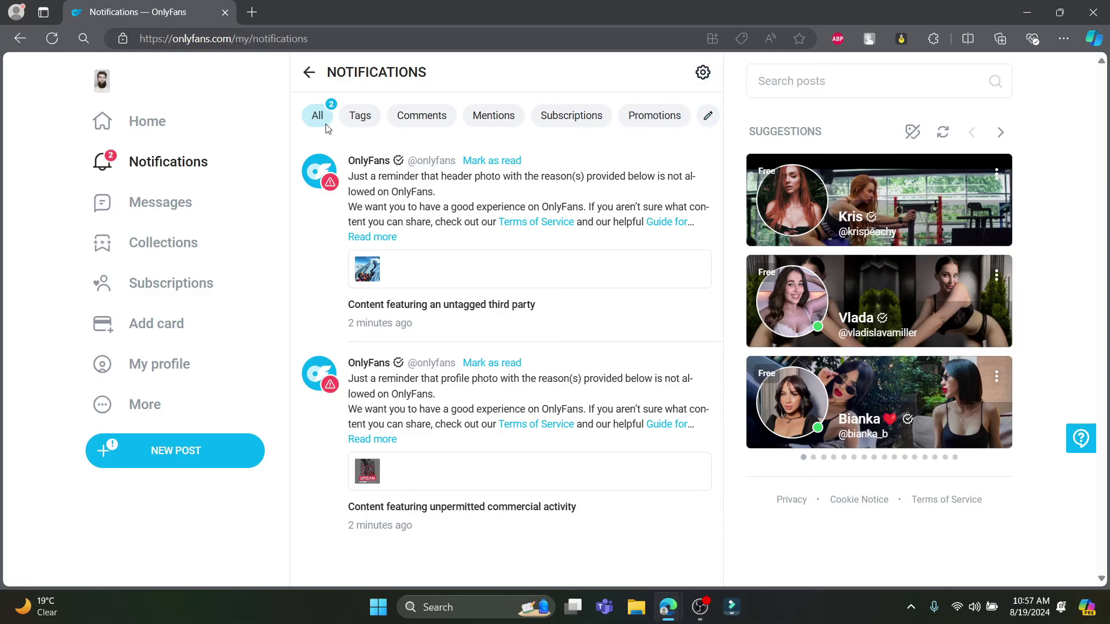
left_click(710, 116)
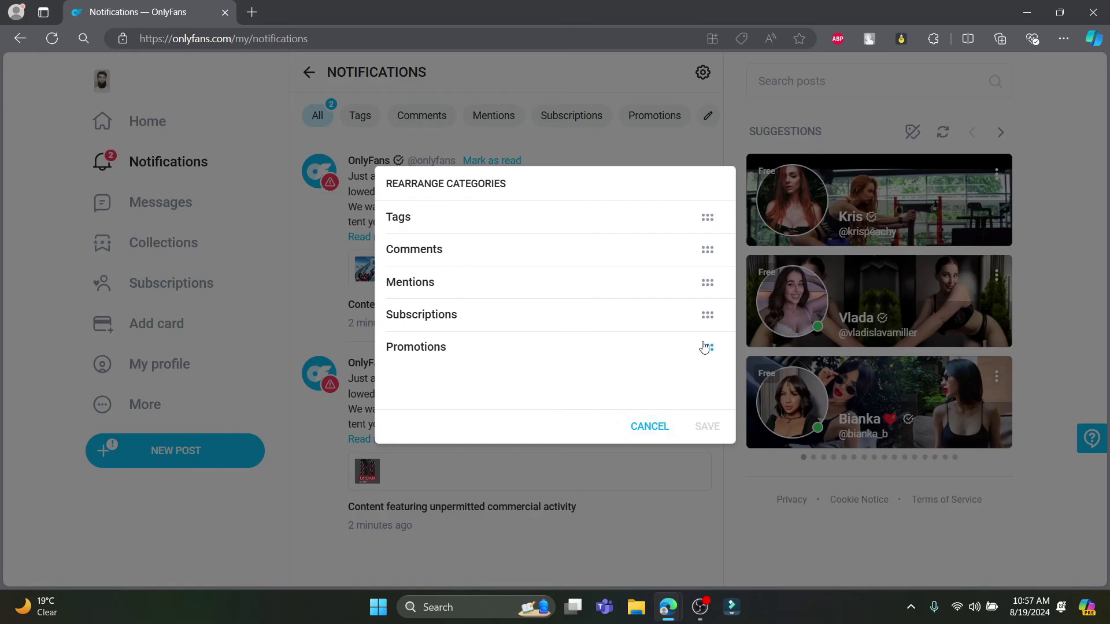
left_click_drag(464, 323, 460, 364)
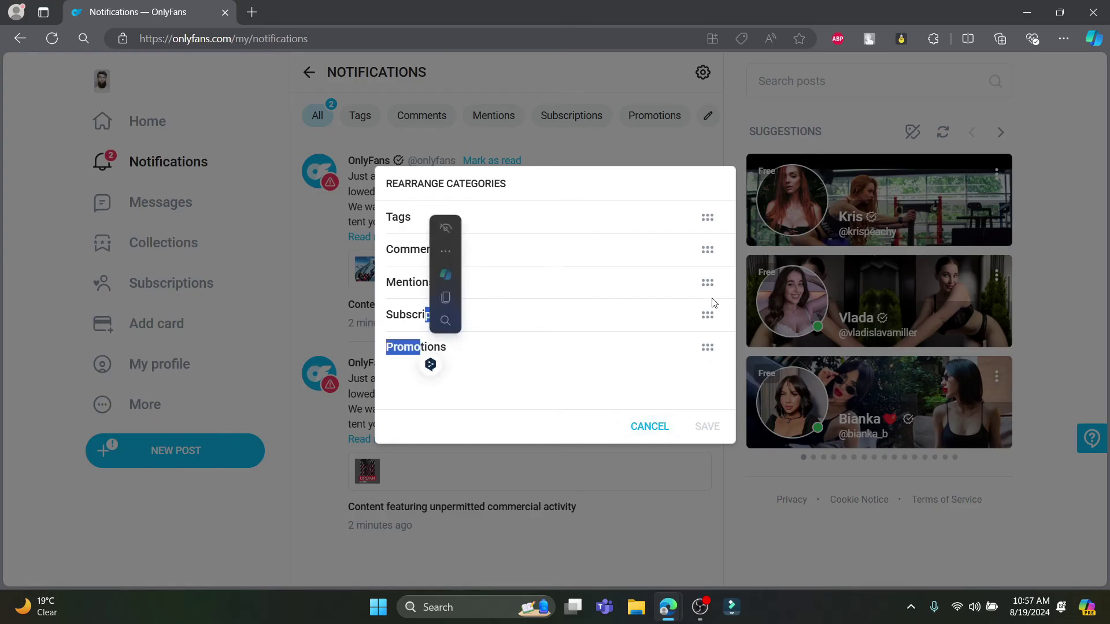
left_click_drag(708, 316, 708, 283)
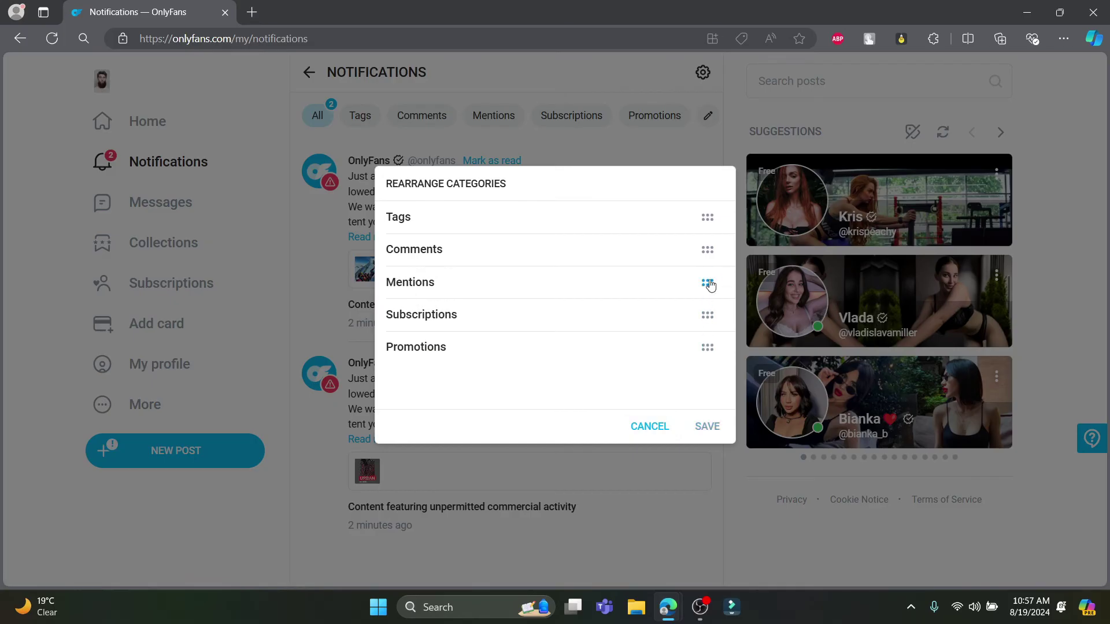
left_click(656, 428)
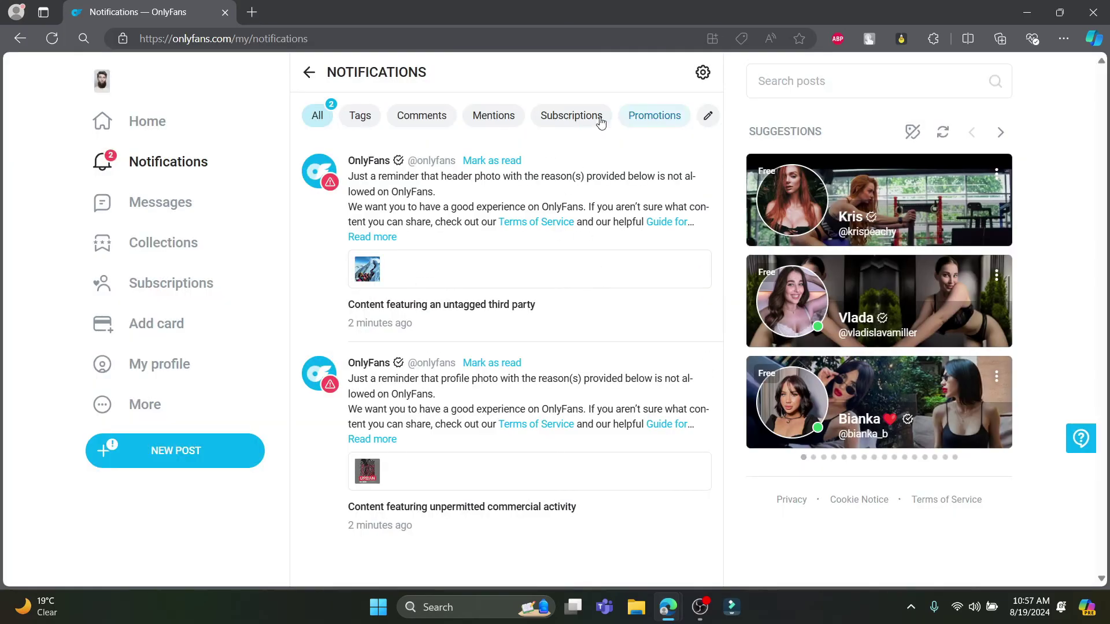
Visit Messages and Collections, then return to the Home feed
left_click(152, 202)
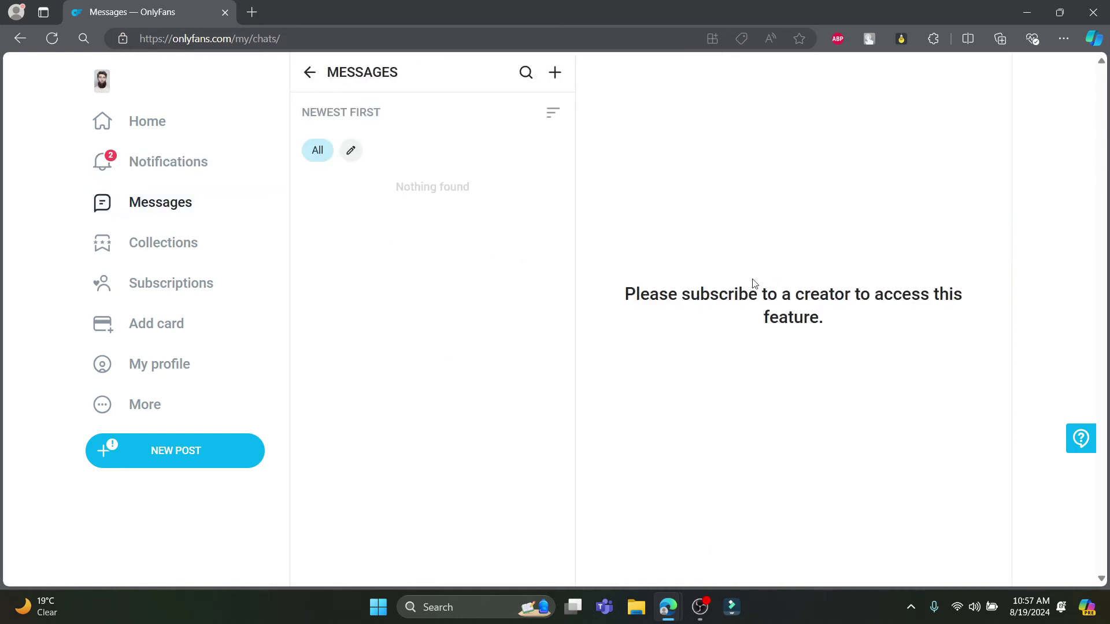
left_click(154, 241)
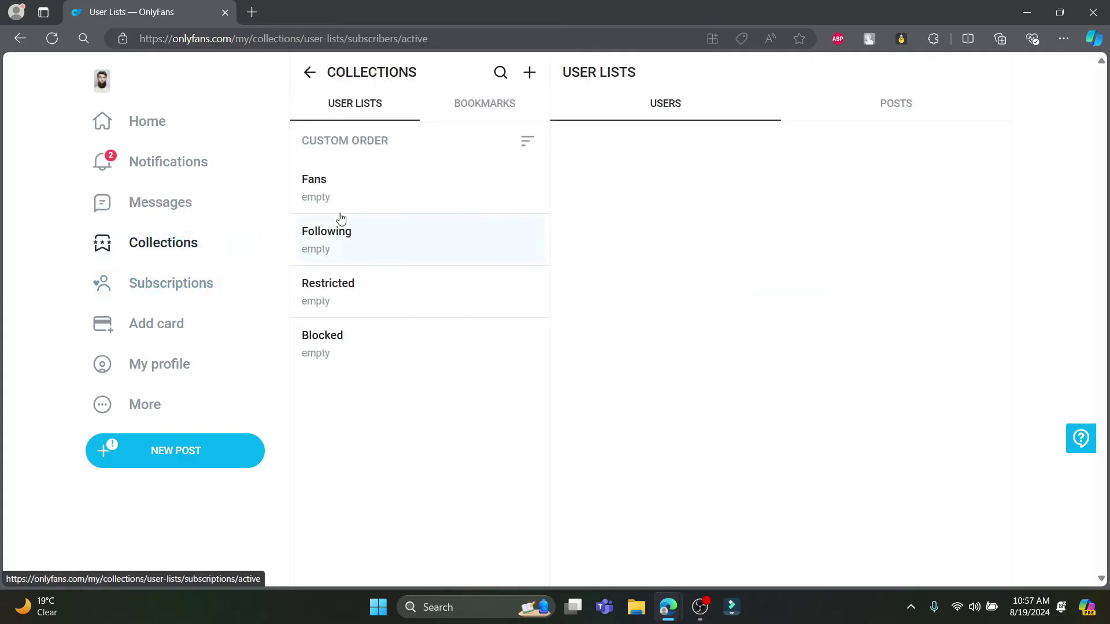
left_click(138, 132)
scroll(532, 386, "down", 1)
scroll(532, 386, "down", 5)
scroll(647, 325, "up", 3)
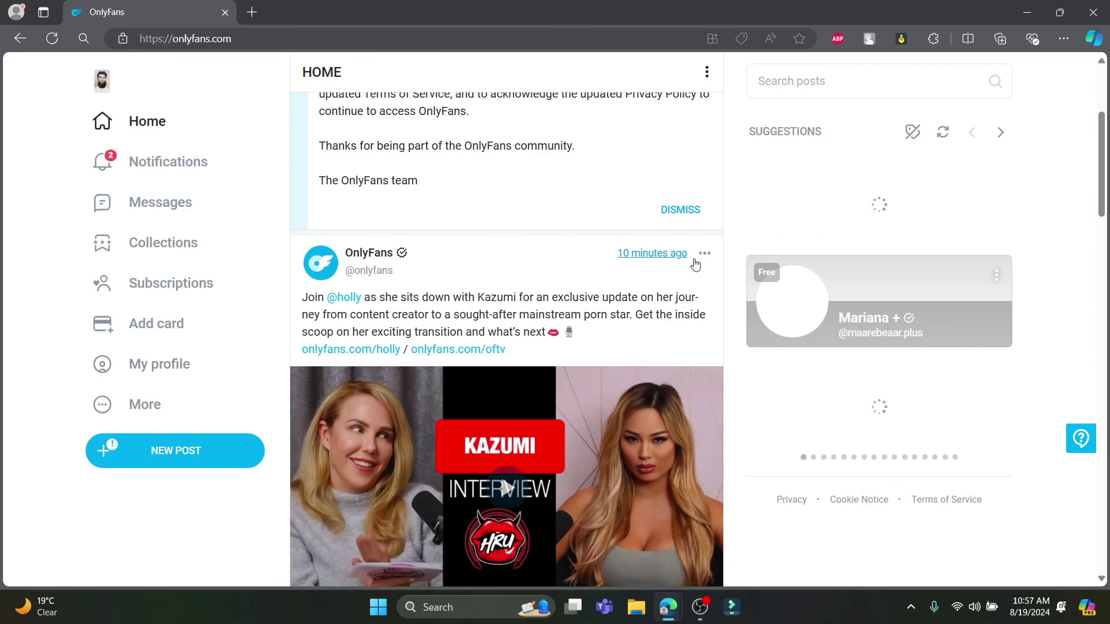
Open the official OnlyFans profile from its post and scroll down its feed
left_click(704, 254)
left_click(368, 253)
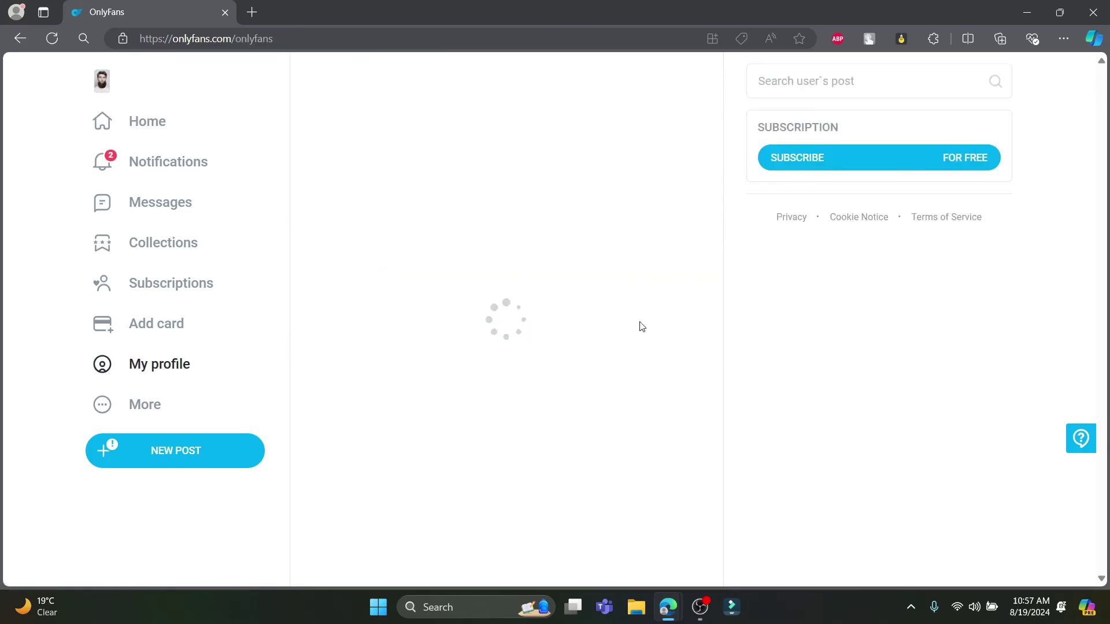
scroll(590, 373, "down", 6)
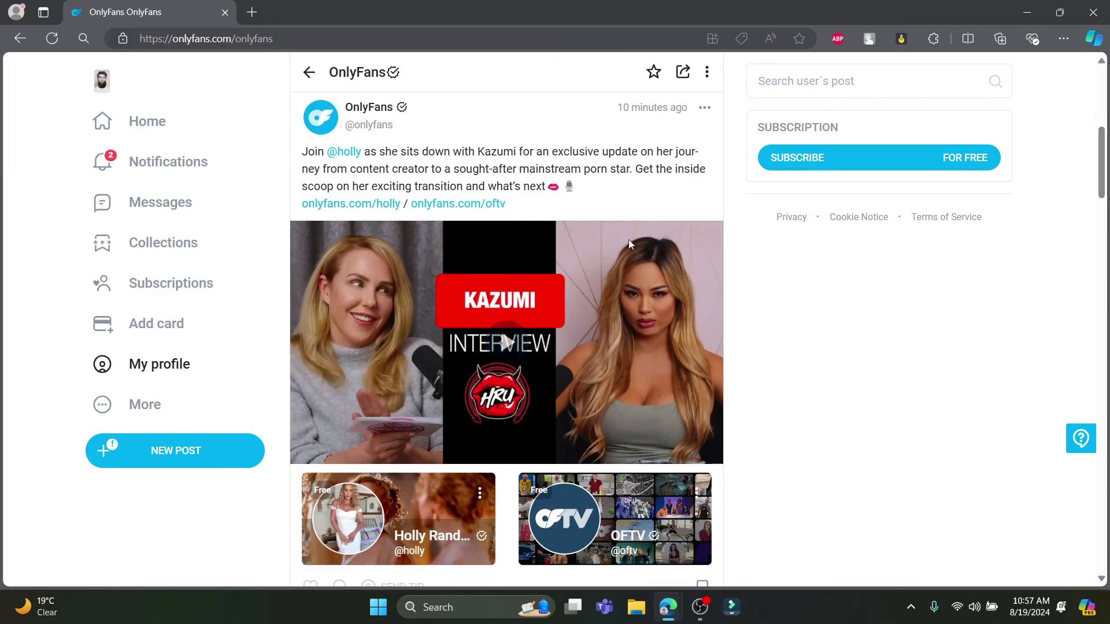
scroll(594, 369, "down", 8)
Save the car video creator's profile to a new user list named 'wdwdaww'
left_click(559, 429)
scroll(584, 323, "down", 3)
left_click(604, 315)
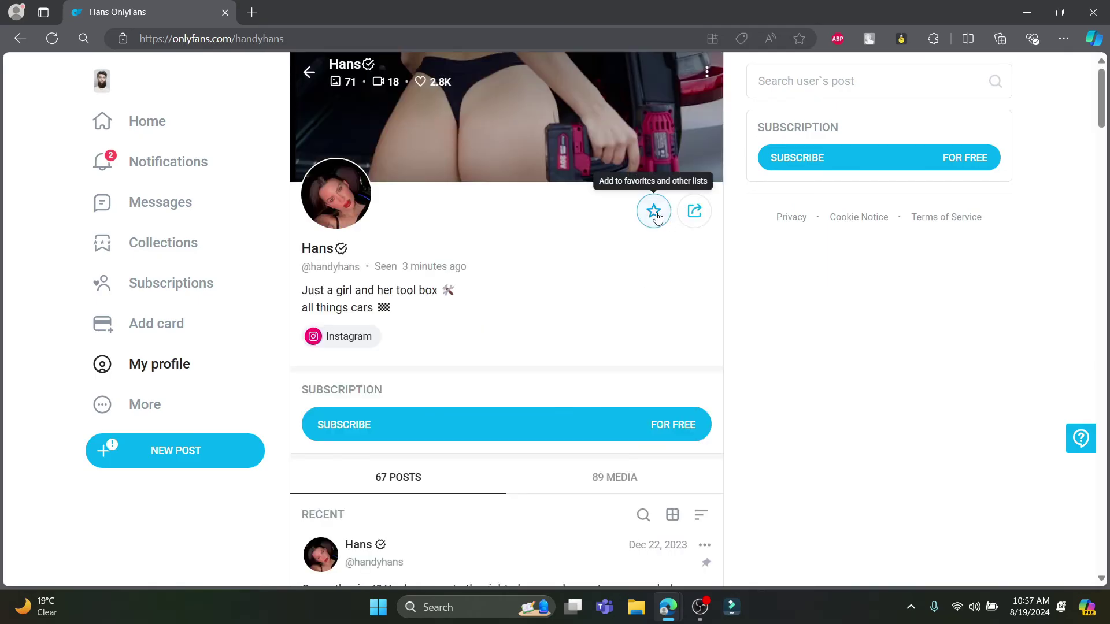
left_click(654, 213)
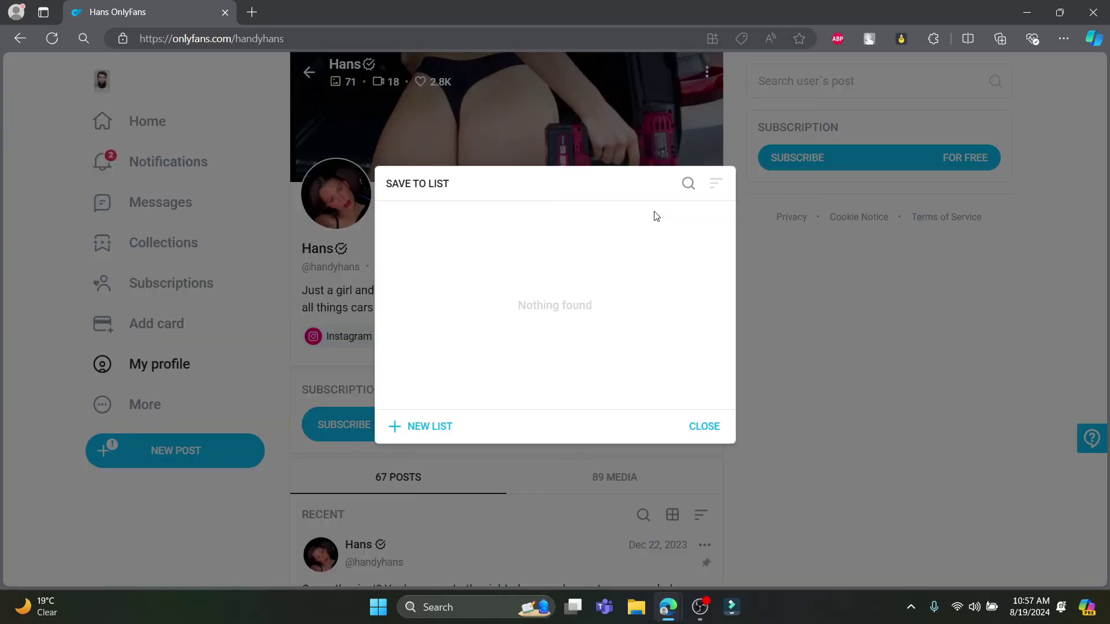
left_click(424, 427)
type("wdwdaww")
left_click(713, 363)
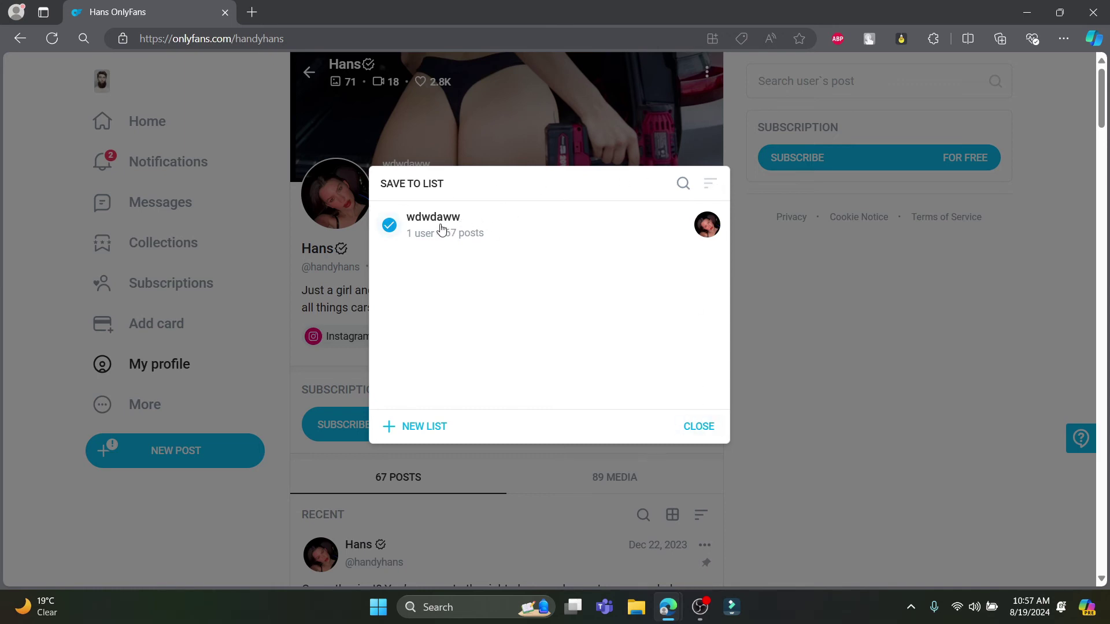
left_click(694, 428)
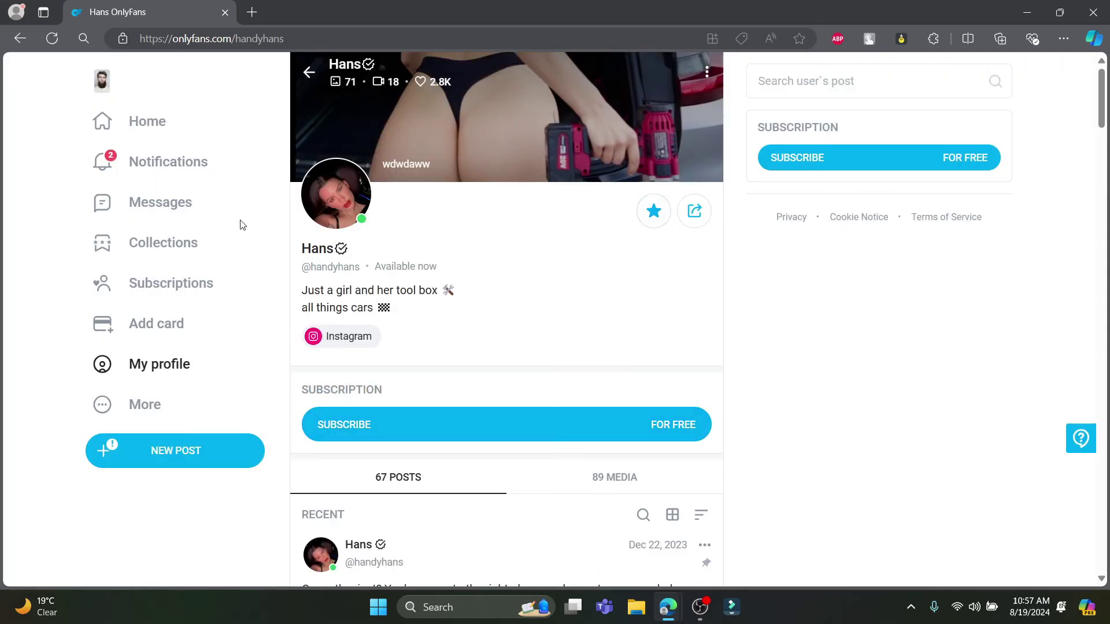
Check the wdwdaww list, then block a user by username from the Blocked list
left_click(194, 248)
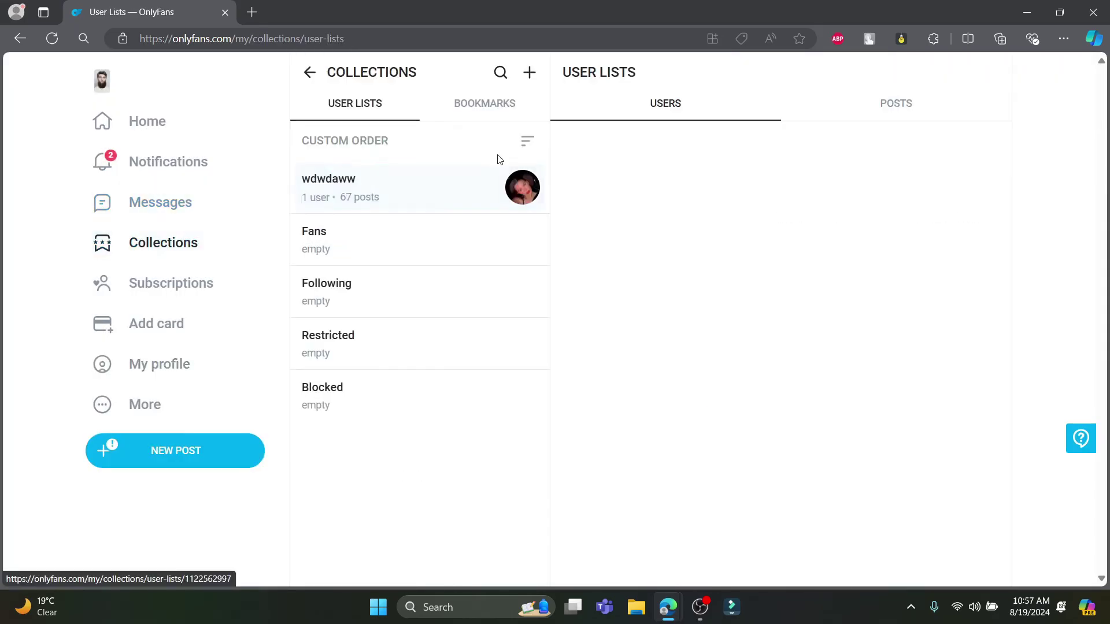
left_click(461, 181)
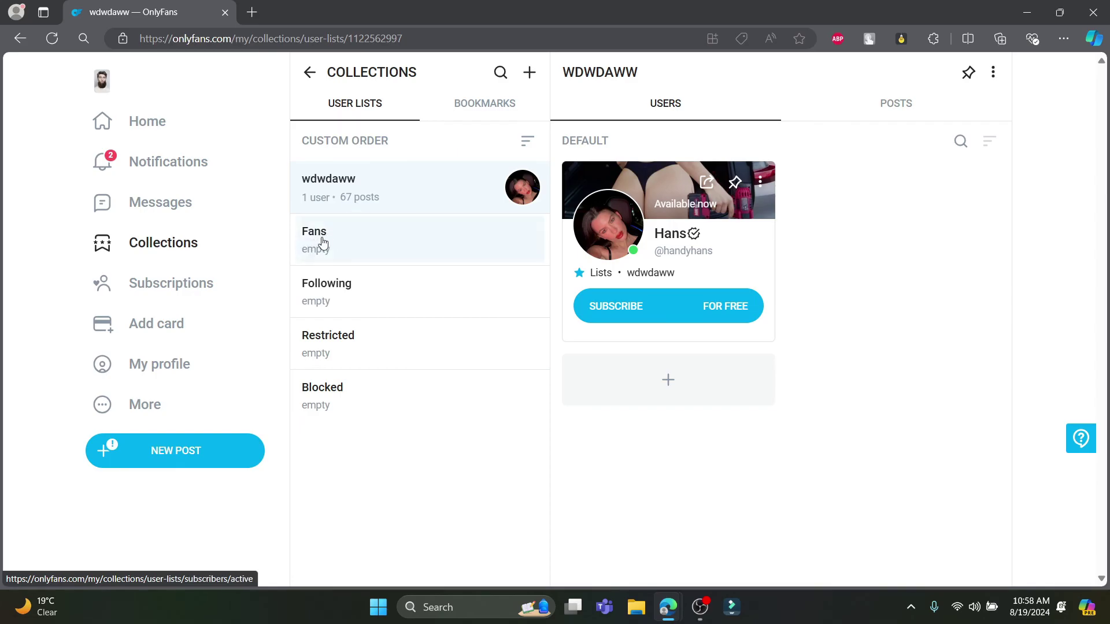
left_click(350, 401)
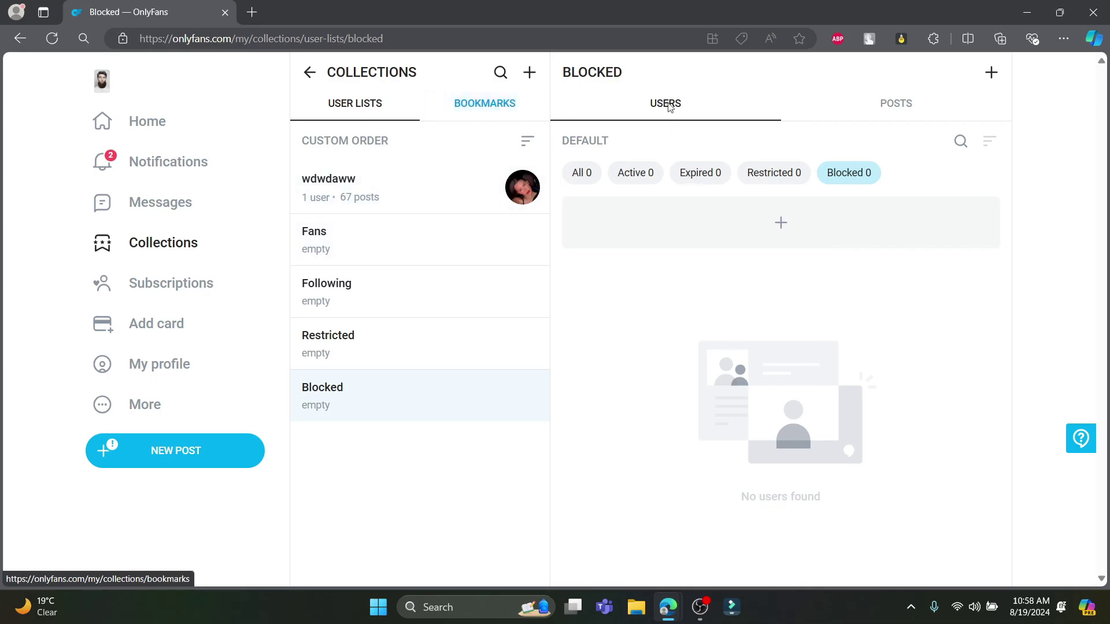
left_click(990, 73)
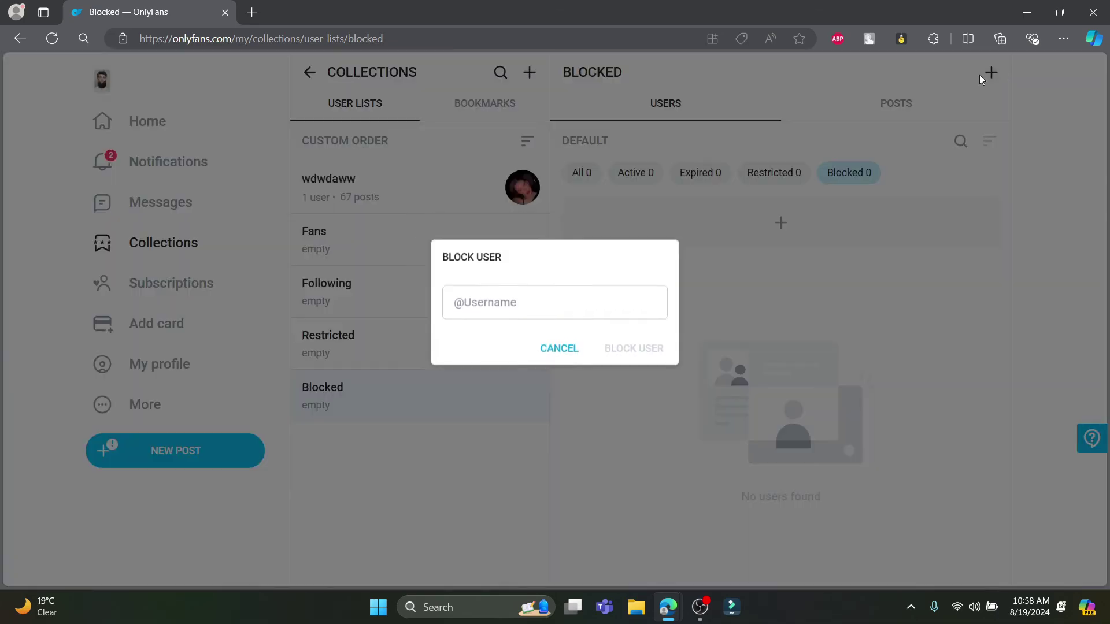
left_click(541, 299)
type("wdad")
left_click(610, 351)
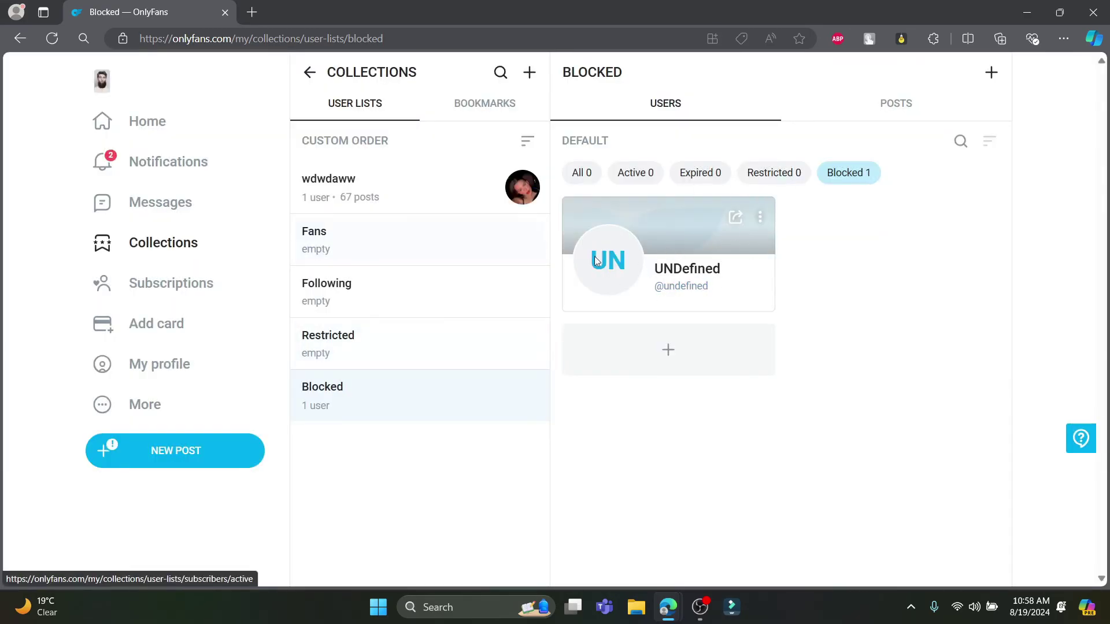
Unblock that user to empty the Blocked list, then view Subscriptions
left_click(766, 219)
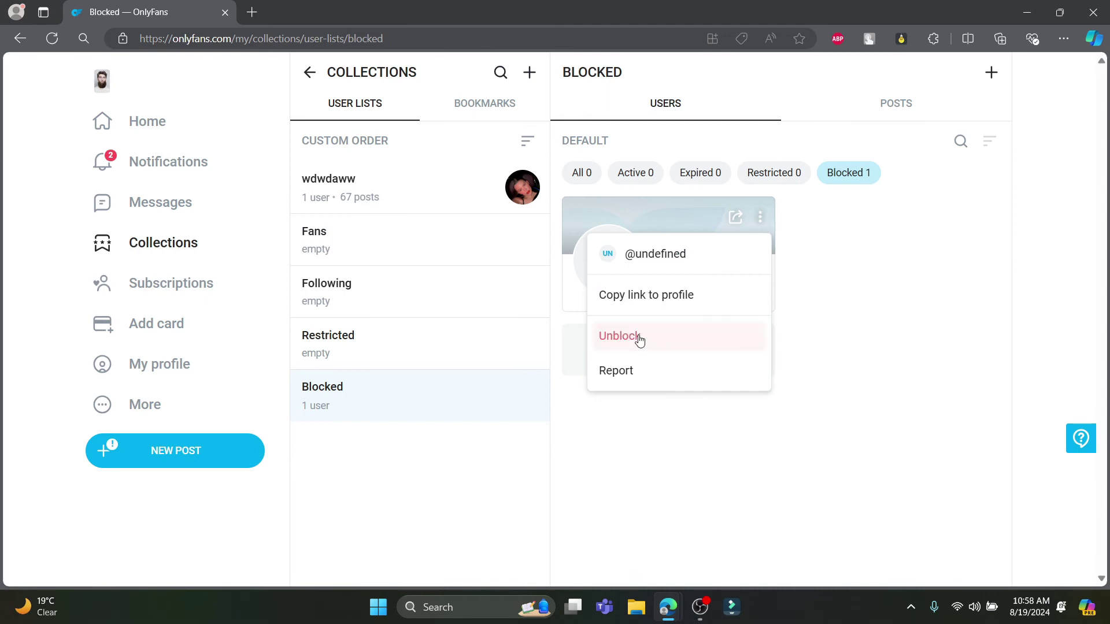
left_click(835, 231)
left_click(761, 216)
left_click(660, 335)
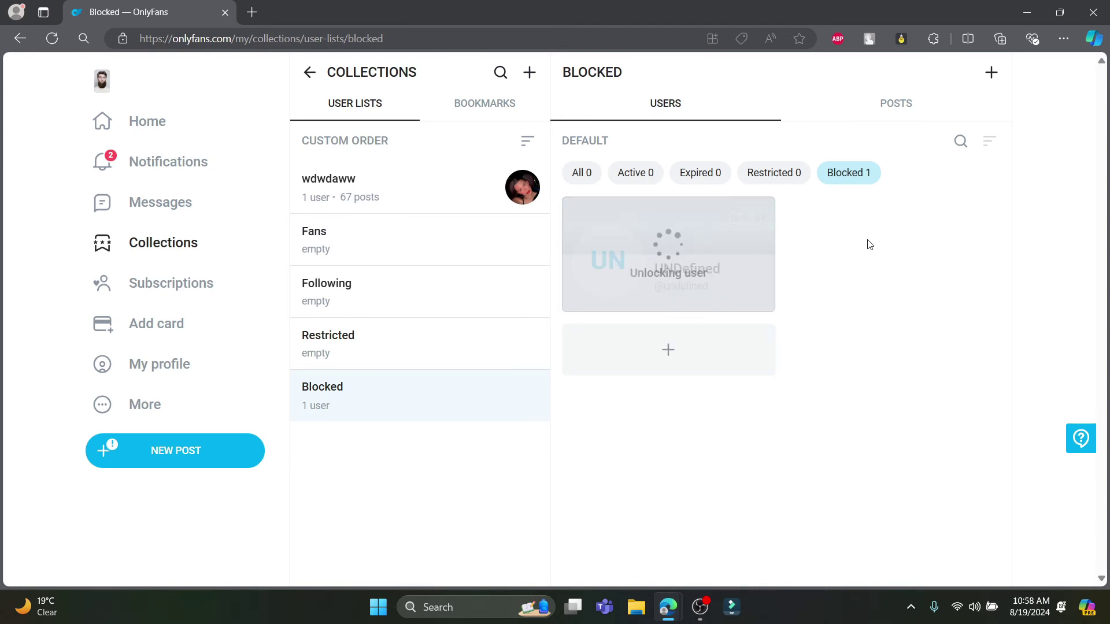
left_click(137, 282)
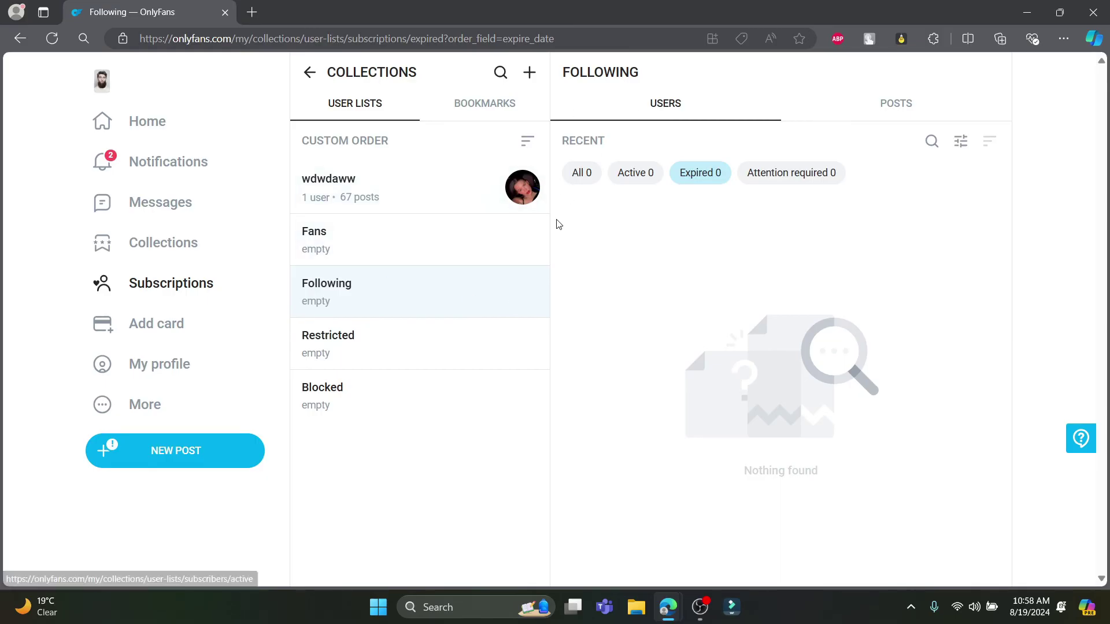
On the Add card page, start payment verification and cancel the third-party redirect
left_click(184, 324)
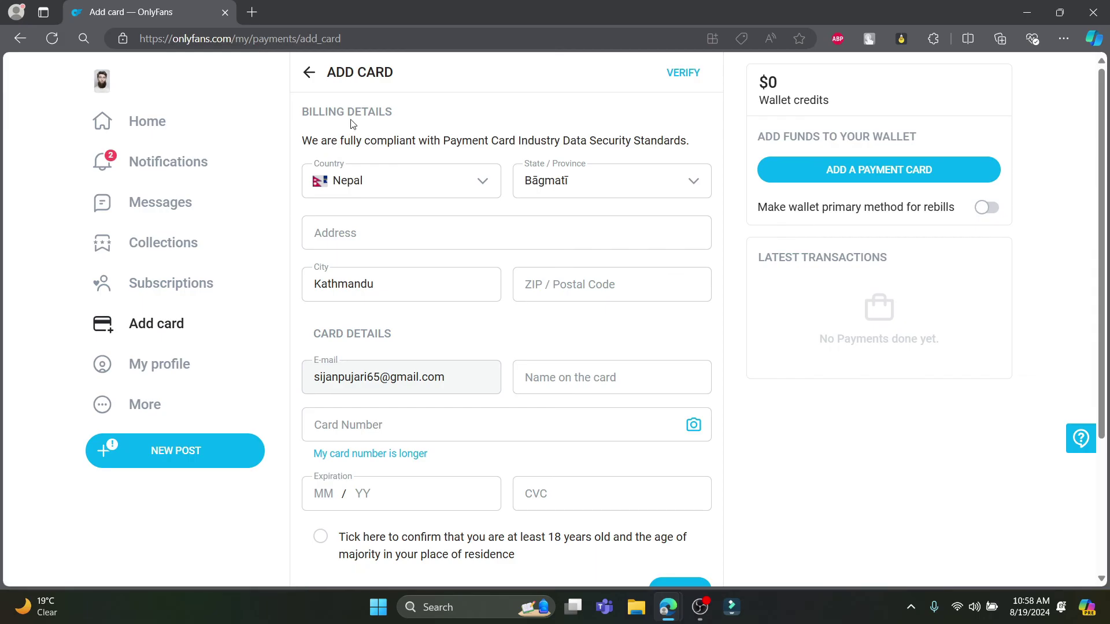
scroll(413, 203, "down", 1)
scroll(379, 188, "up", 1)
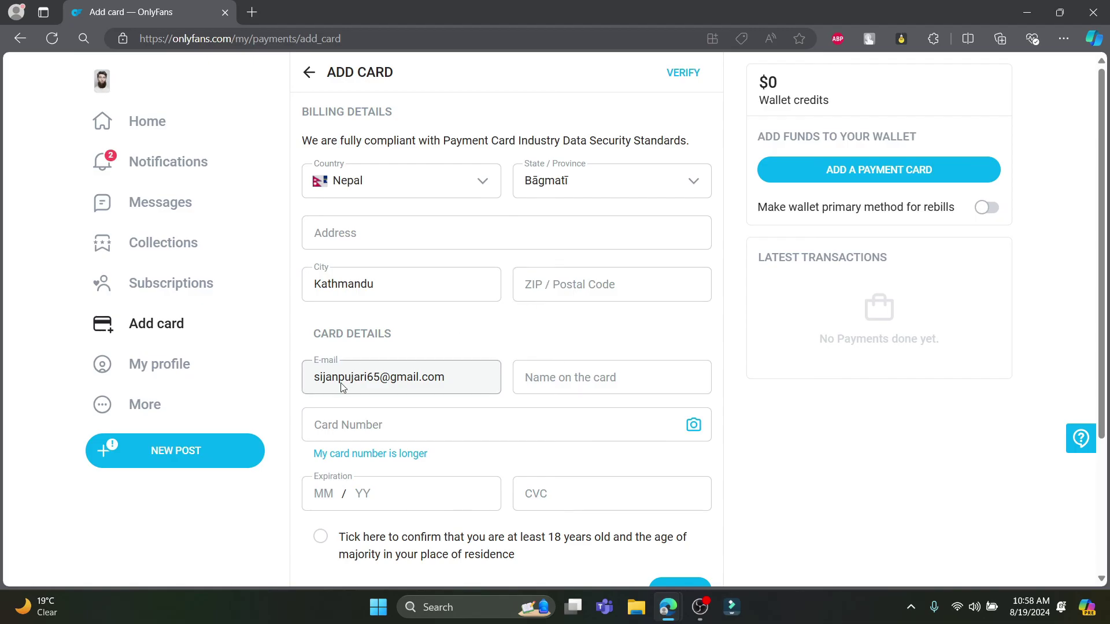
scroll(356, 383, "down", 2)
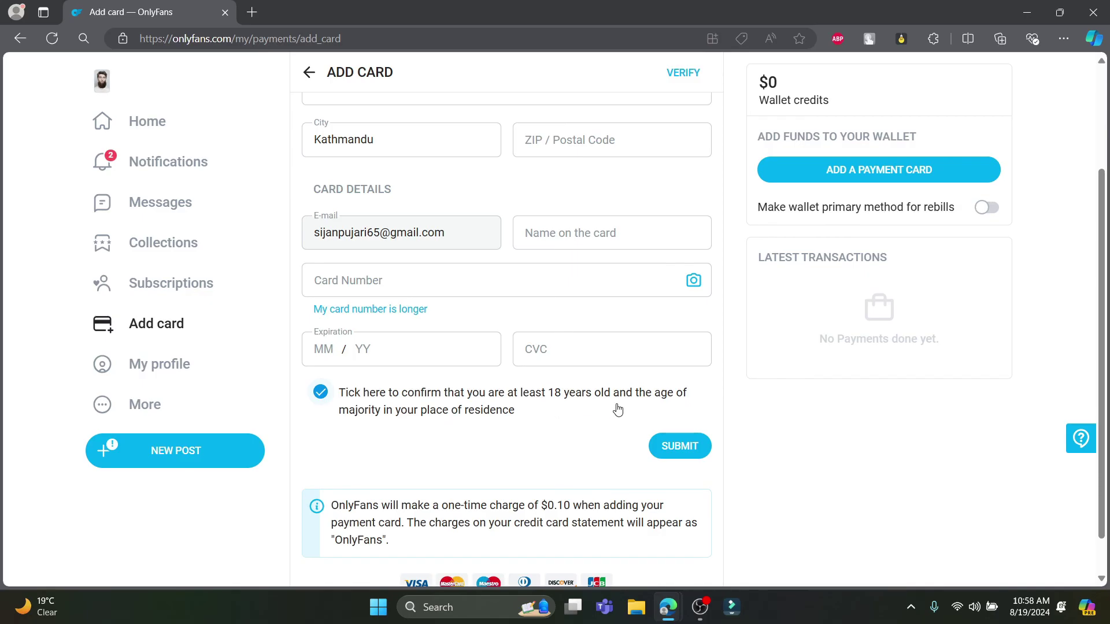
scroll(421, 419, "down", 2)
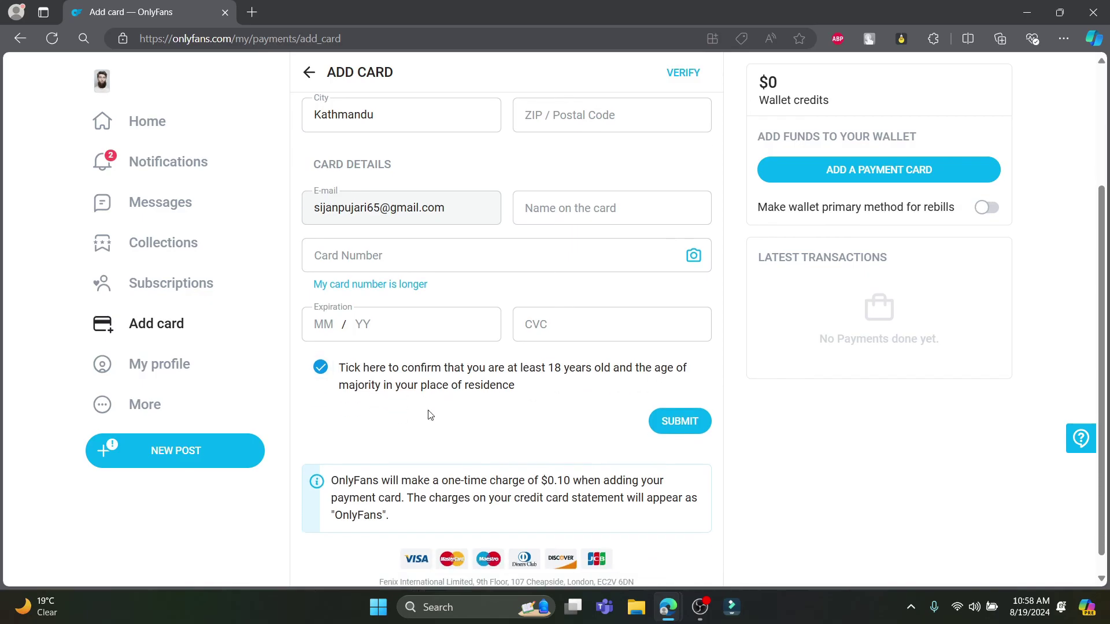
scroll(832, 391, "up", 3)
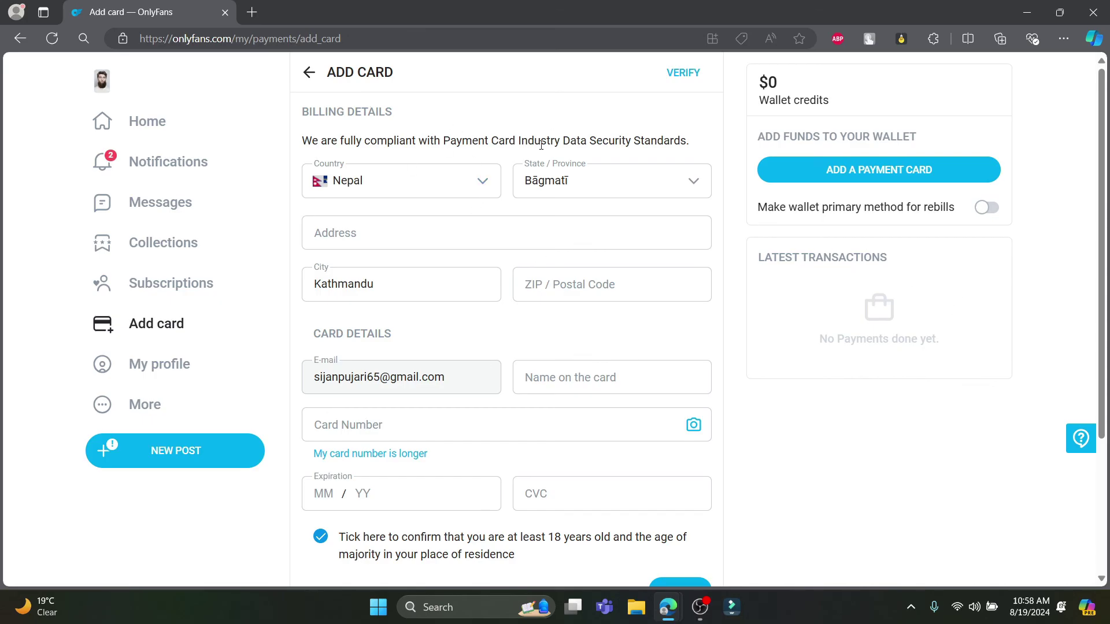
left_click(682, 73)
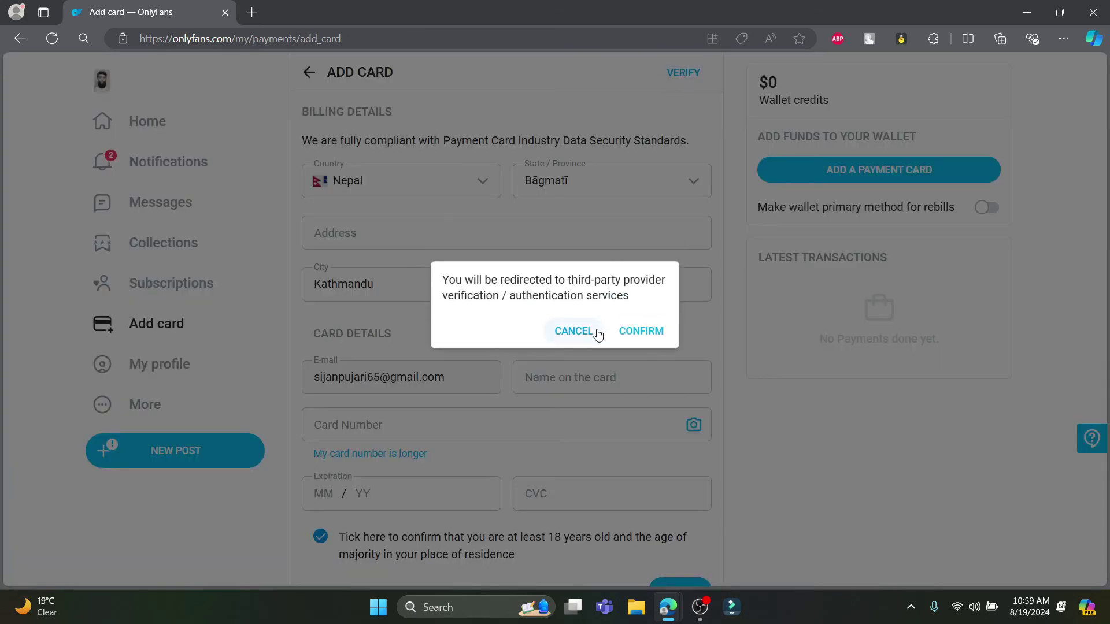
left_click(597, 333)
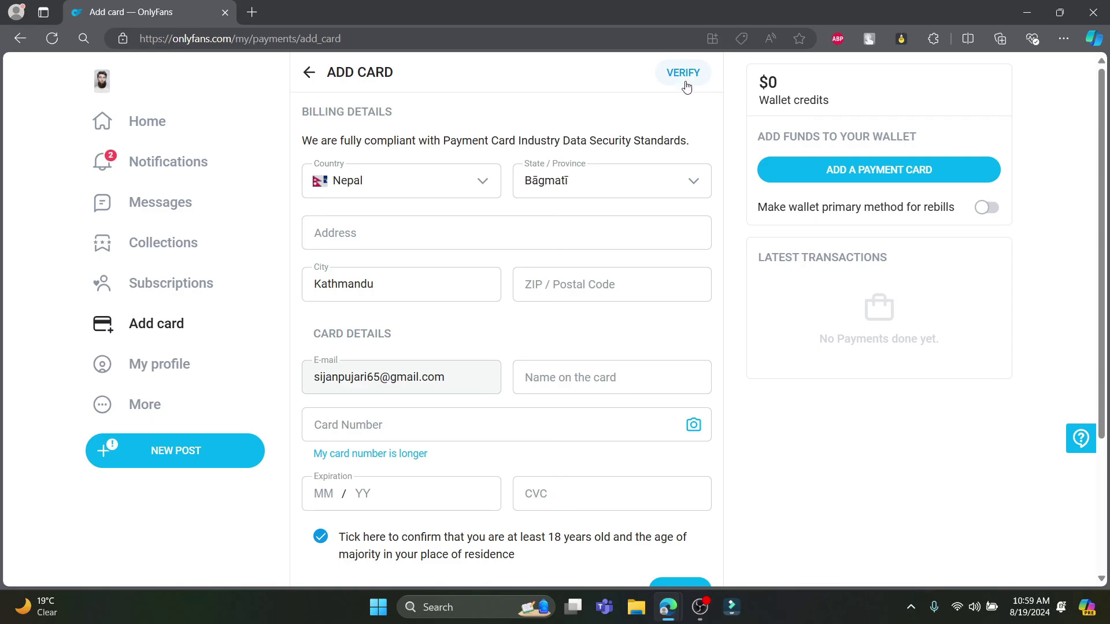
Start adding a payment card, then close the form without submitting
left_click(885, 174)
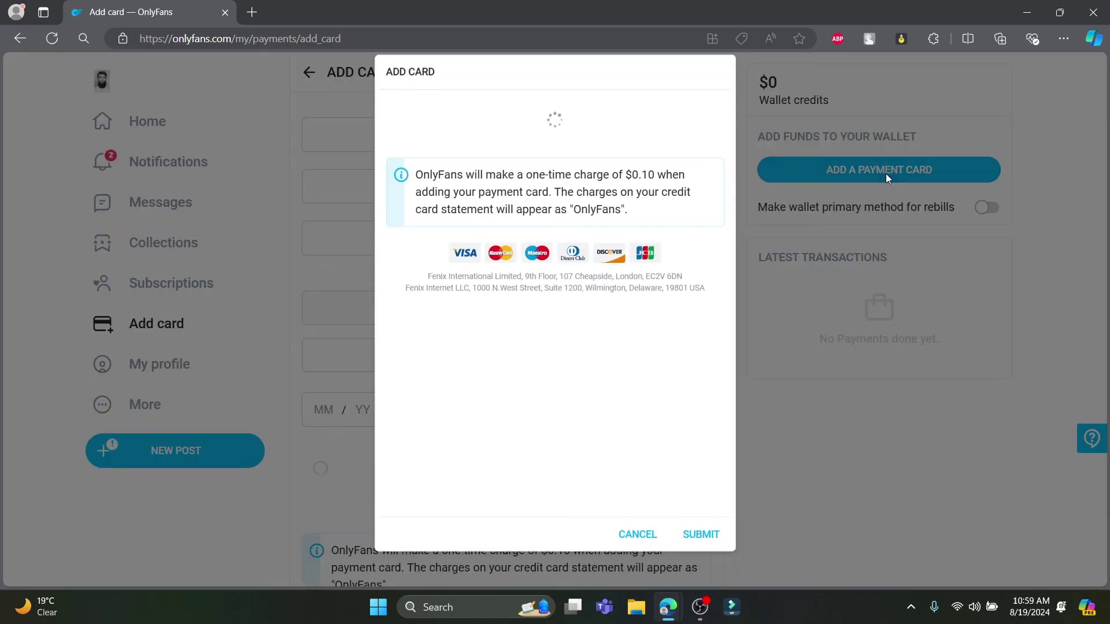
left_click(636, 536)
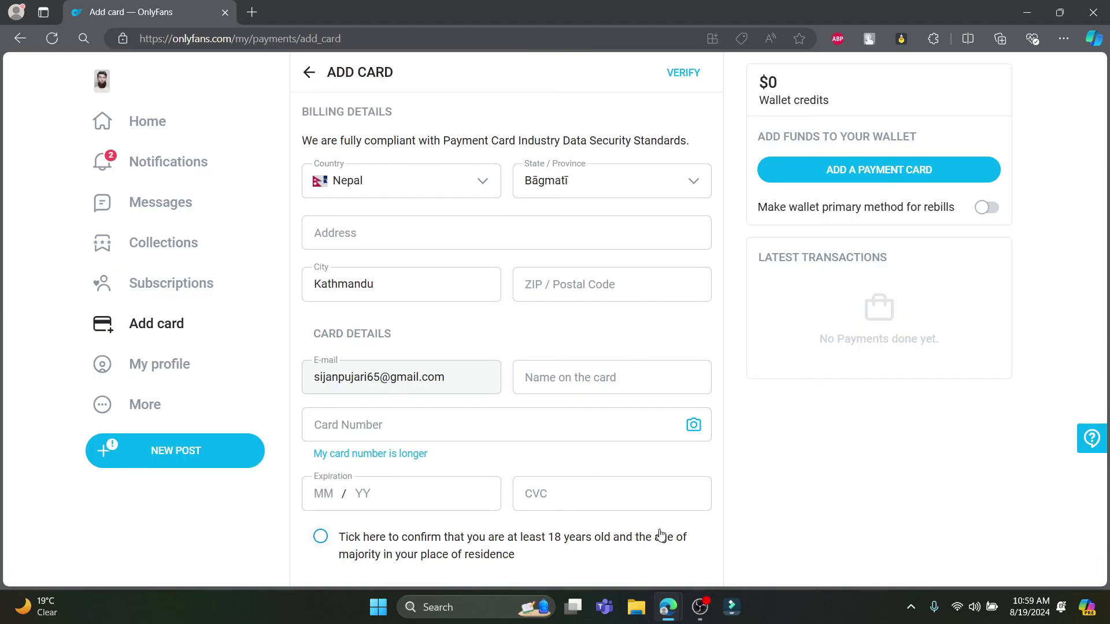
scroll(769, 373, "down", 3)
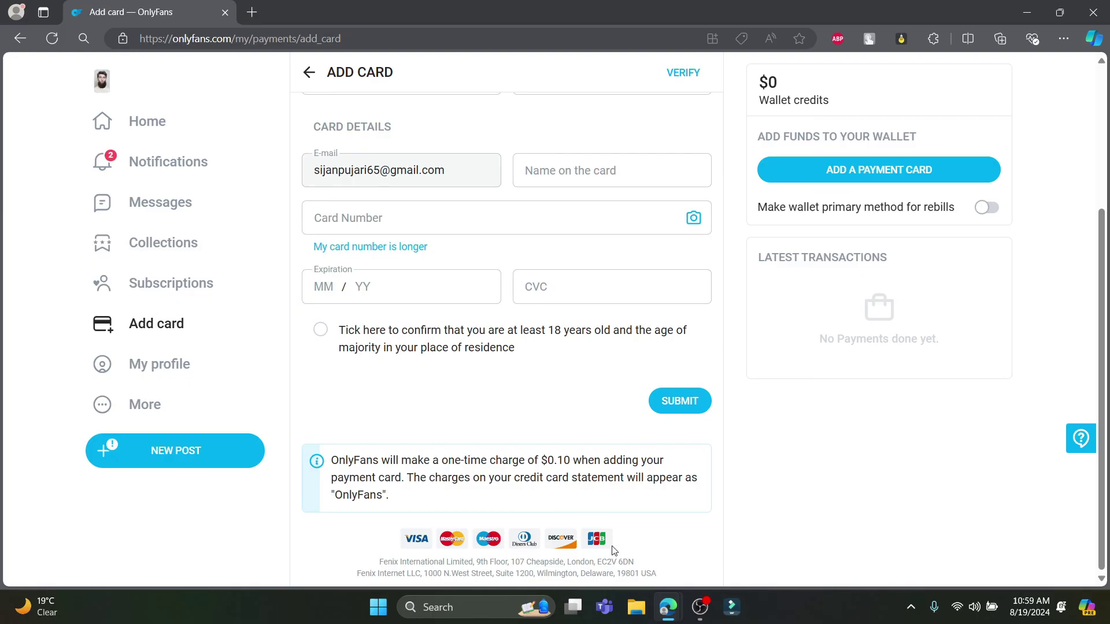
scroll(844, 483, "up", 3)
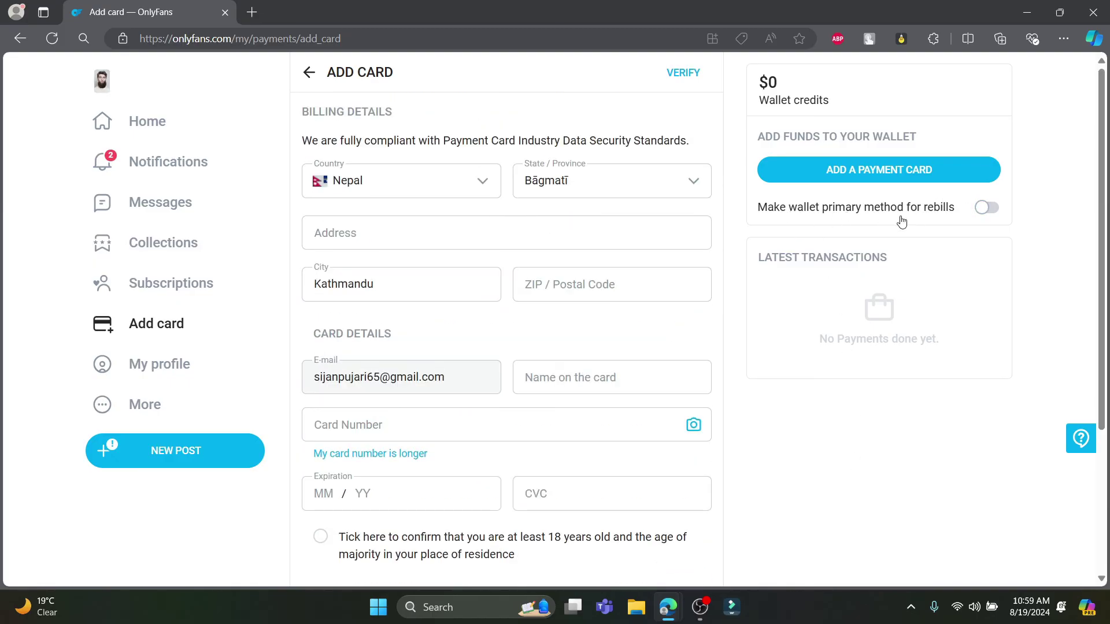
Turn on 'Make wallet primary method for rebills' and return to your own profile
left_click(983, 207)
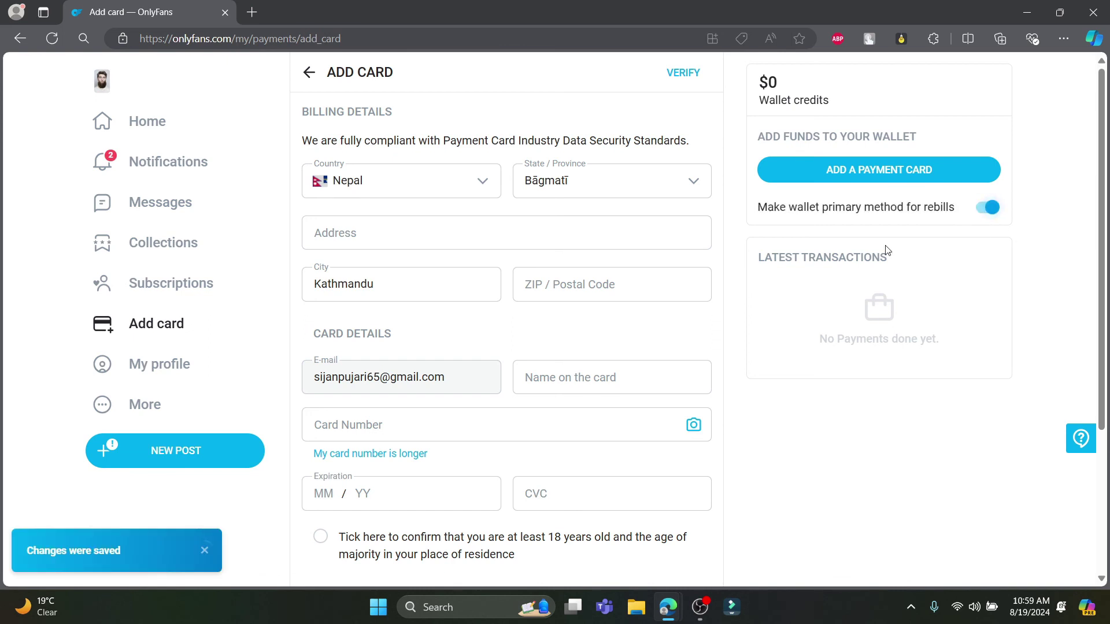
scroll(493, 366, "down", 3)
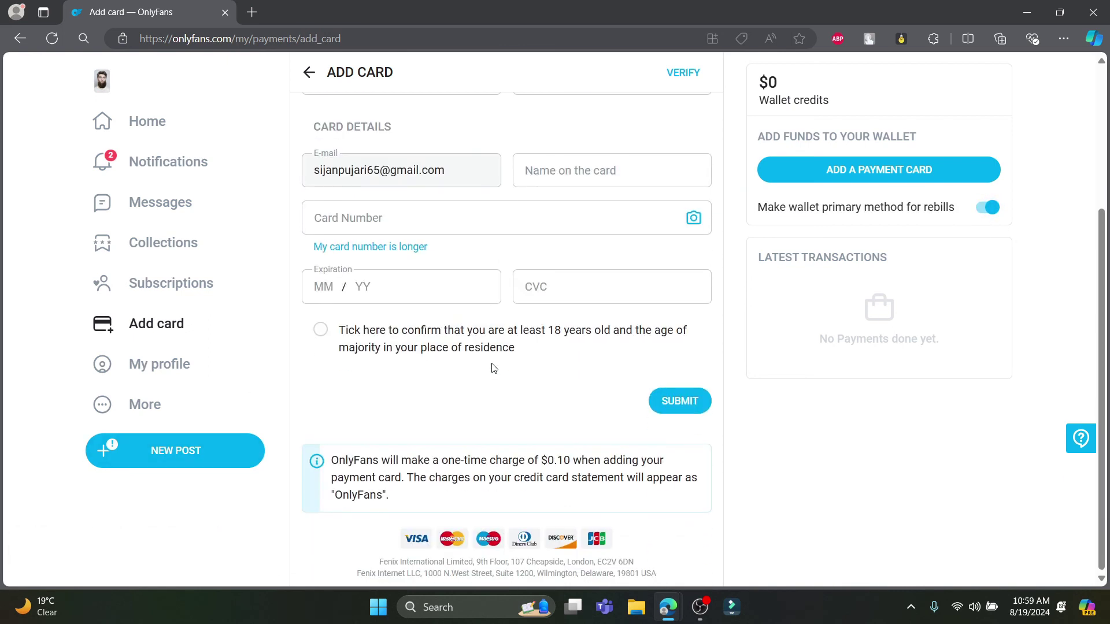
scroll(565, 354, "up", 3)
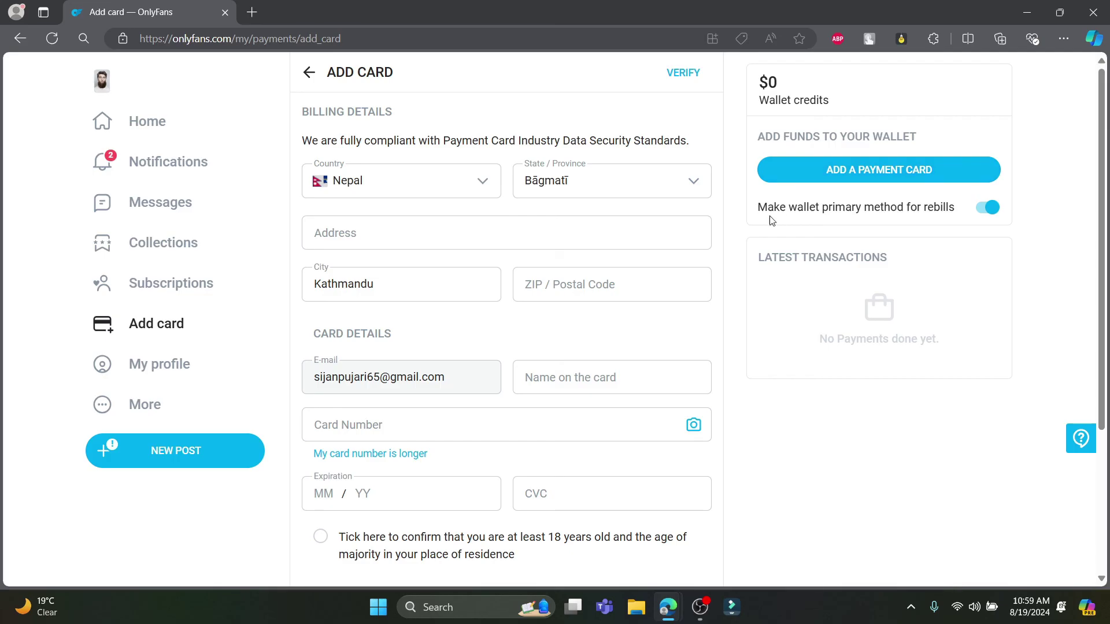
left_click(155, 368)
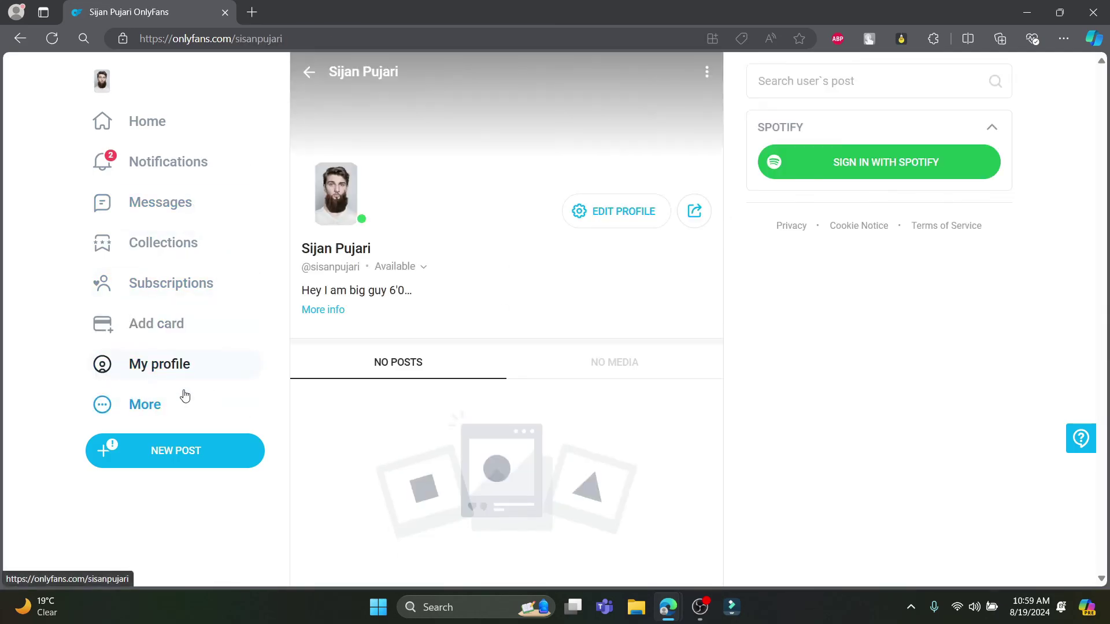
Close the More drawer, browse down the Home feed, then jump back to its top
left_click(139, 405)
left_click(244, 84)
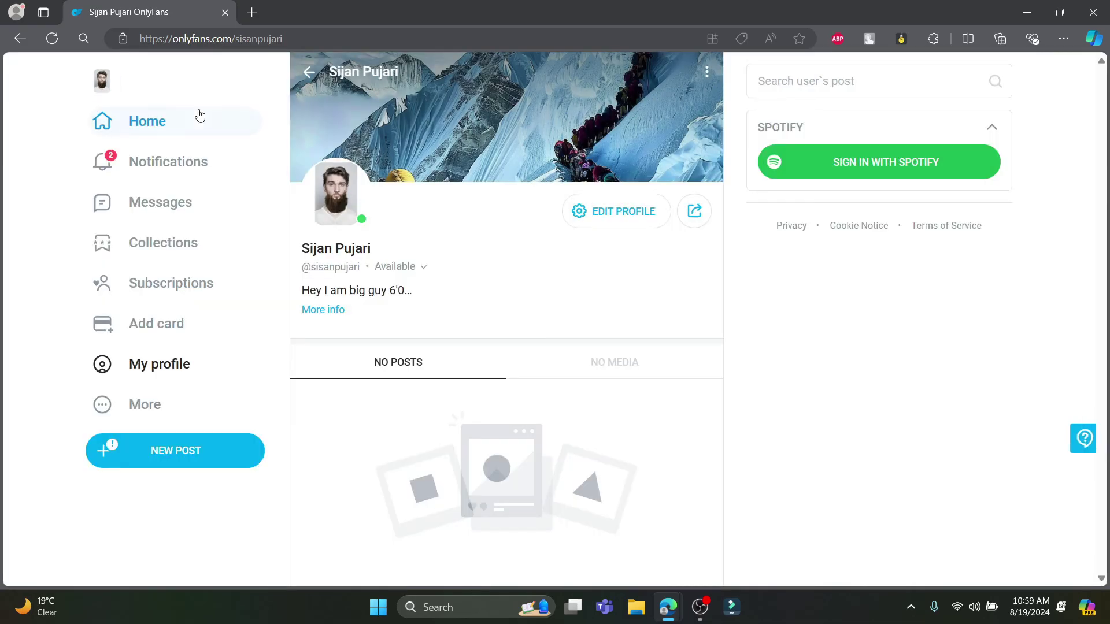
left_click(106, 122)
scroll(478, 274, "down", 8)
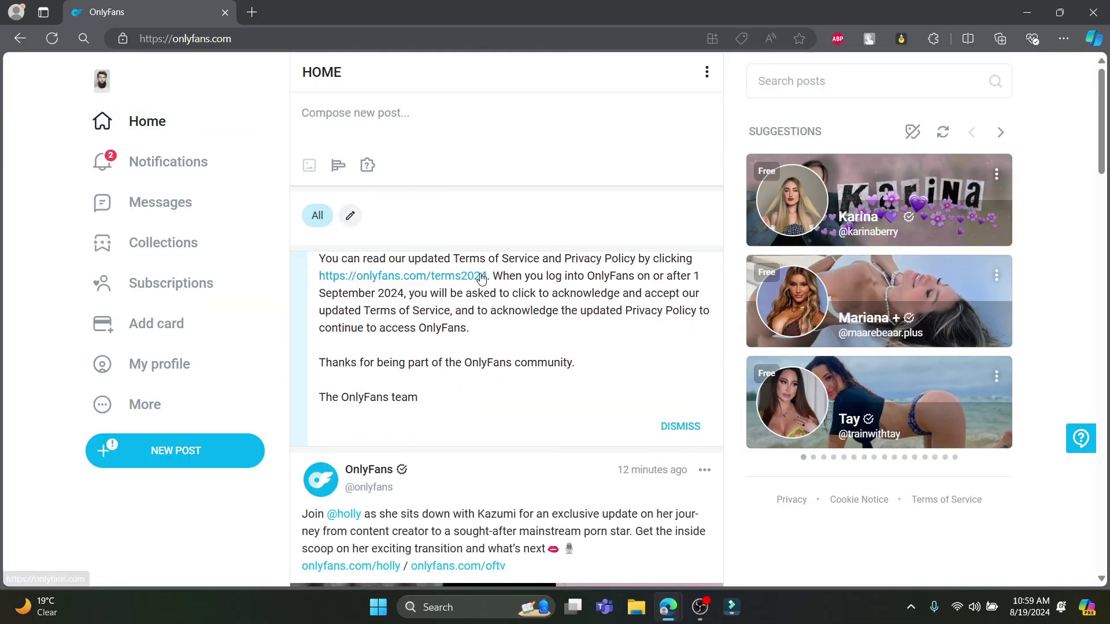
scroll(670, 307, "down", 20)
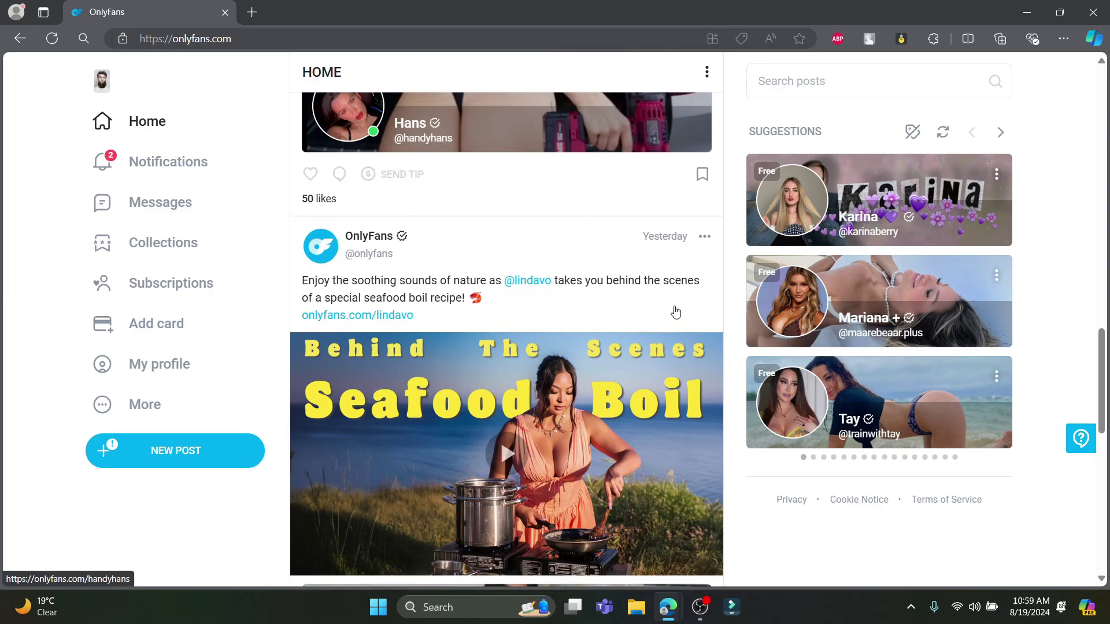
scroll(674, 311, "down", 2)
scroll(673, 311, "down", 15)
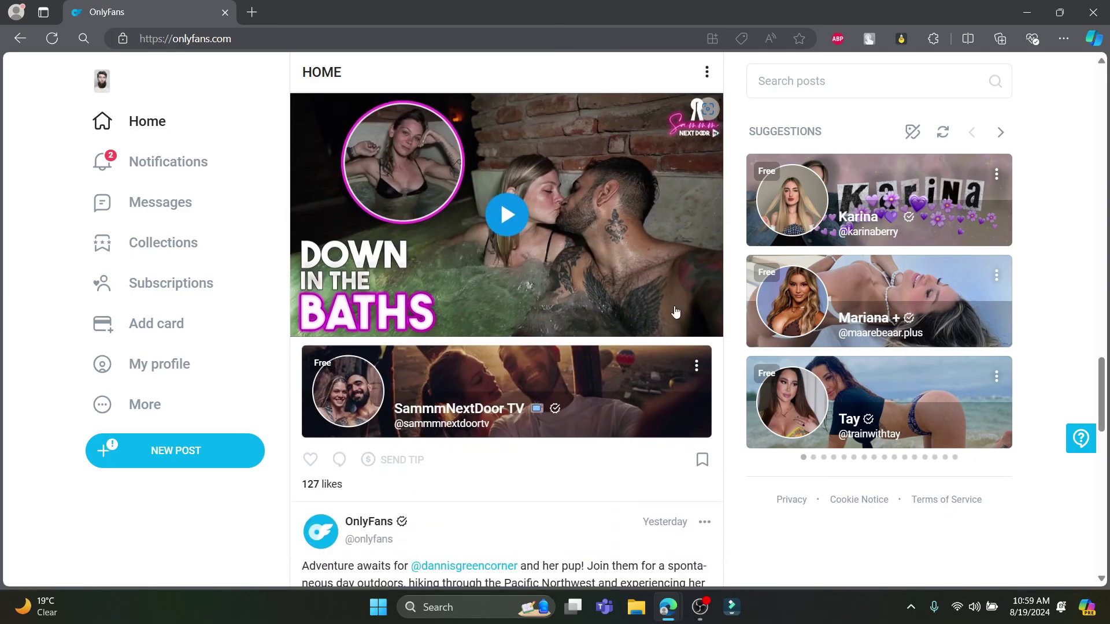
scroll(723, 325, "down", 15)
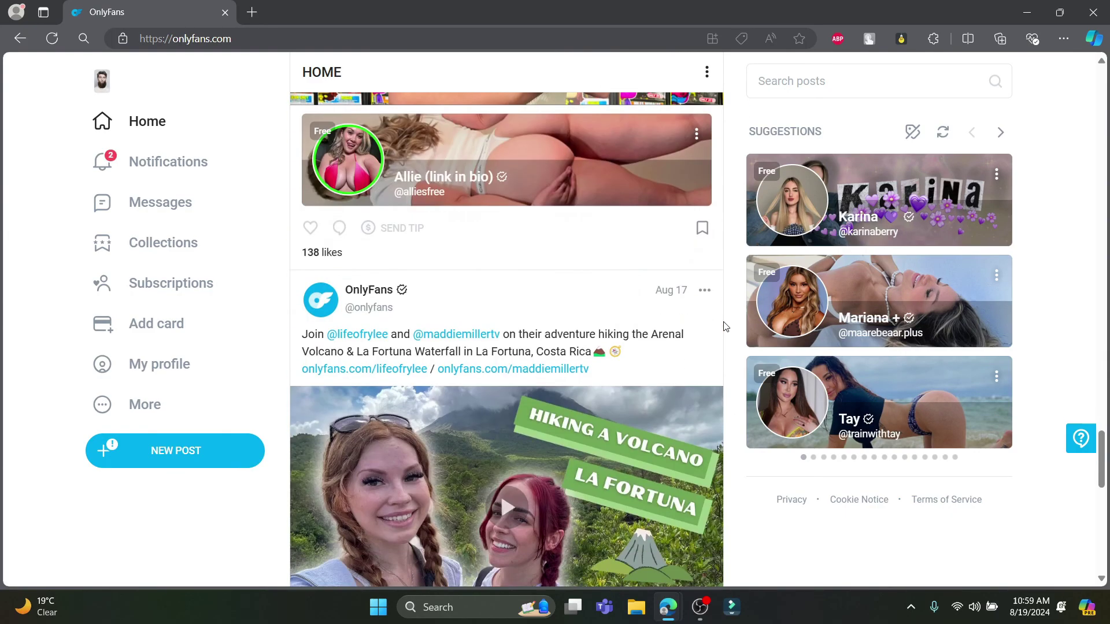
scroll(723, 325, "down", 15)
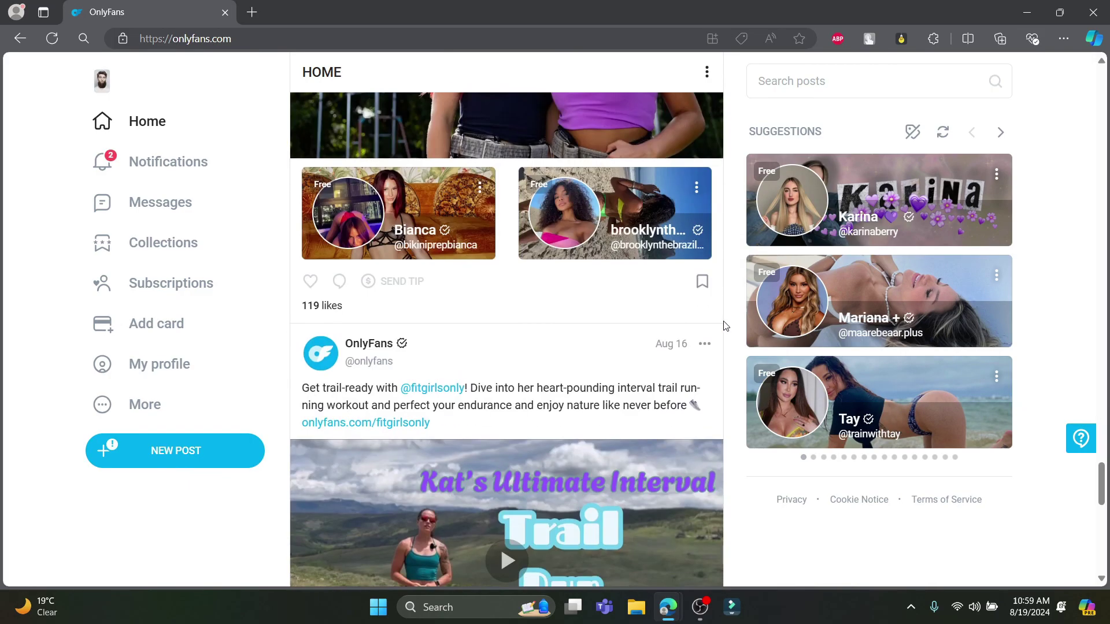
scroll(725, 325, "down", 15)
scroll(724, 323, "up", 5)
left_click(178, 115)
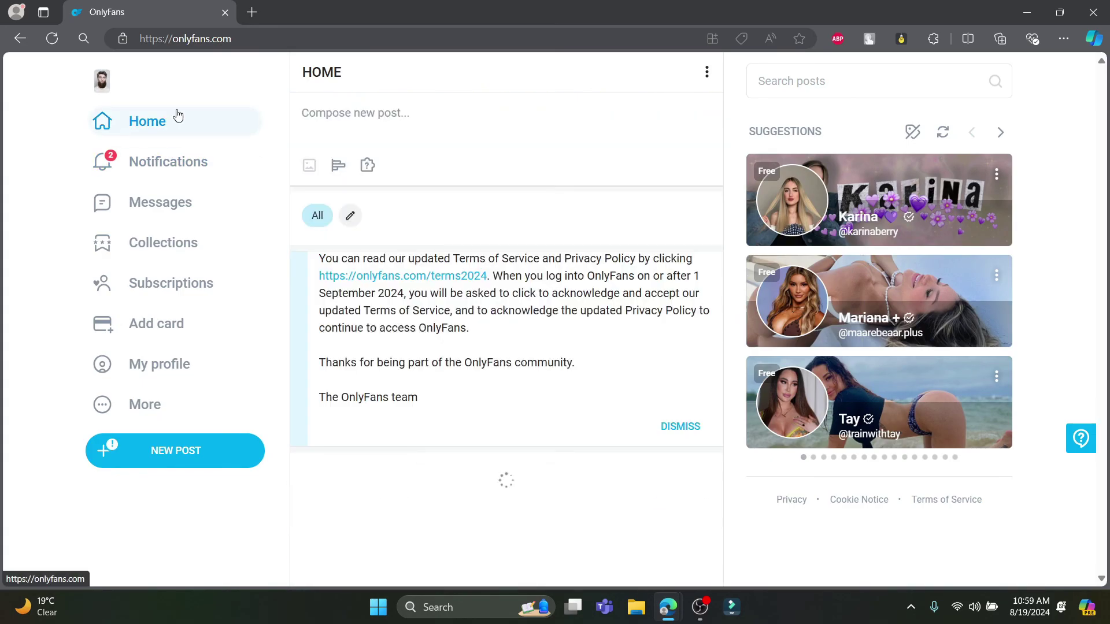